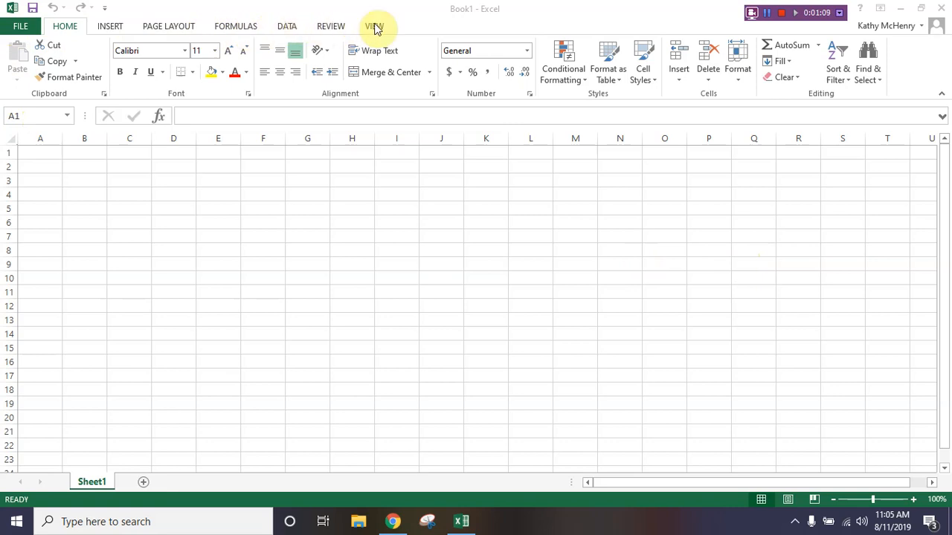
pyautogui.click(244, 27)
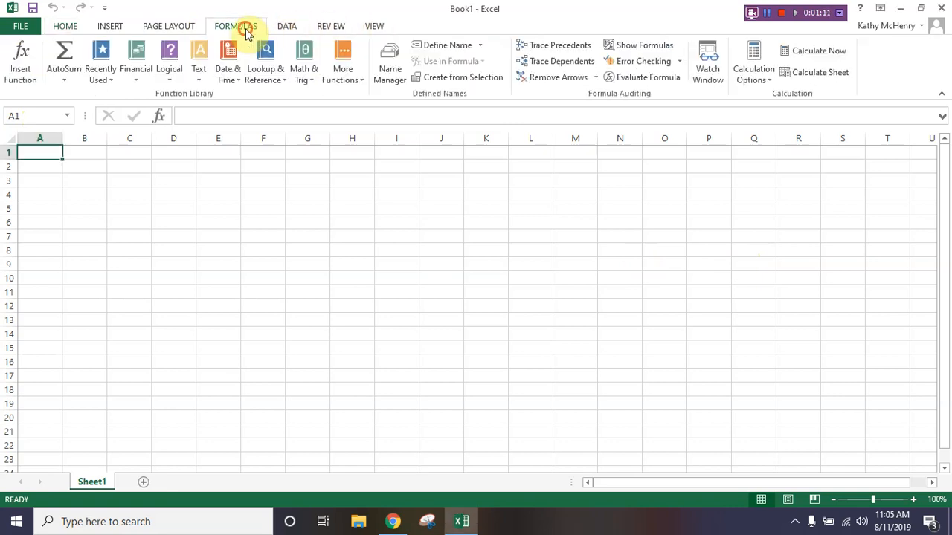
pyautogui.click(177, 29)
pyautogui.click(107, 26)
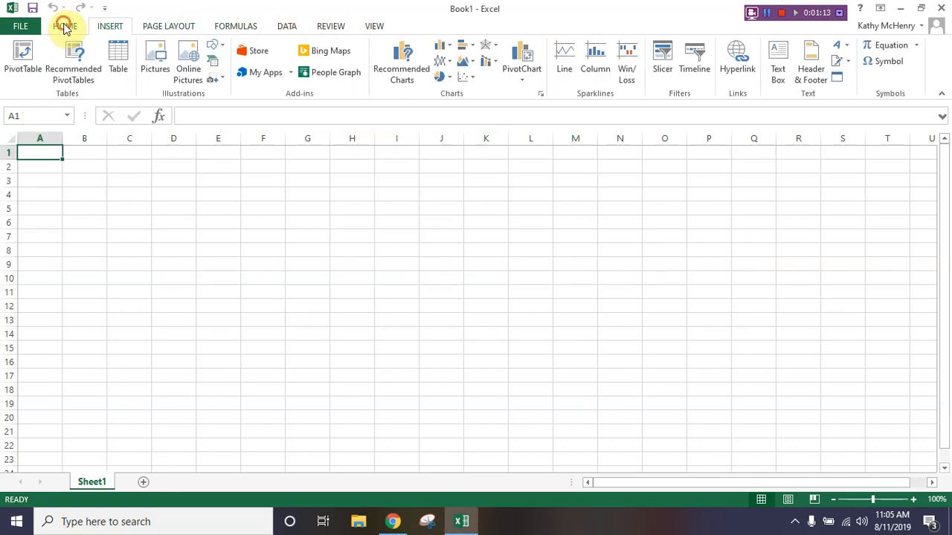
pyautogui.click(65, 26)
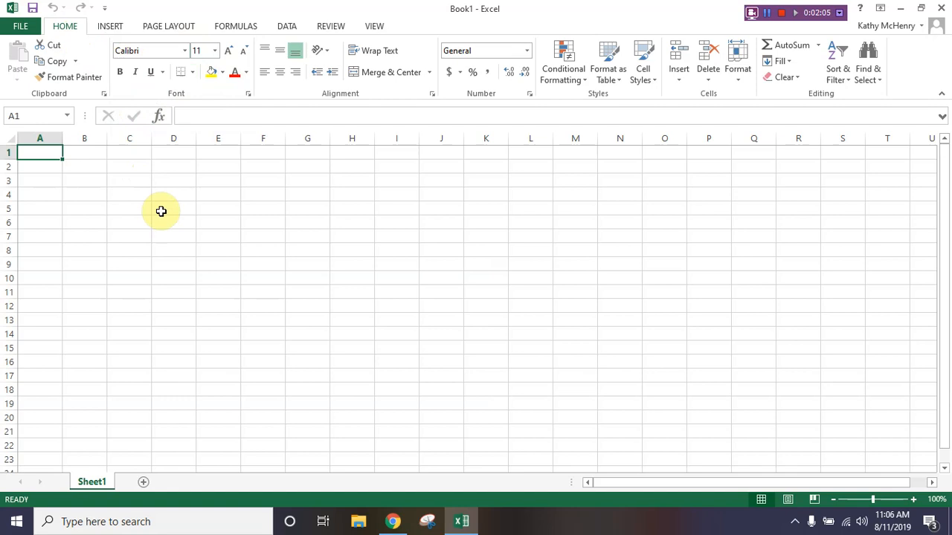
# - Select the separate empty cells D3, E3, F3, F5, F8 and E9 in turn, finishing on C2
pyautogui.click(170, 181)
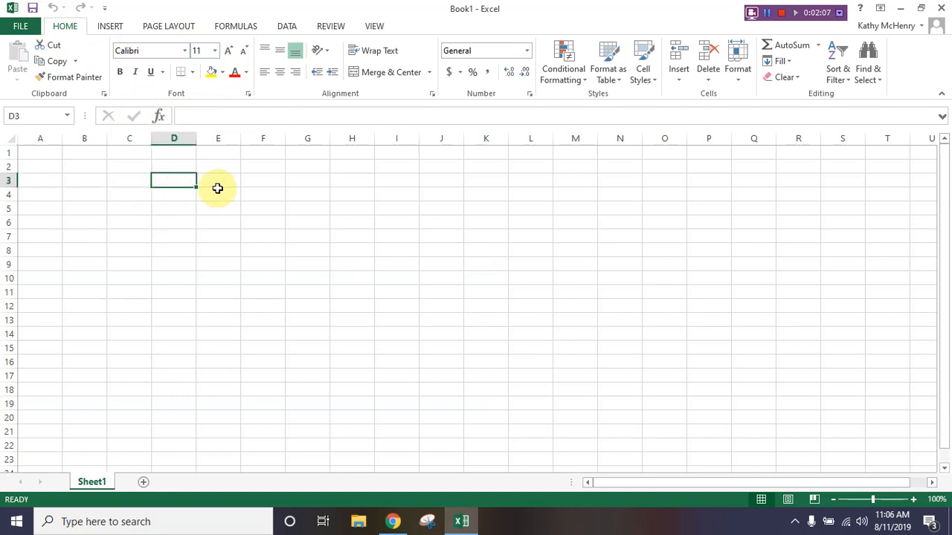
pyautogui.click(218, 183)
pyautogui.click(270, 186)
pyautogui.click(265, 208)
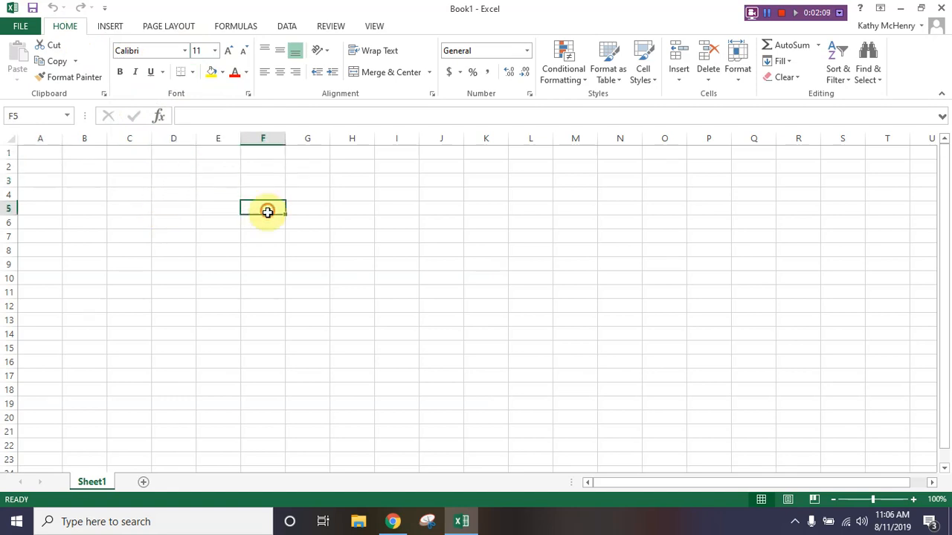
pyautogui.click(261, 255)
pyautogui.click(221, 264)
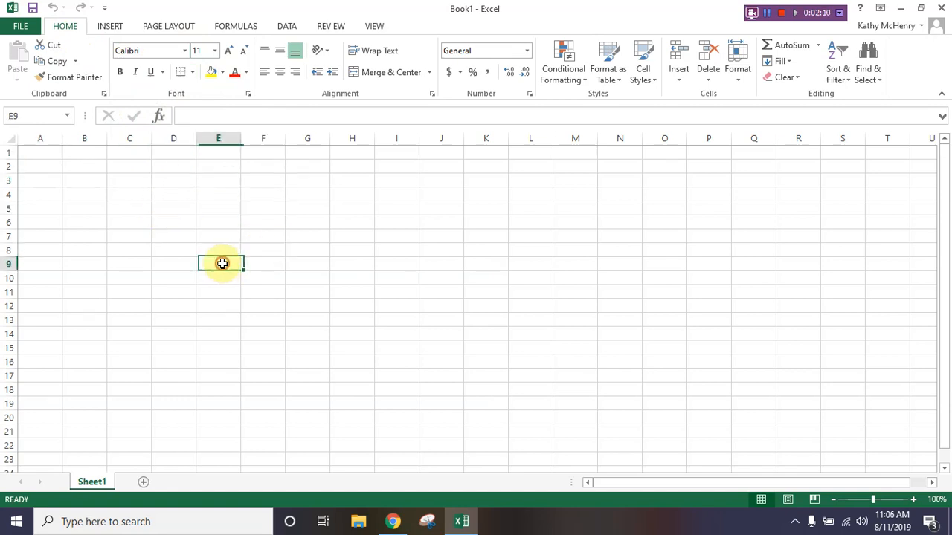
pyautogui.click(120, 168)
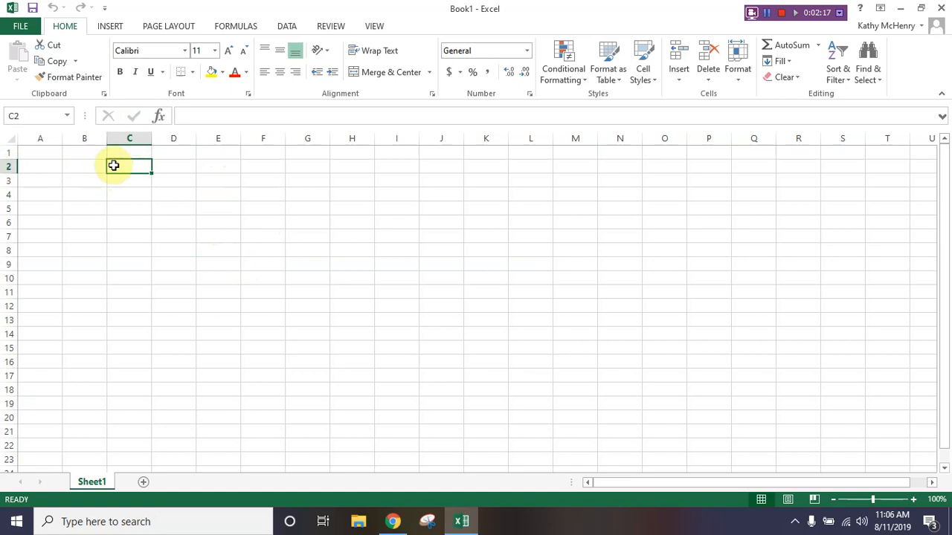
# - Jump directly to cell I24 by its cell reference and return to cell A1 the same way
pyautogui.click(30, 115)
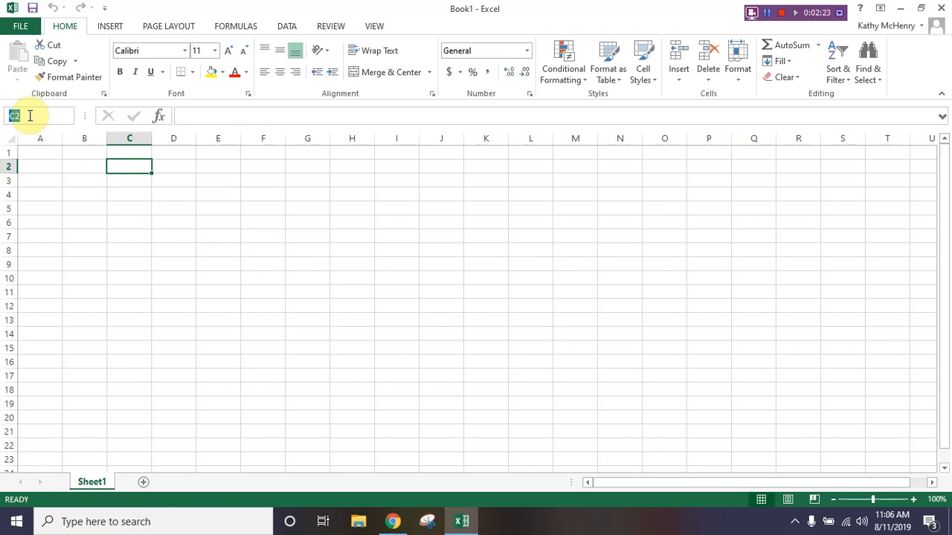
pyautogui.write('I24')
pyautogui.press('Return')
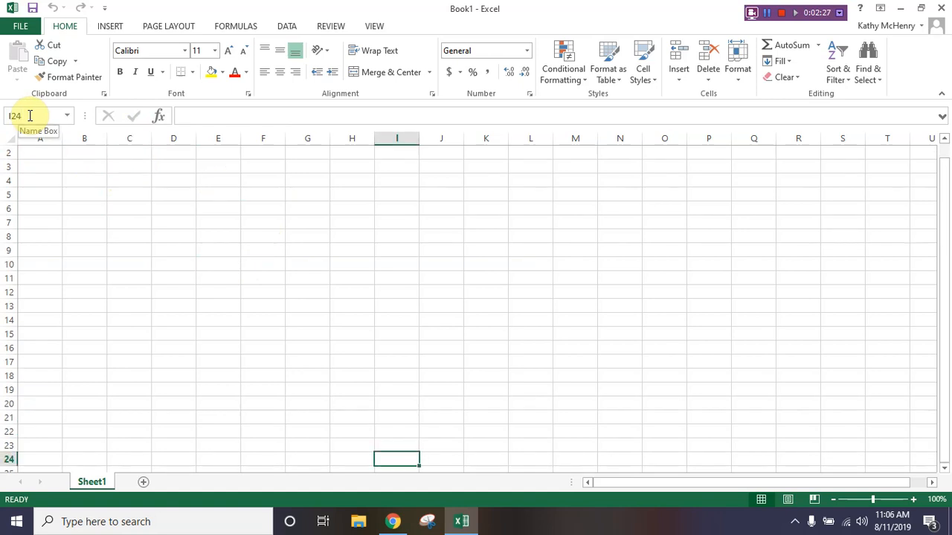
pyautogui.click(29, 117)
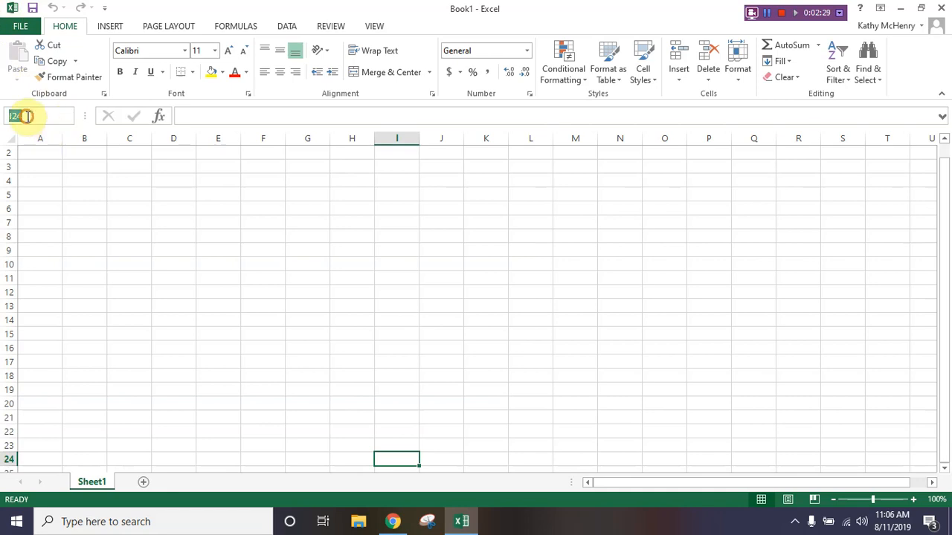
pyautogui.write('A1')
pyautogui.press('Return')
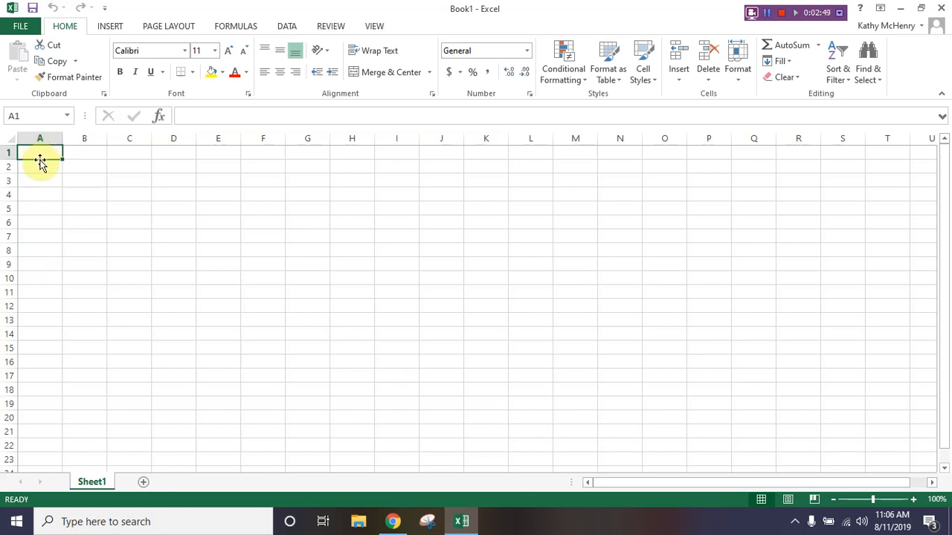
pyautogui.moveTo(40, 162); pyautogui.dragTo(65, 156)
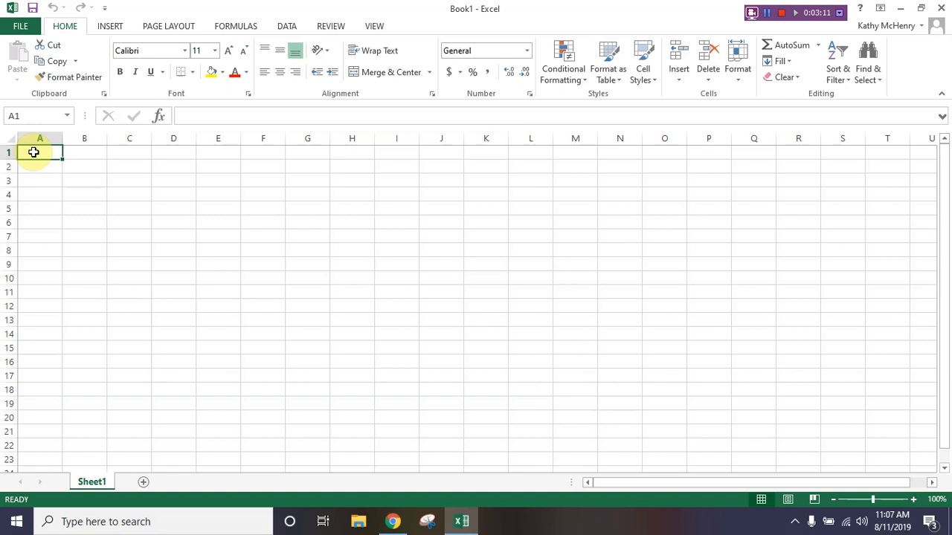
# - Enter the headings "Assets", "+", "Liabiliites", "+" and "Equity" across cells A1 to E1
pyautogui.write('Assets')
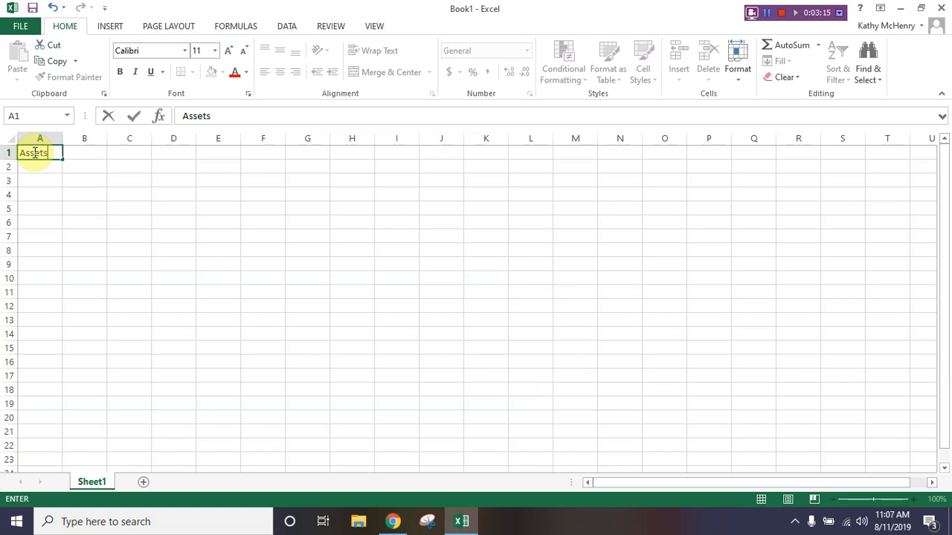
pyautogui.press('Tab')
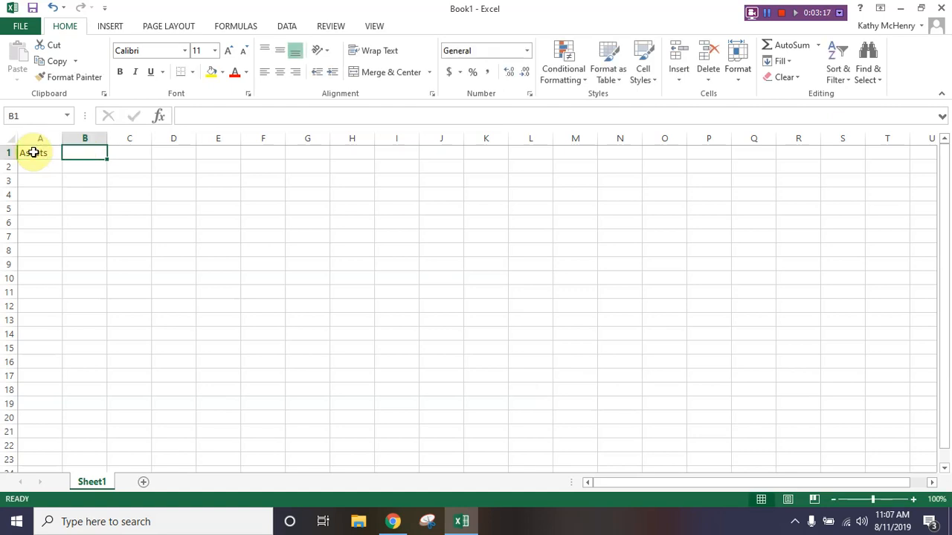
pyautogui.write('+')
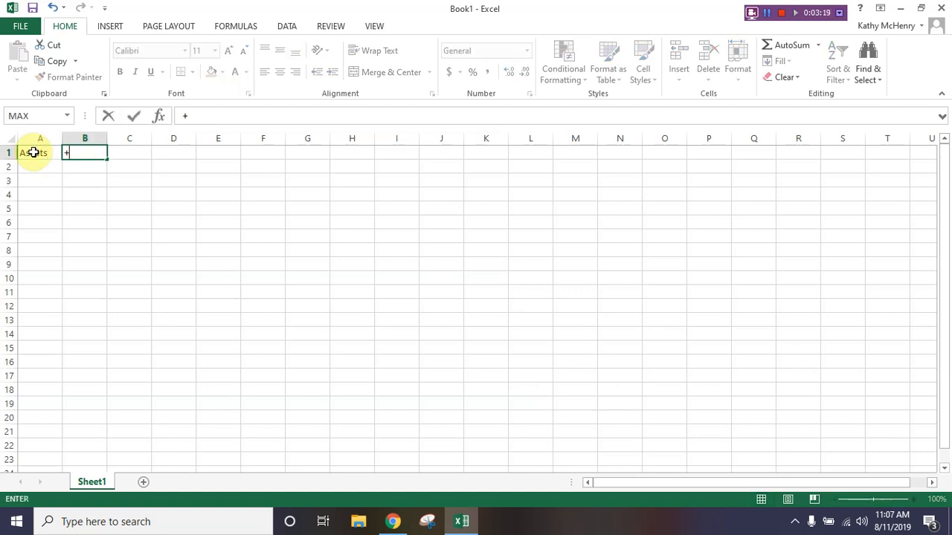
pyautogui.press('Tab')
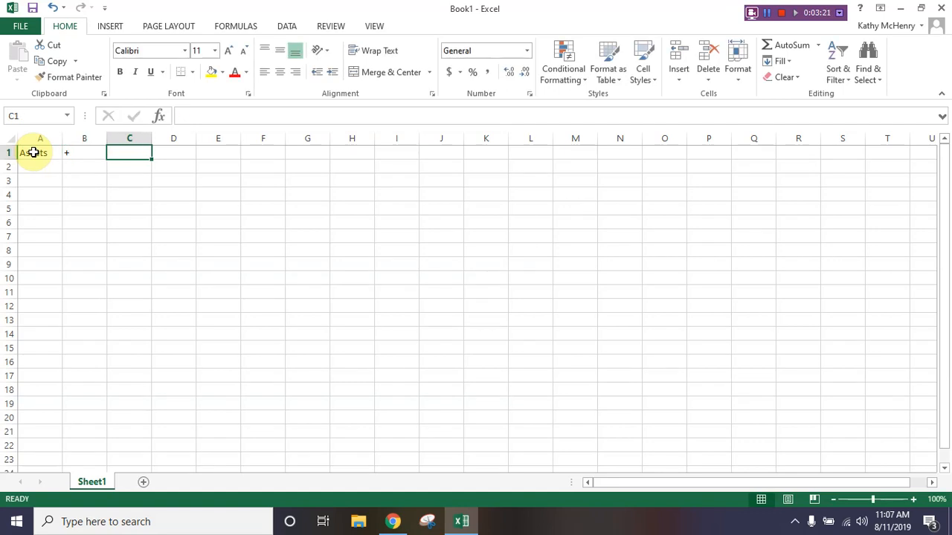
pyautogui.write('Liabiliites')
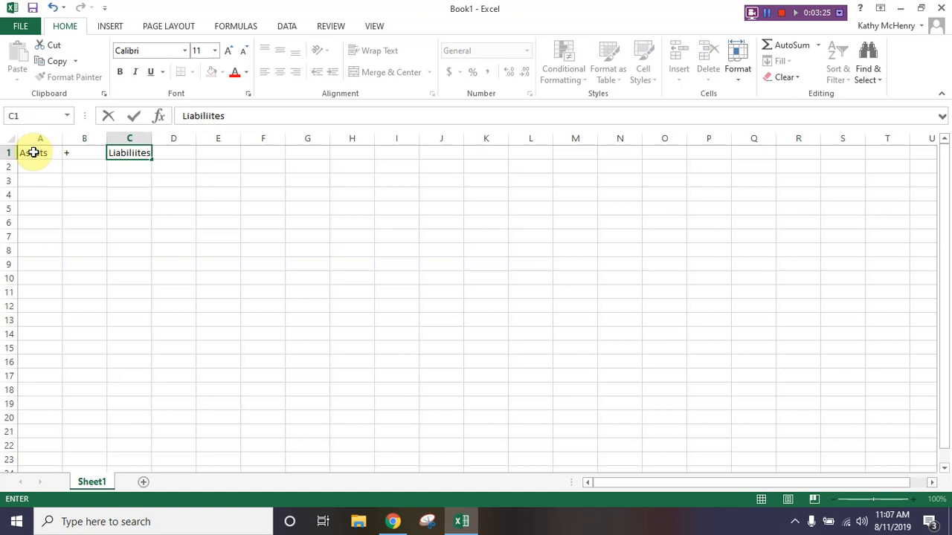
pyautogui.press('Tab')
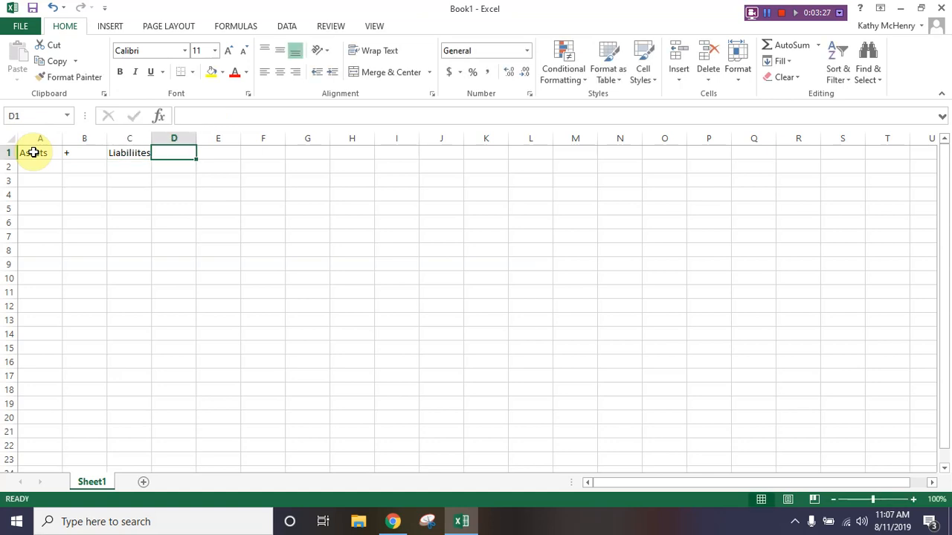
pyautogui.write('+')
pyautogui.press('Tab')
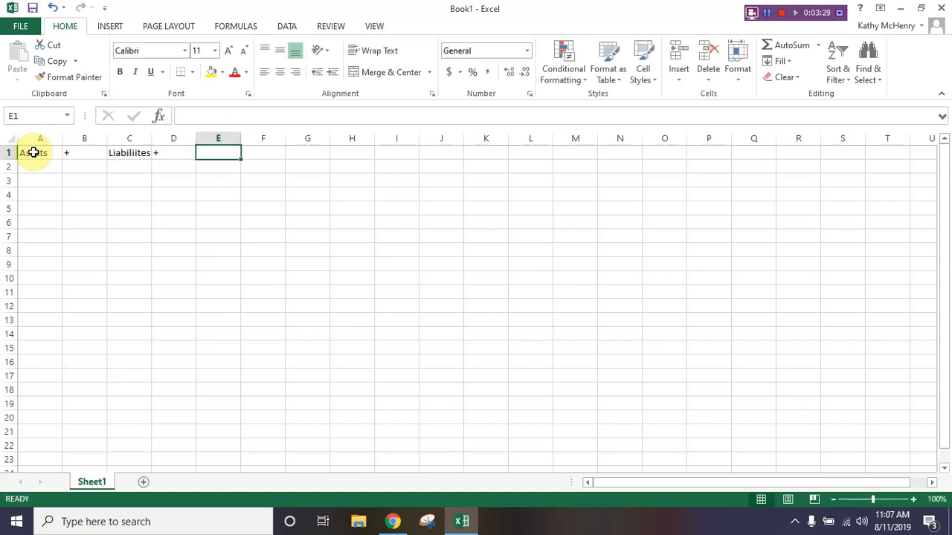
pyautogui.write('Equity')
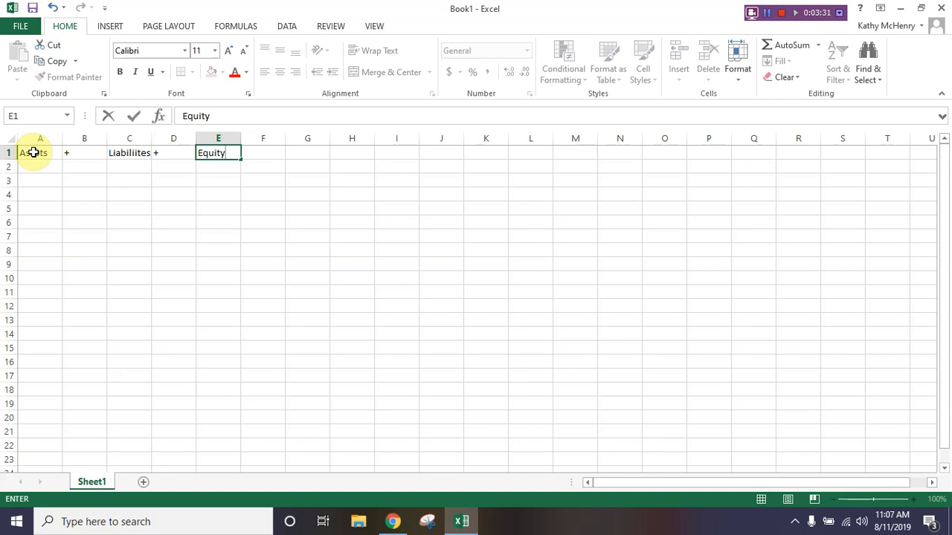
pyautogui.press('Return')
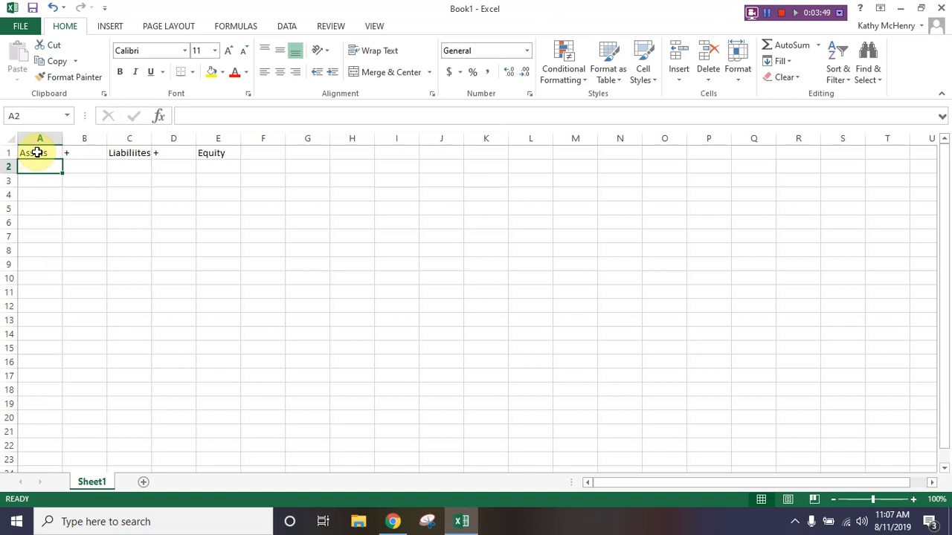
# - Make the headings in cells A1 to E1 bold and centre them horizontally
pyautogui.click(37, 152)
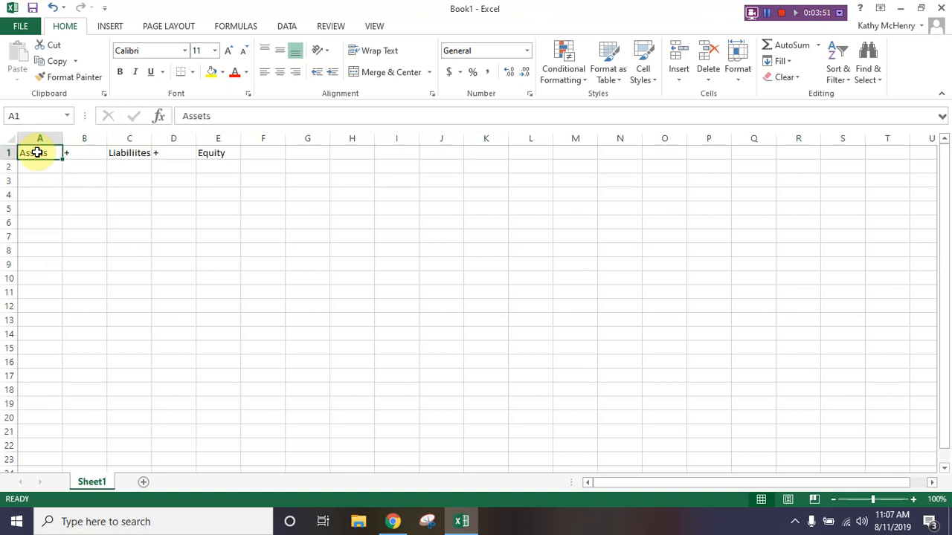
pyautogui.moveTo(37, 153); pyautogui.dragTo(227, 152)
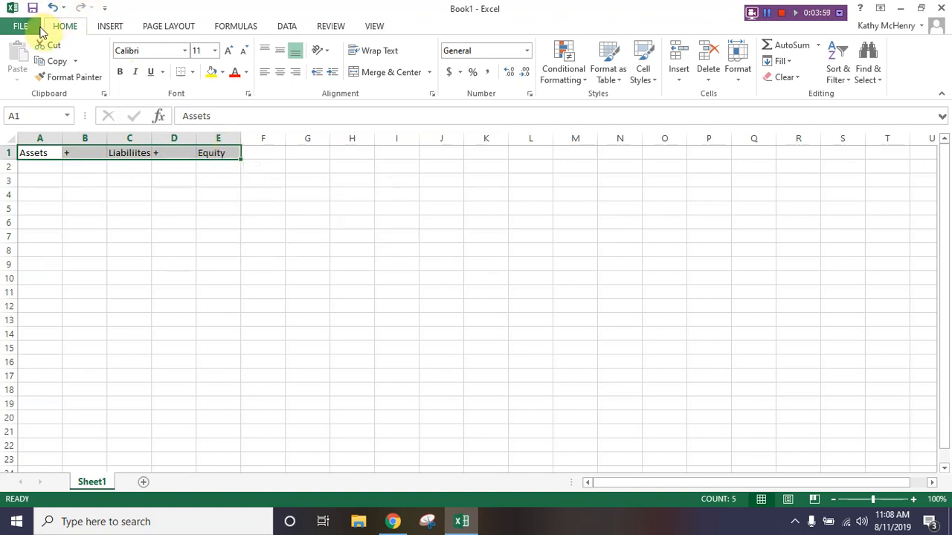
pyautogui.click(120, 73)
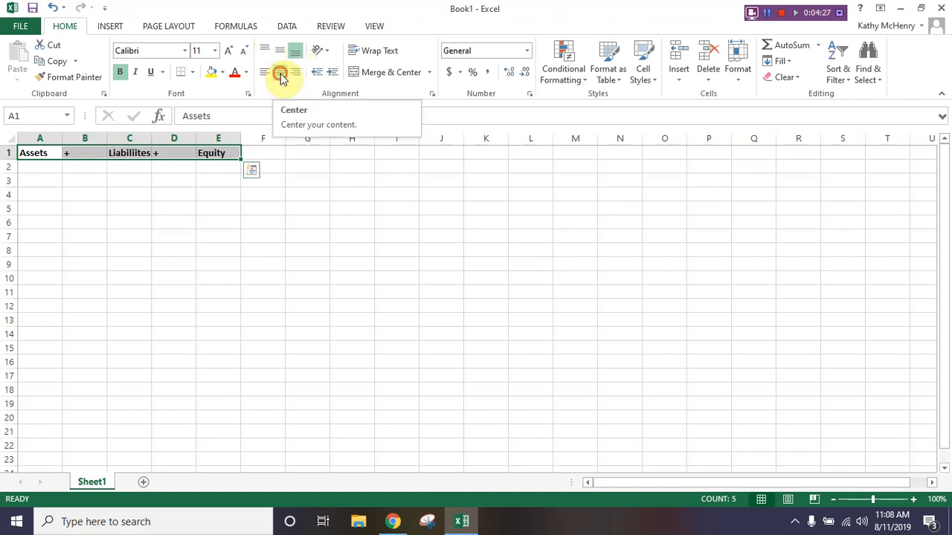
pyautogui.click(281, 74)
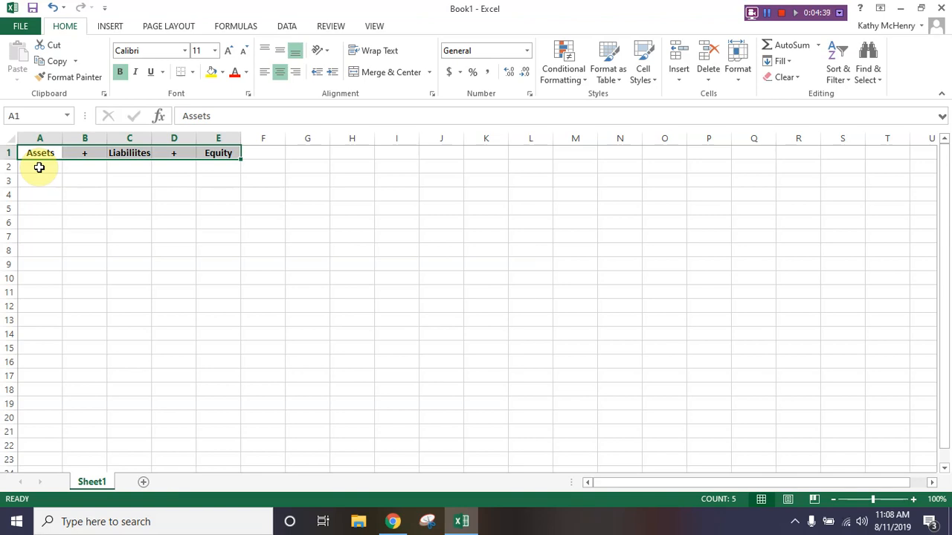
# - Enter 2000 as the liabilities amount in cell C2
pyautogui.click(129, 167)
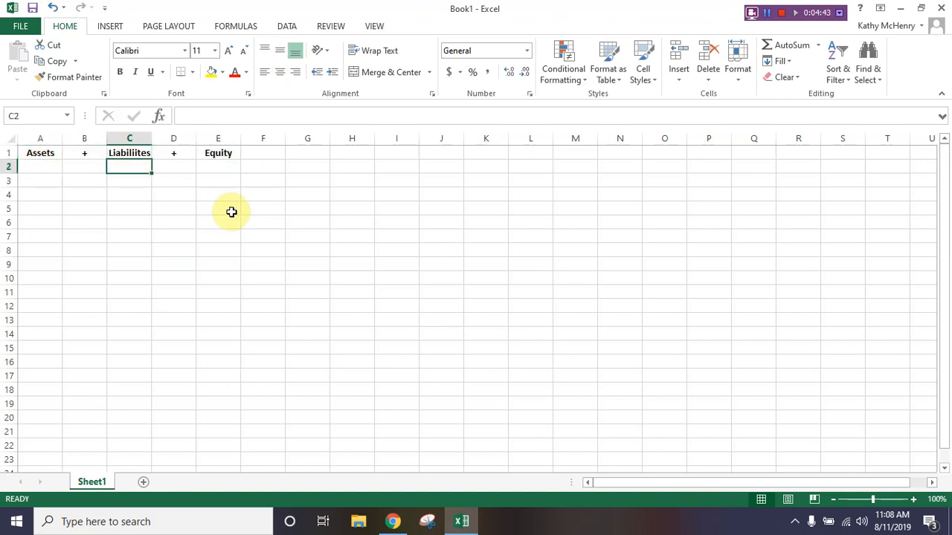
pyautogui.write('2000')
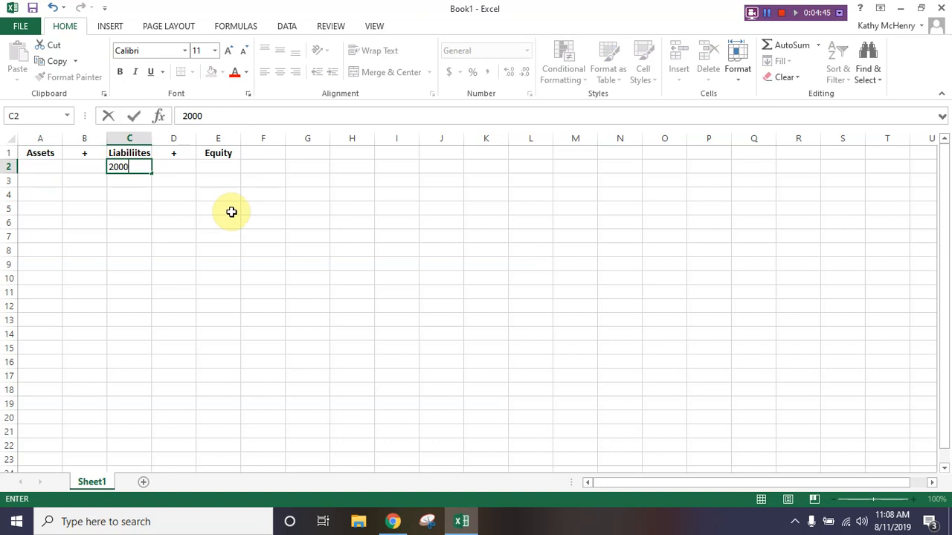
pyautogui.press('Return')
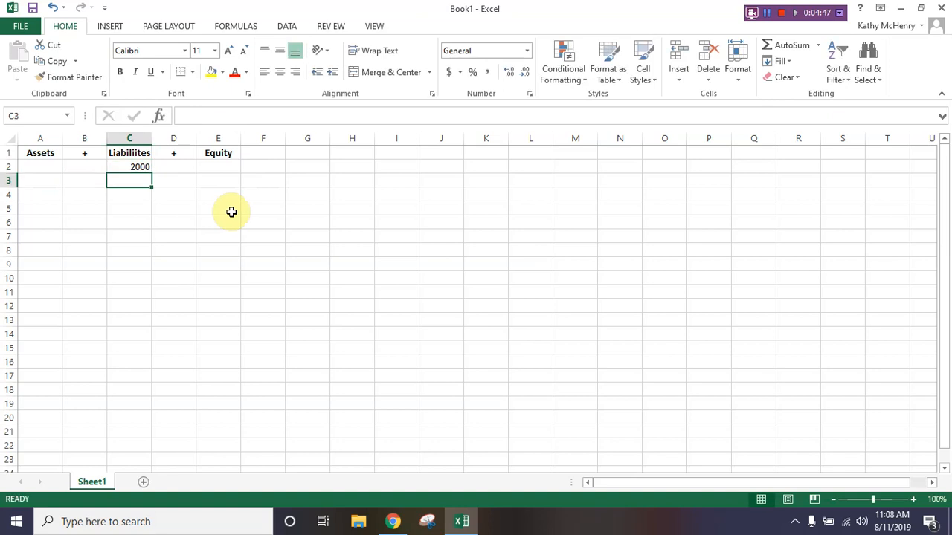
# - Enter 31250 as the equity amount in cell E2
pyautogui.click(223, 170)
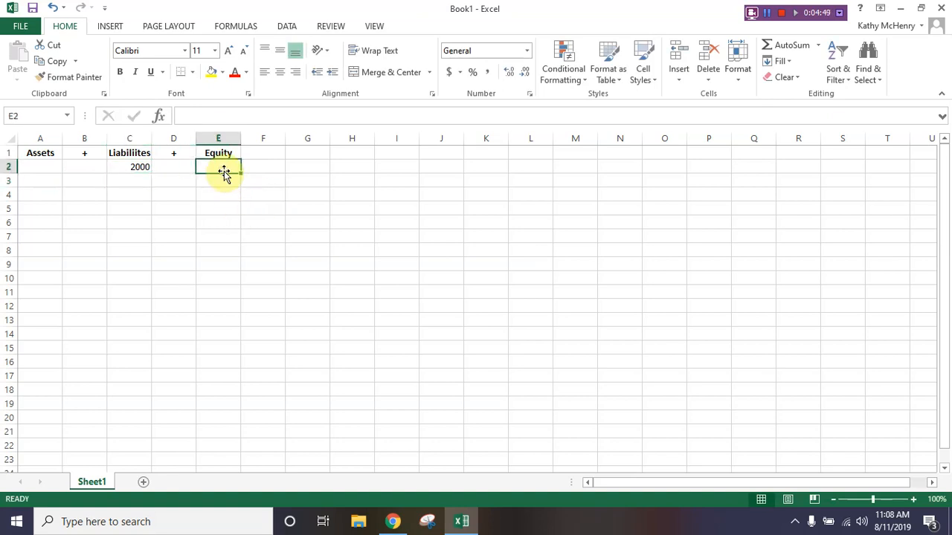
pyautogui.write('31`')
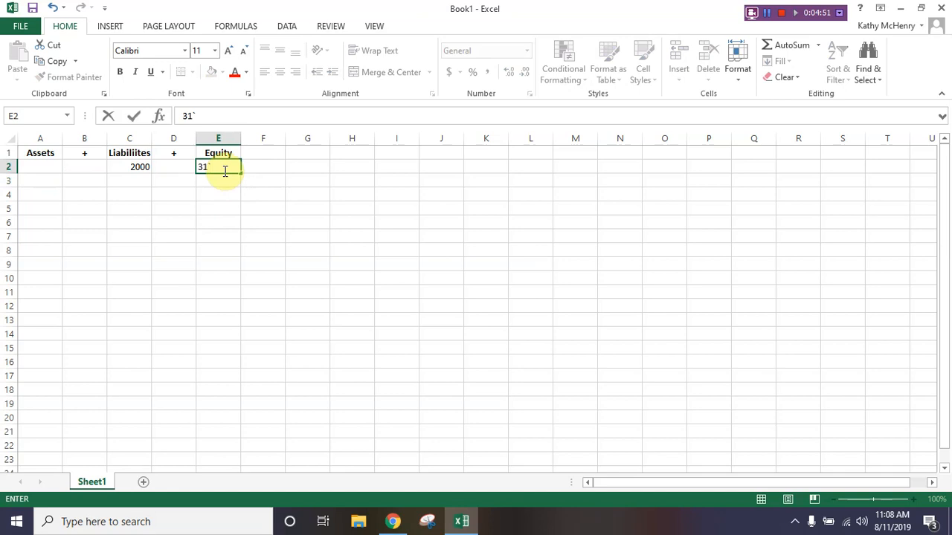
pyautogui.write('259')
pyautogui.press('BackSpace')
pyautogui.press('BackSpace')
pyautogui.press('BackSpace')
pyautogui.press('BackSpace')
pyautogui.write('250')
pyautogui.press('Return')
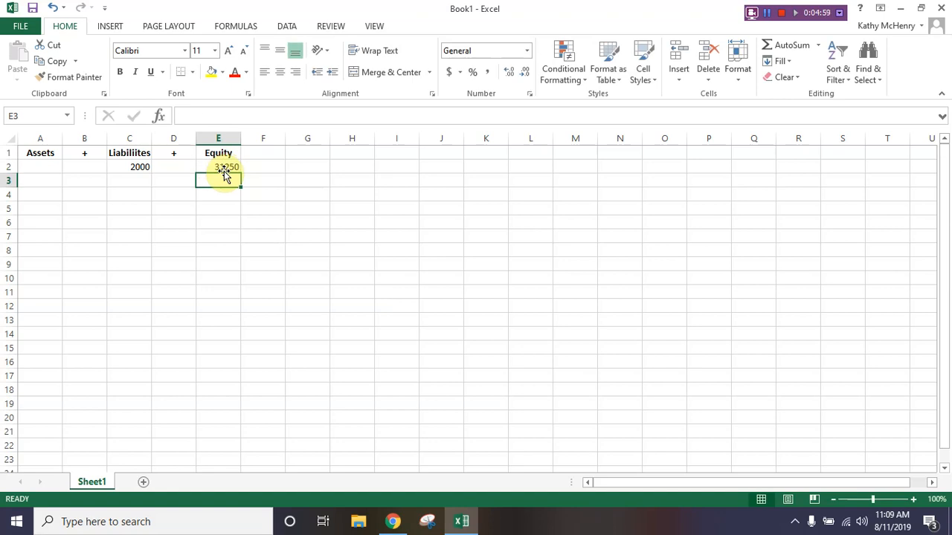
pyautogui.click(34, 168)
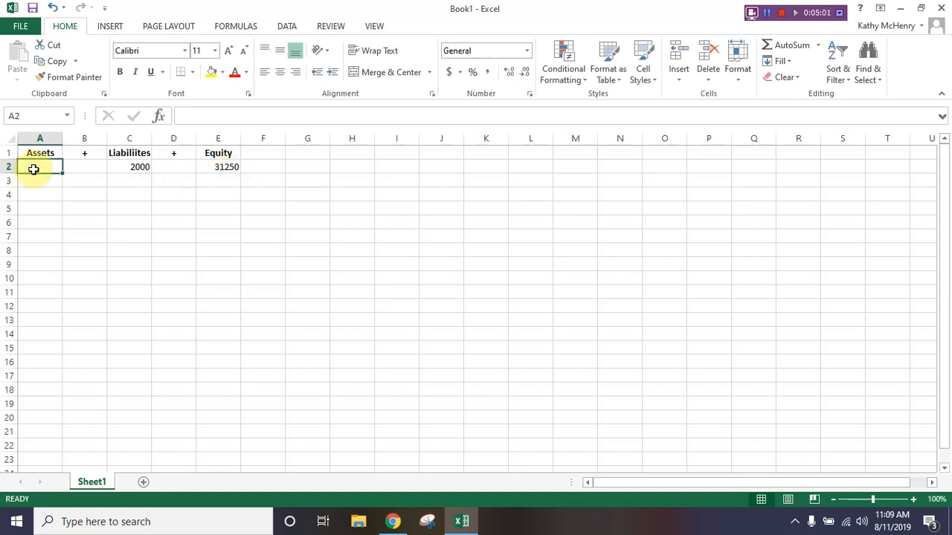
pyautogui.write('333')
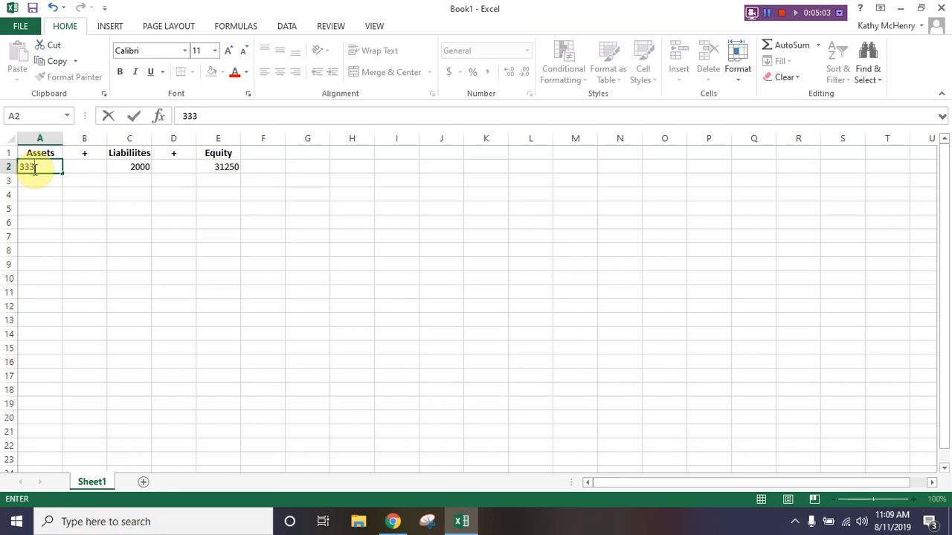
pyautogui.press('BackSpace')
pyautogui.write('250')
pyautogui.press('Escape')
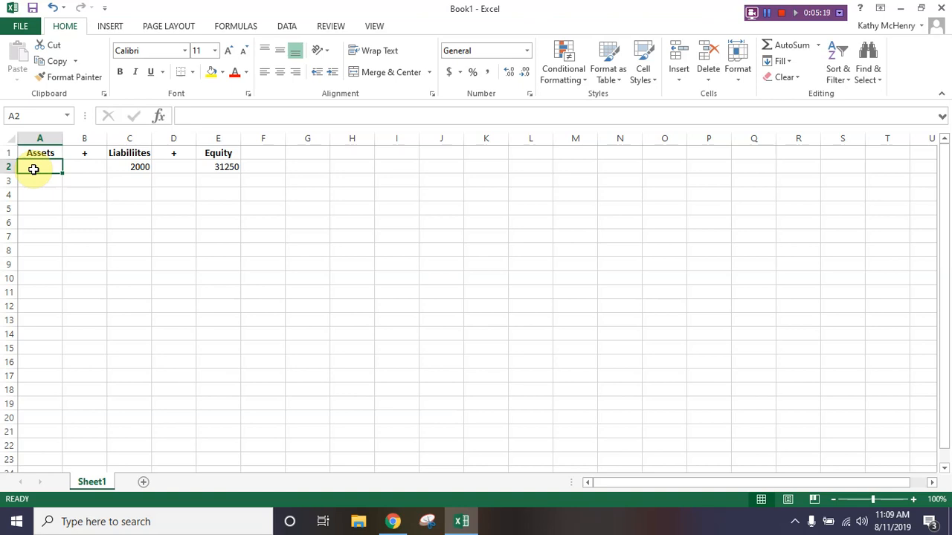
# - Enter the formula =2000+31250 in cell A2 to calculate the assets amount
pyautogui.write('=')
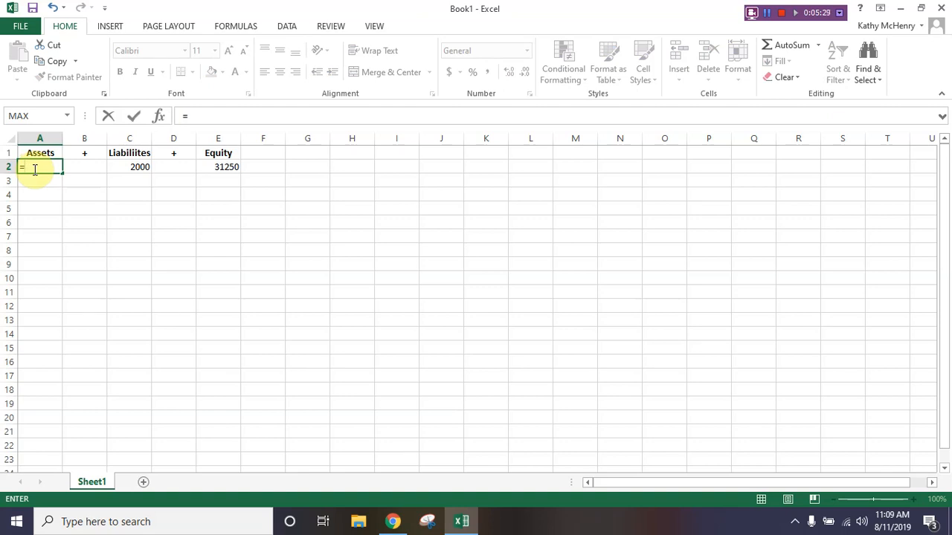
pyautogui.write('2000+31250')
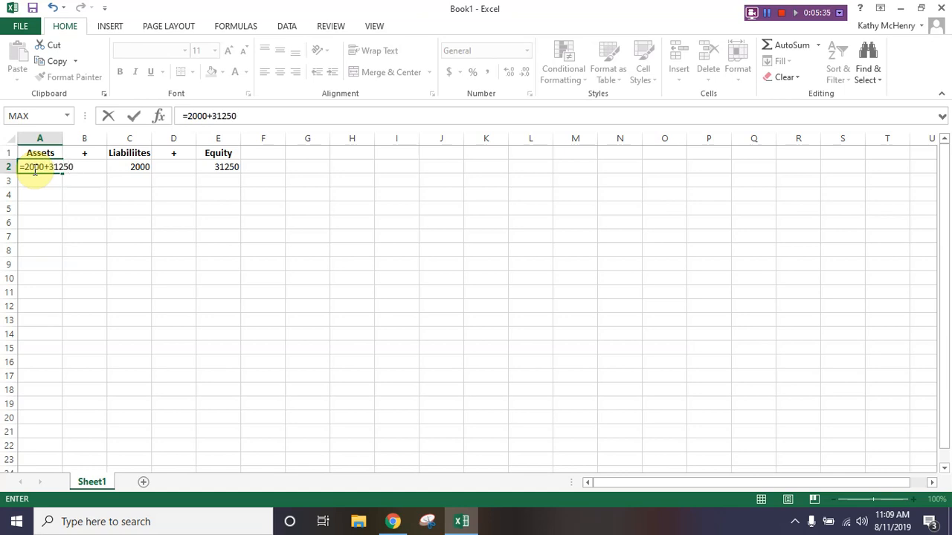
pyautogui.press('Return')
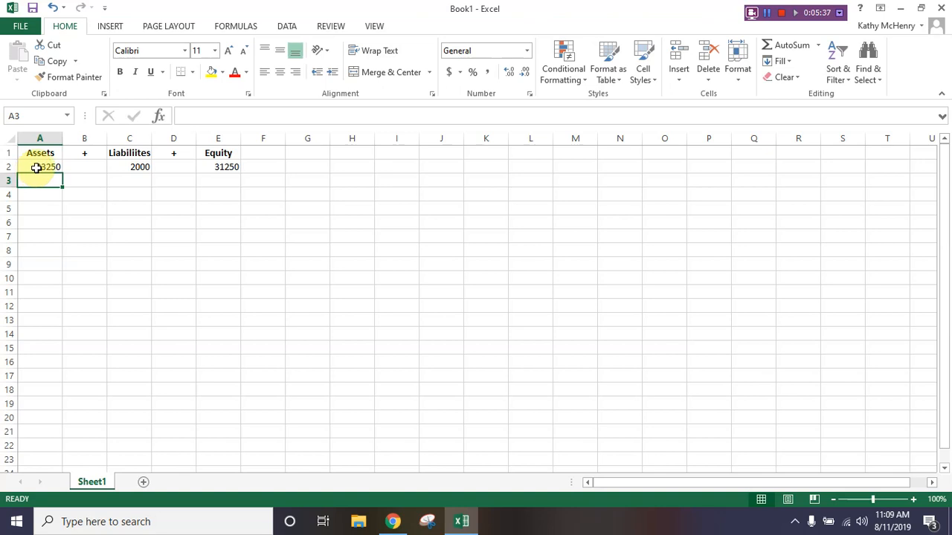
pyautogui.click(78, 154)
pyautogui.write('=')
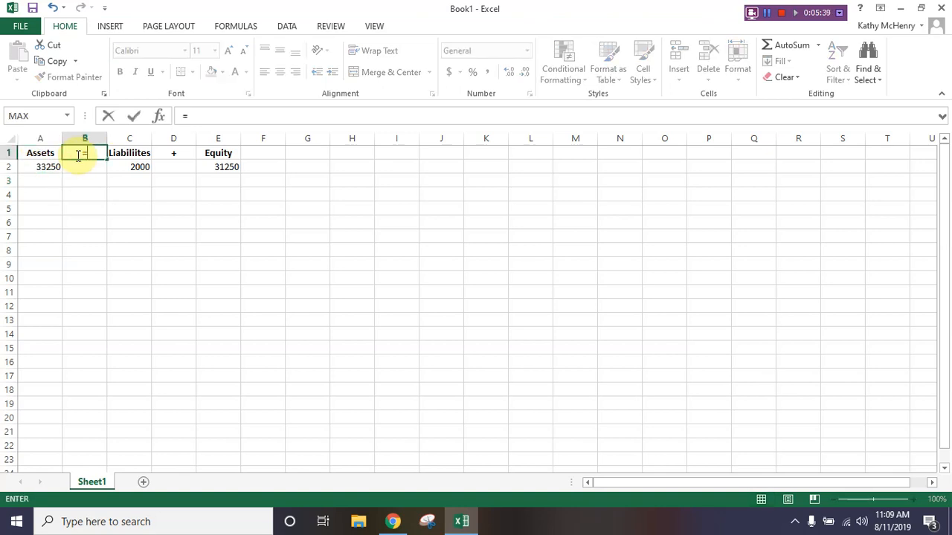
pyautogui.click(46, 180)
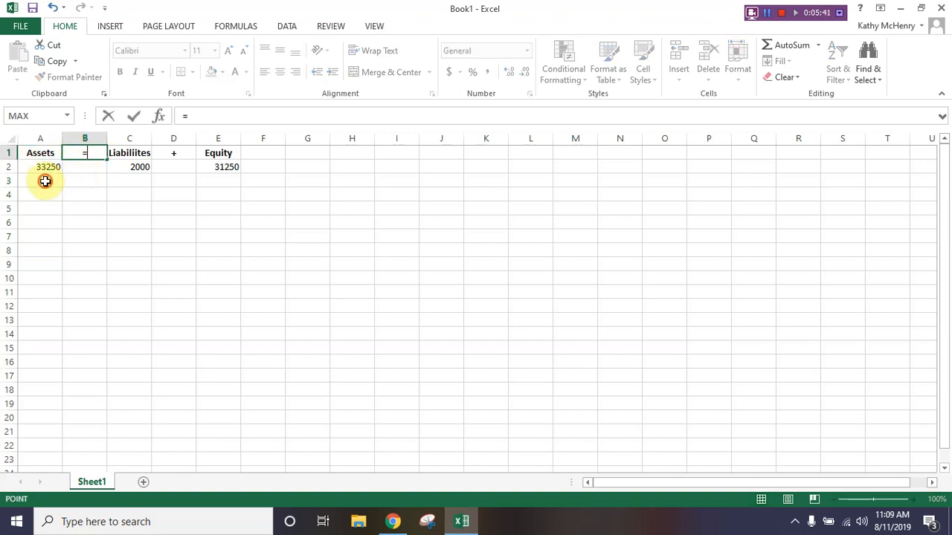
pyautogui.click(48, 163)
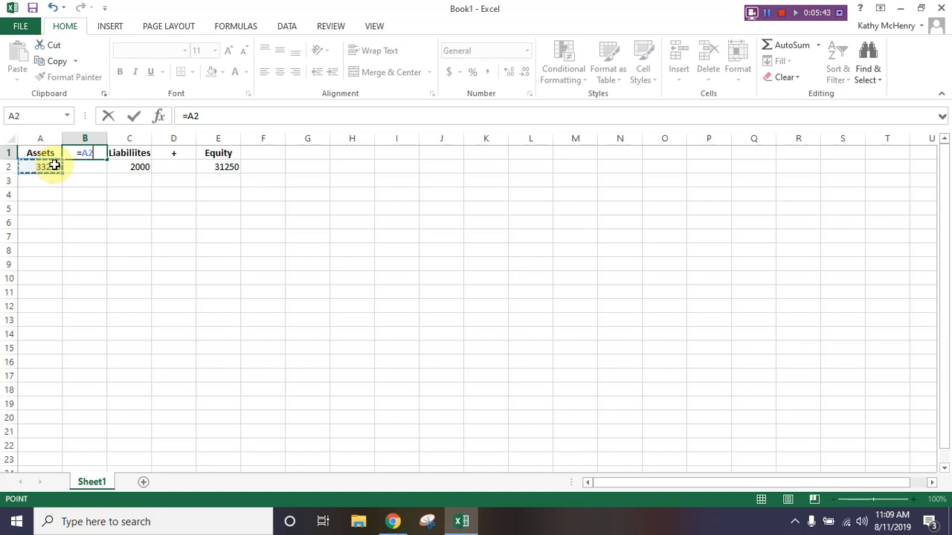
pyautogui.press('Escape')
# - Replace the plus sign in cell B1 with "=" and enter "=" in cell B2
pyautogui.write('=')
pyautogui.press('Return')
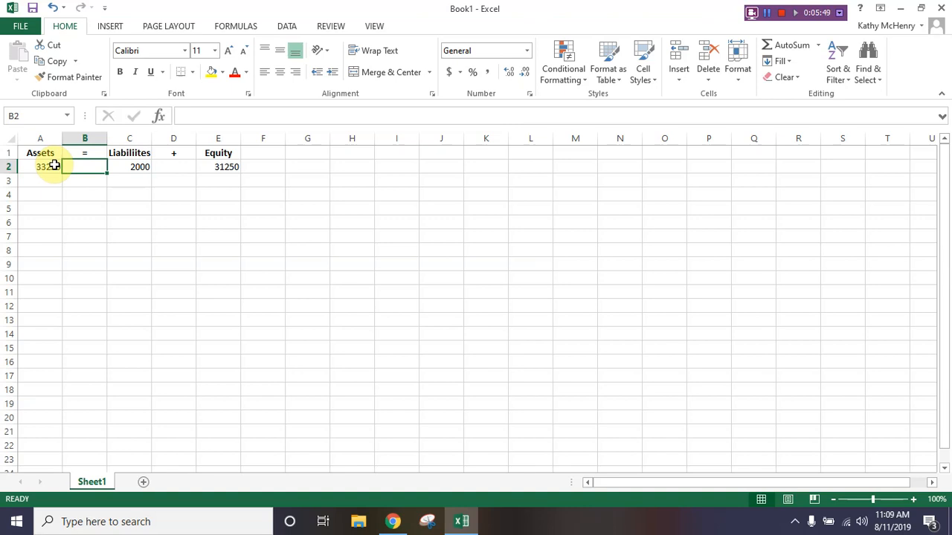
pyautogui.write('=')
pyautogui.press('Return')
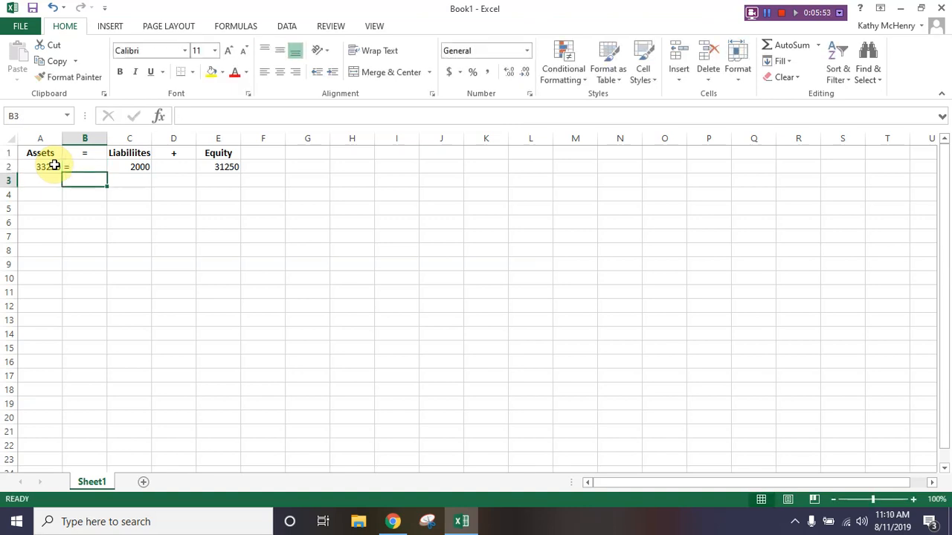
# - Enter "+" in cell D2 between the liabilities and equity amounts
pyautogui.press('Right')
pyautogui.press('Right')
pyautogui.press('Up')
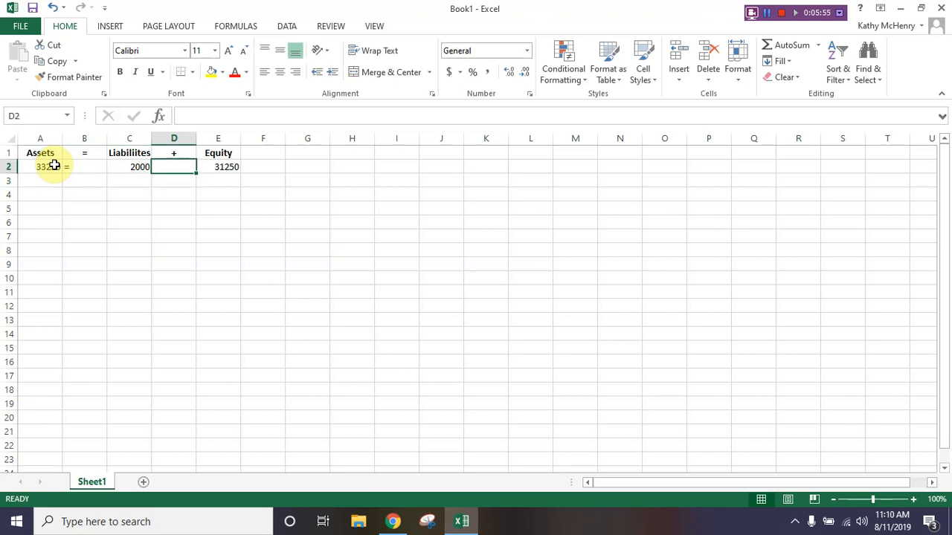
pyautogui.write('+')
pyautogui.press('Return')
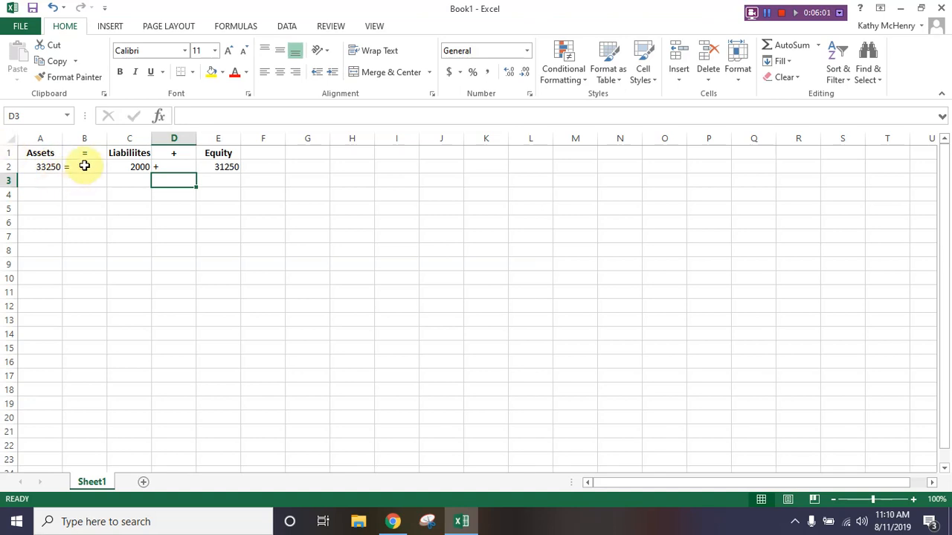
# - Centre the equals and plus signs horizontally in cells B2 and D2
pyautogui.click(84, 165)
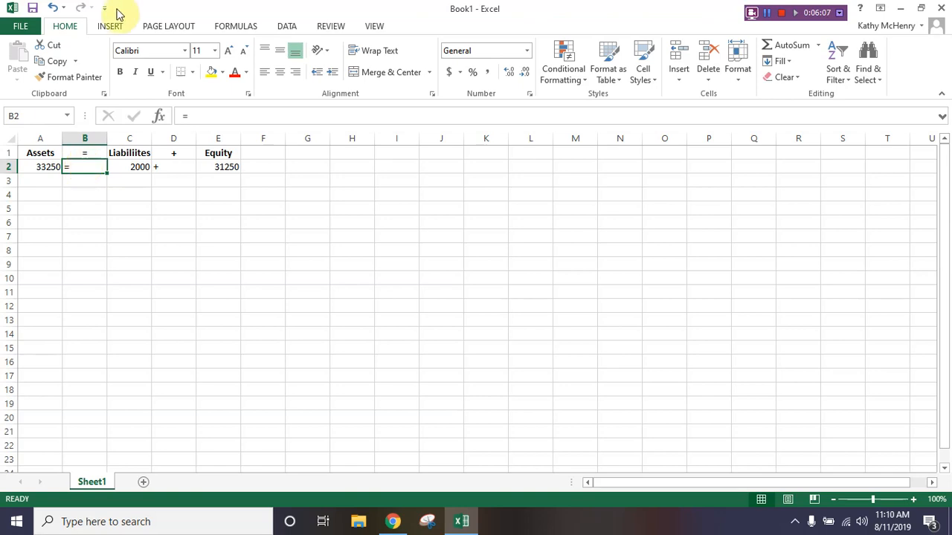
pyautogui.keyDown('ctrl'); pyautogui.click(172, 168); pyautogui.keyUp('ctrl')
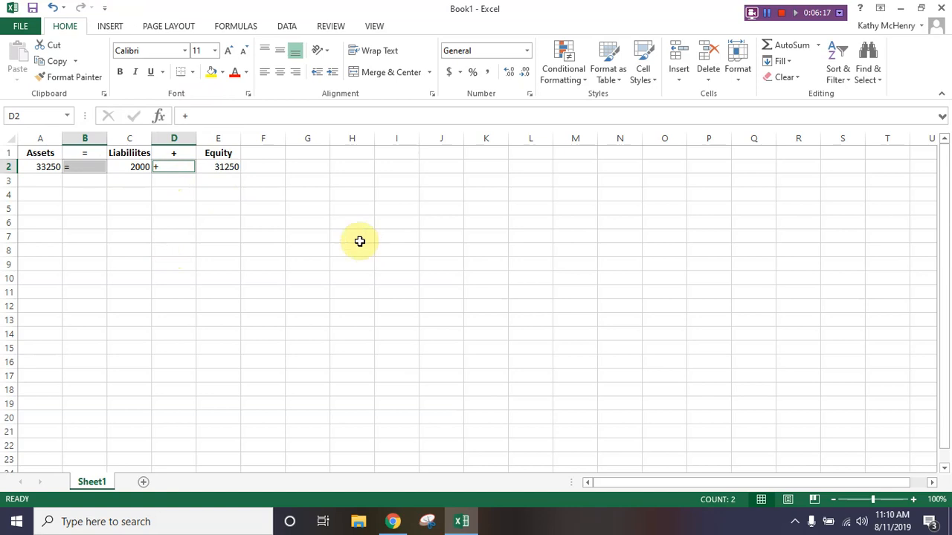
pyautogui.click(279, 72)
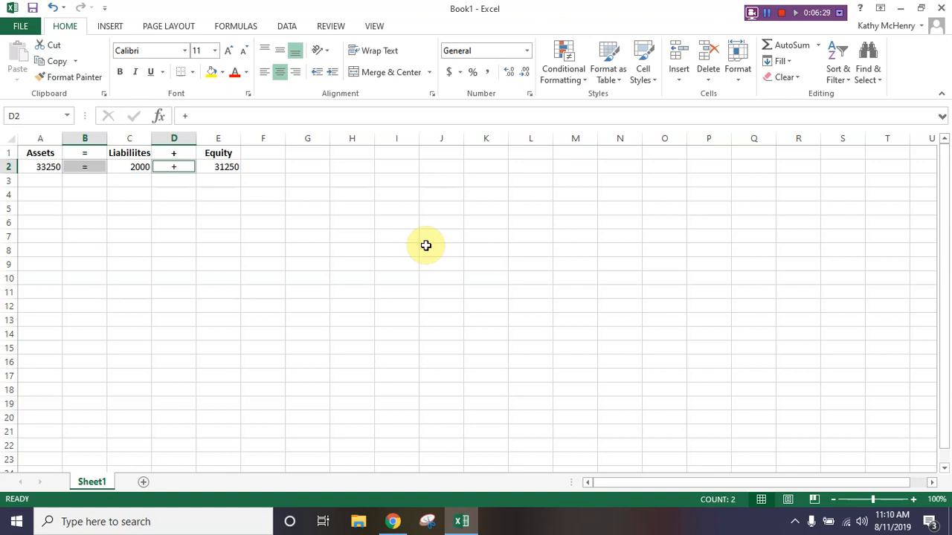
pyautogui.click(32, 151)
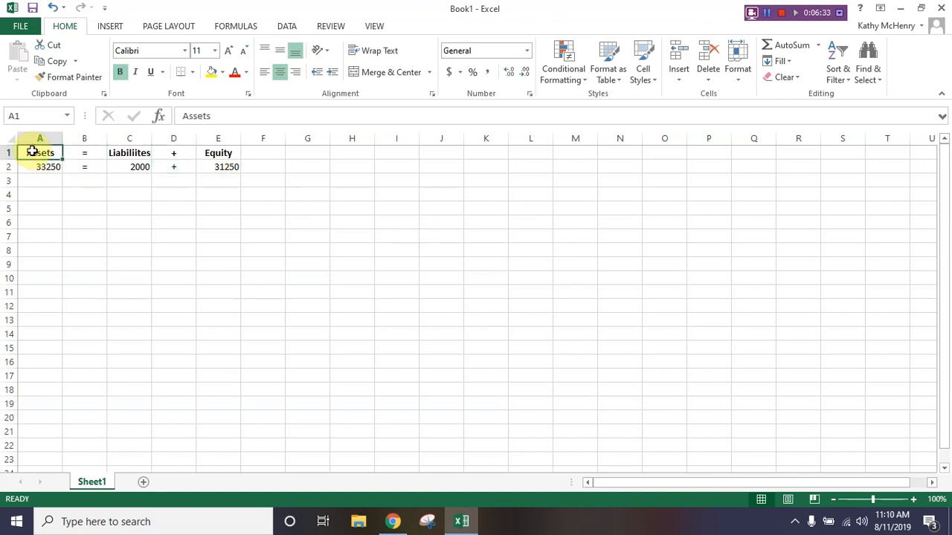
pyautogui.keyDown('ctrl'); pyautogui.click(116, 154); pyautogui.keyUp('ctrl')
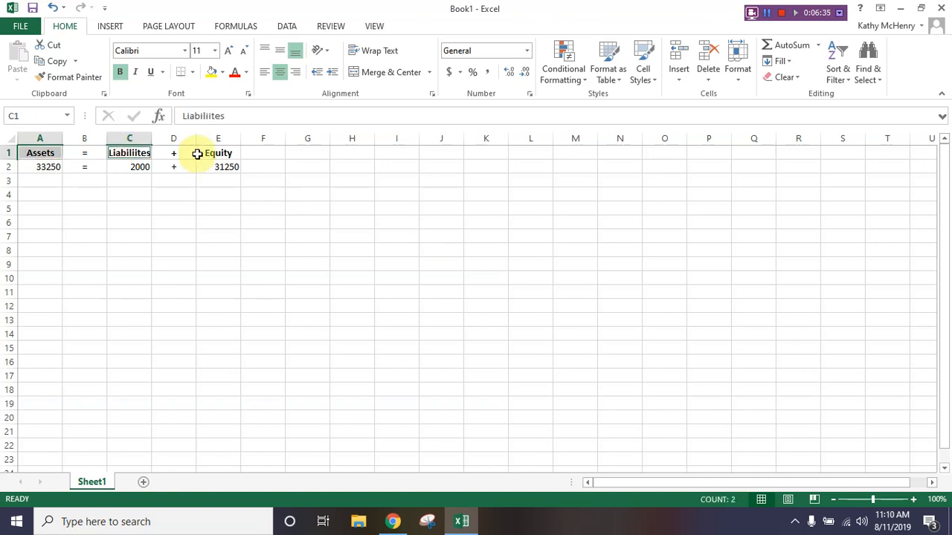
pyautogui.keyDown('ctrl'); pyautogui.click(218, 153); pyautogui.keyUp('ctrl')
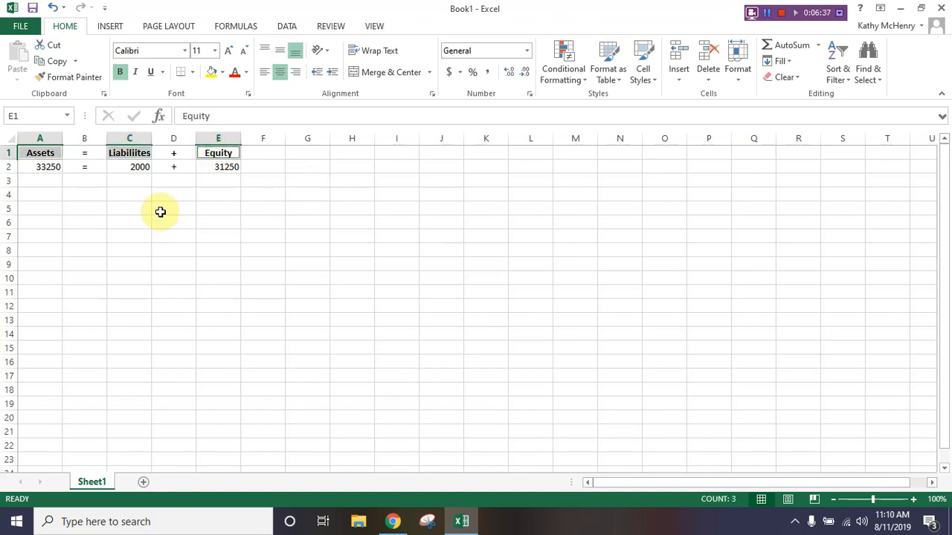
# - Format the amounts in cells A2, C2 and E2 with the Accounting Number Format and no decimal places
pyautogui.click(52, 168)
pyautogui.keyDown('ctrl'); pyautogui.click(128, 168); pyautogui.keyUp('ctrl')
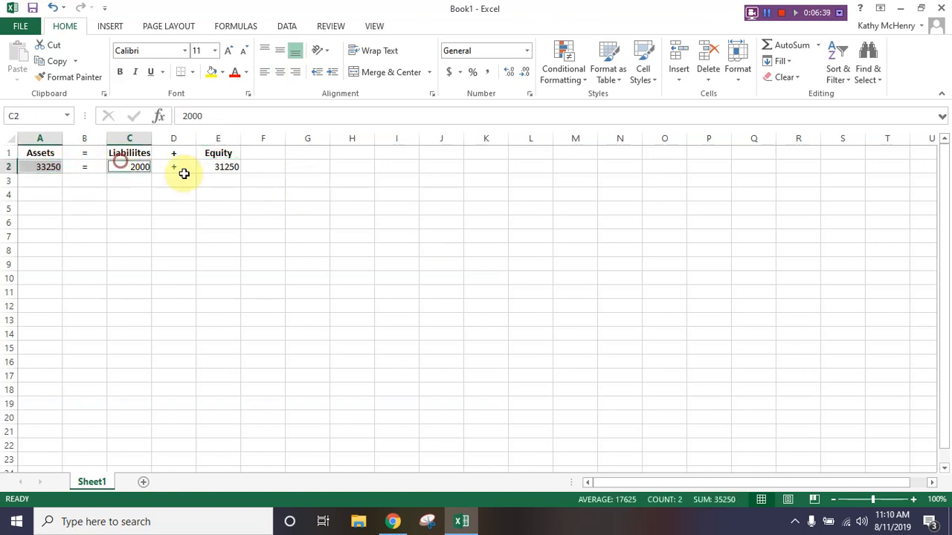
pyautogui.keyDown('ctrl'); pyautogui.click(221, 165); pyautogui.keyUp('ctrl')
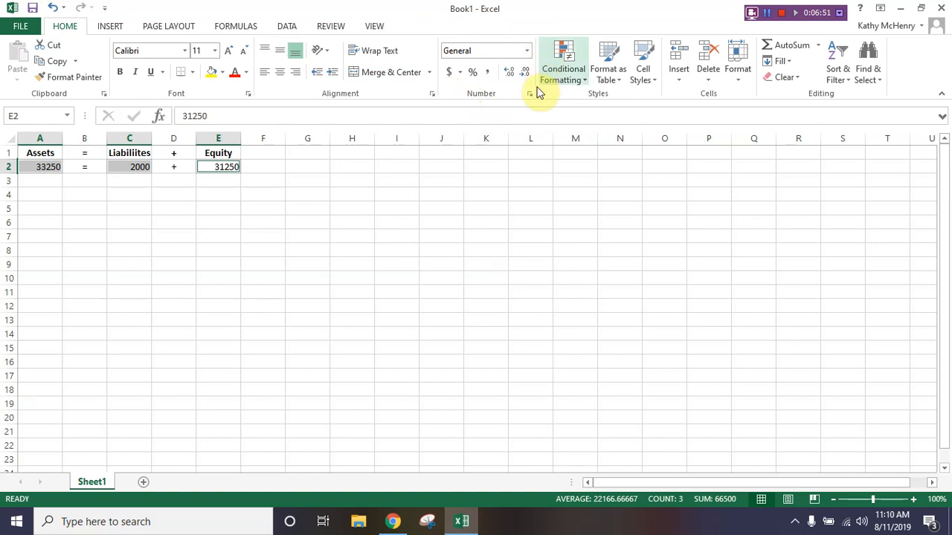
pyautogui.click(450, 74)
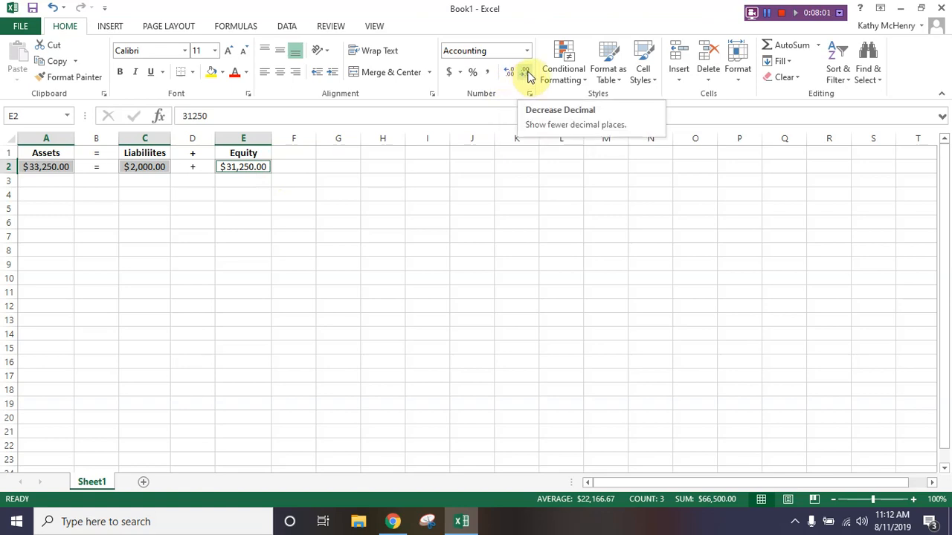
pyautogui.click(528, 74)
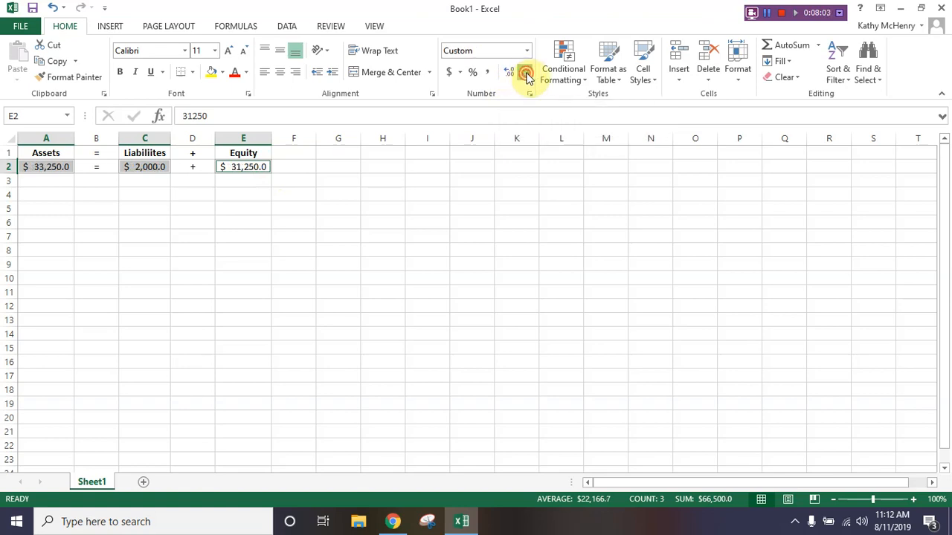
pyautogui.click(528, 74)
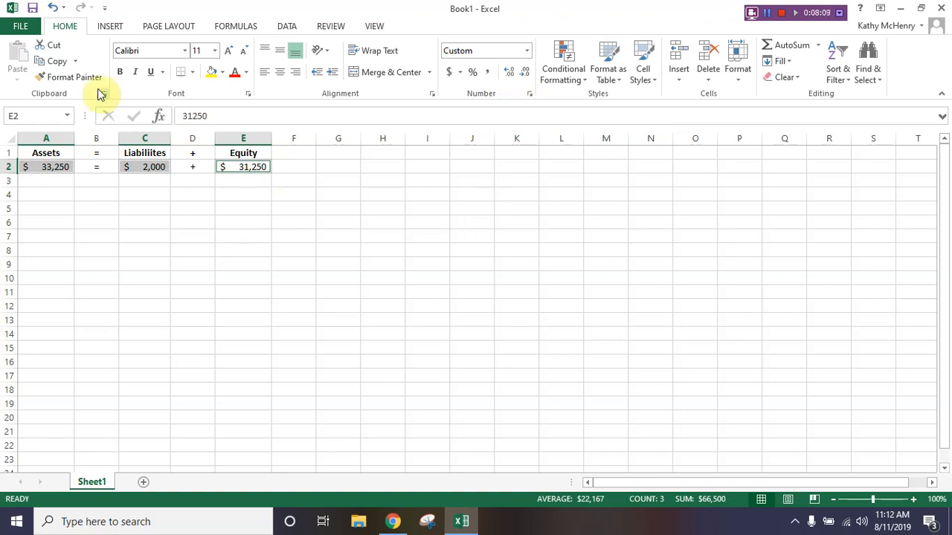
# - Save the workbook as "Chapter 1 EA Video" in the Chapter 1 folder inside Excel for Accounting on the Desktop
pyautogui.click(20, 26)
pyautogui.click(36, 166)
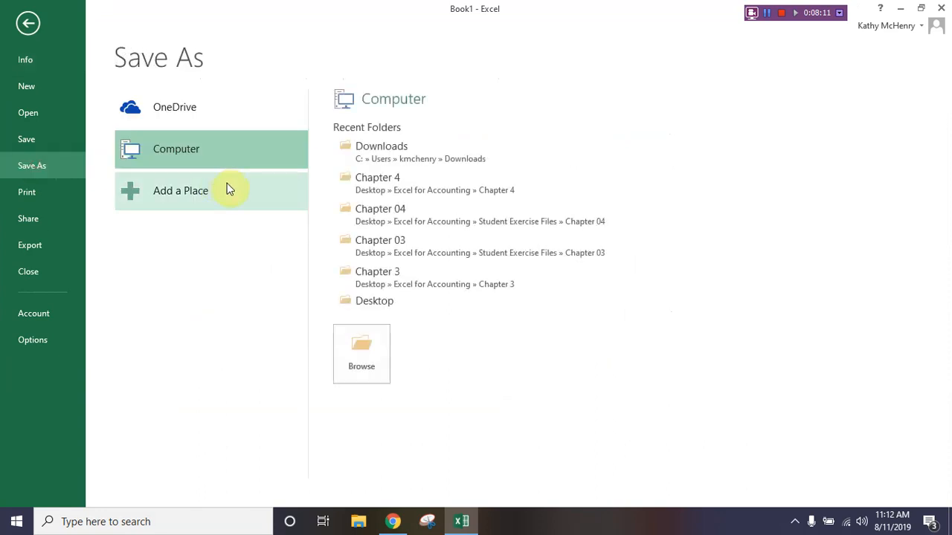
pyautogui.click(378, 300)
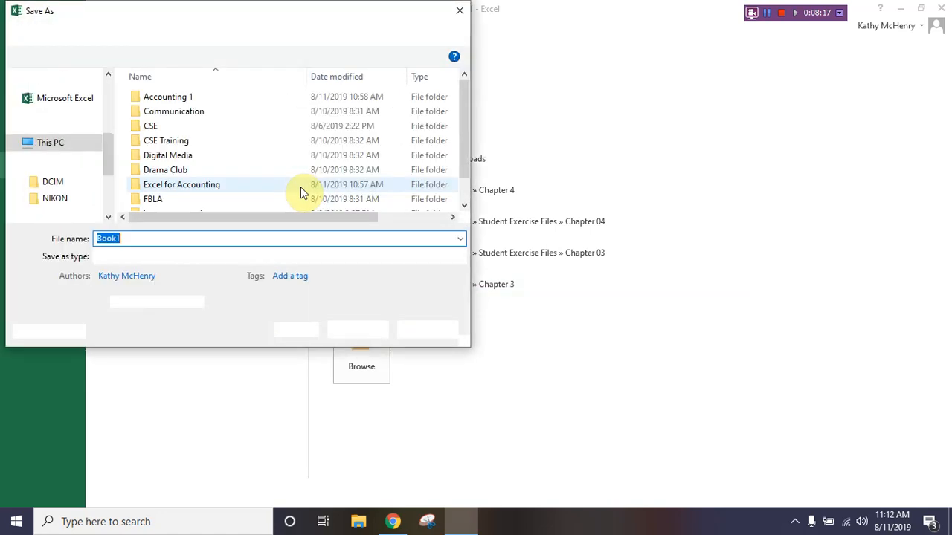
pyautogui.doubleClick(182, 185)
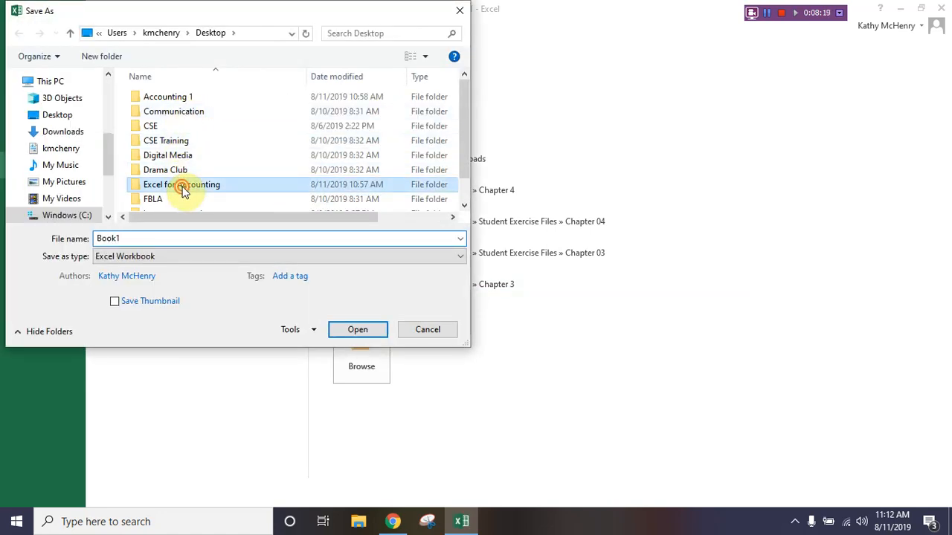
pyautogui.doubleClick(162, 98)
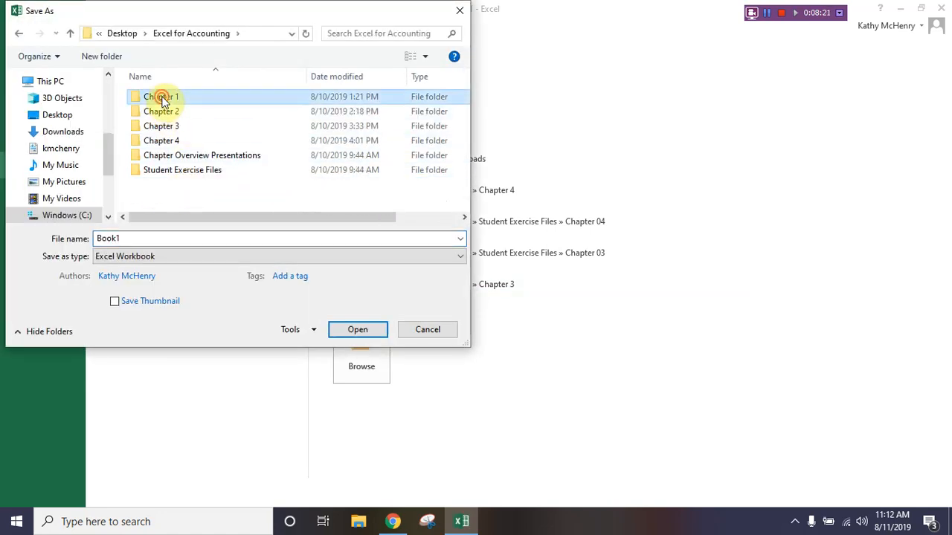
pyautogui.doubleClick(148, 238)
pyautogui.write('Chapt')
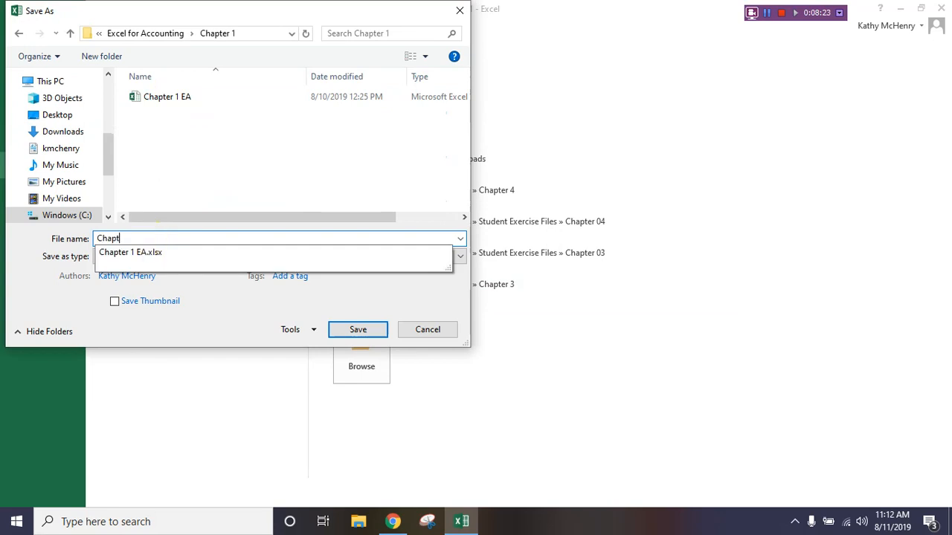
pyautogui.write('er 1 EA')
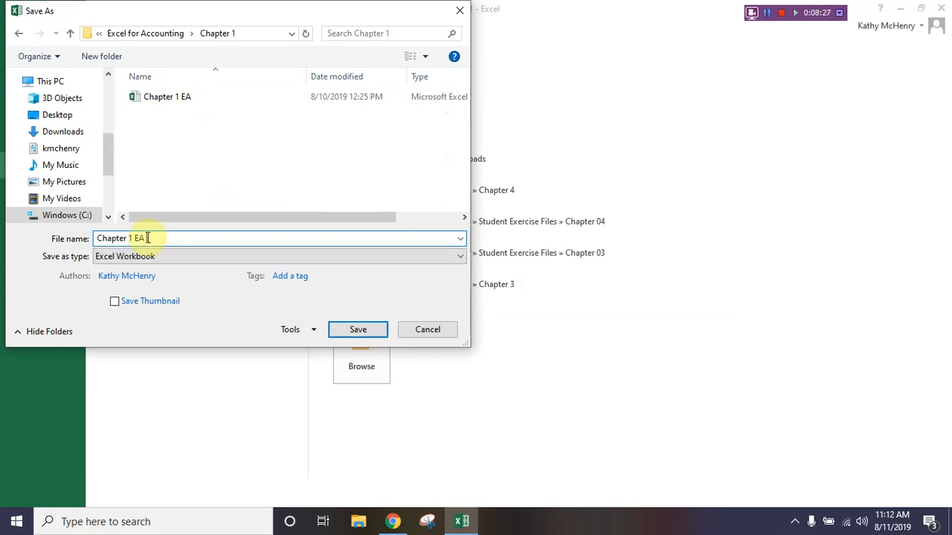
pyautogui.write(' Video')
pyautogui.click(365, 330)
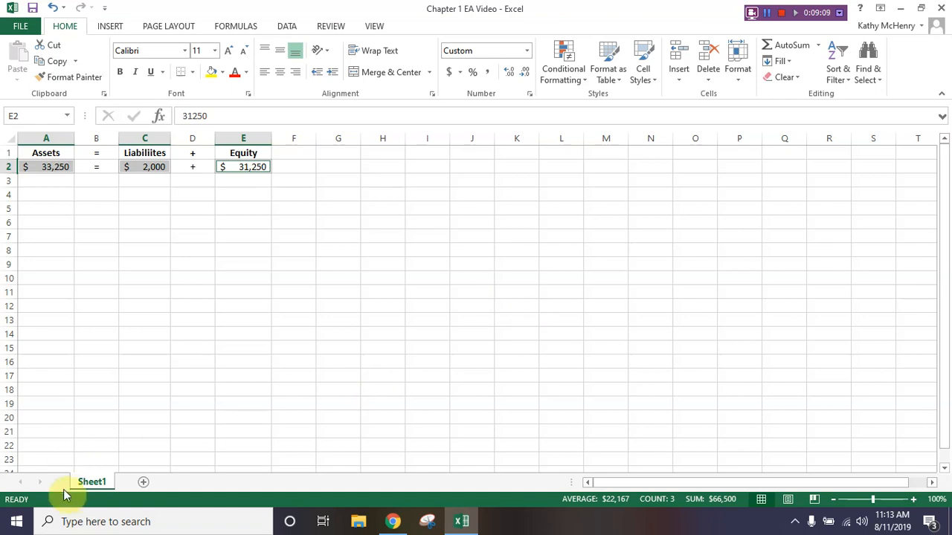
# - Rename the worksheet Sheet1 as "D1"
pyautogui.rightClick(90, 484)
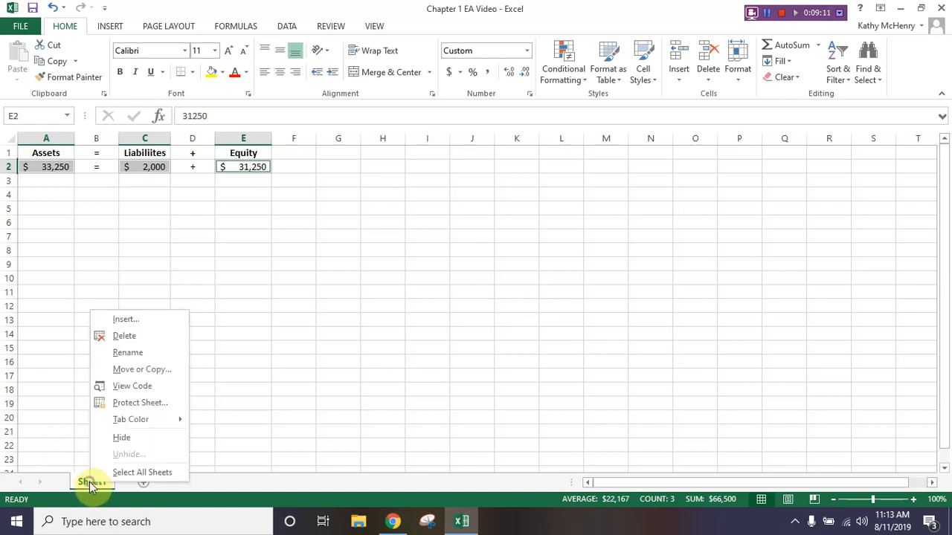
pyautogui.click(120, 352)
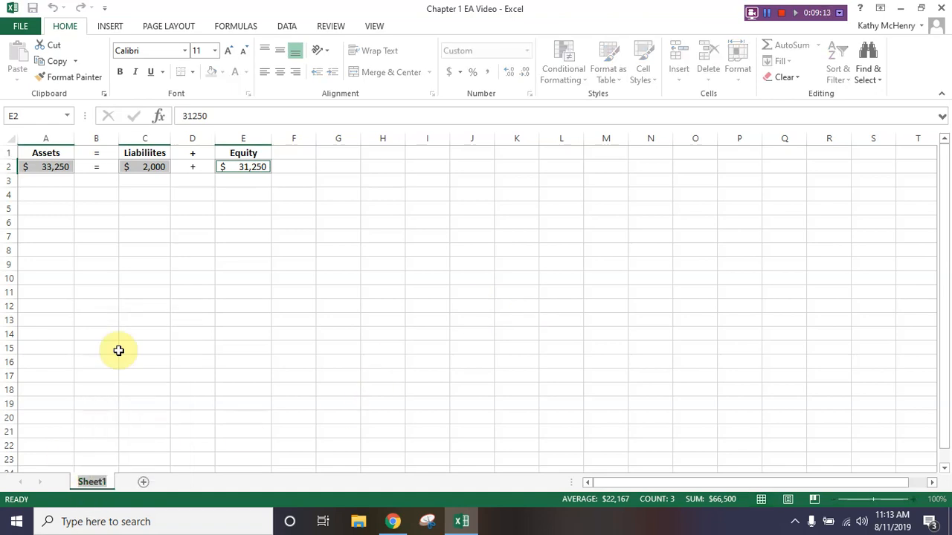
pyautogui.write('D1')
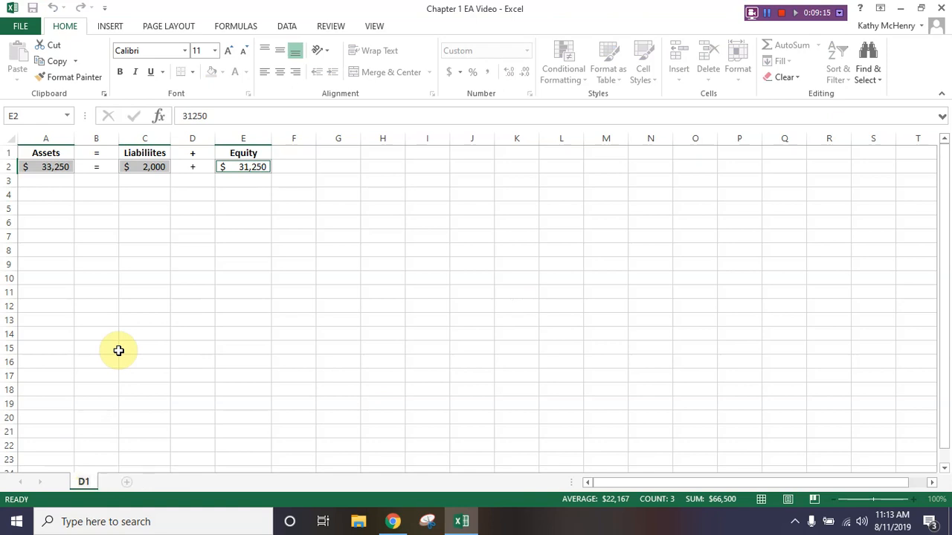
pyautogui.press('Return')
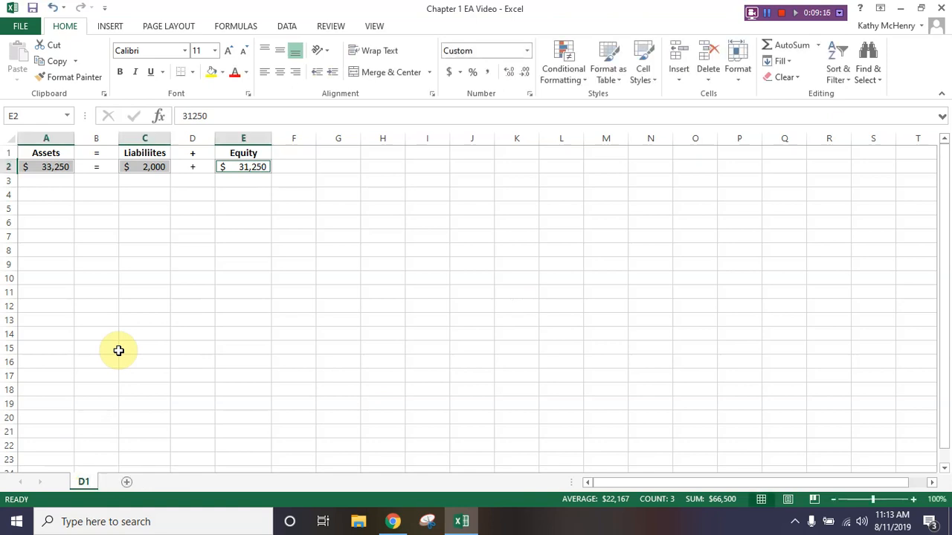
# - Add a new worksheet after D1 and name it "D2"
pyautogui.click(126, 484)
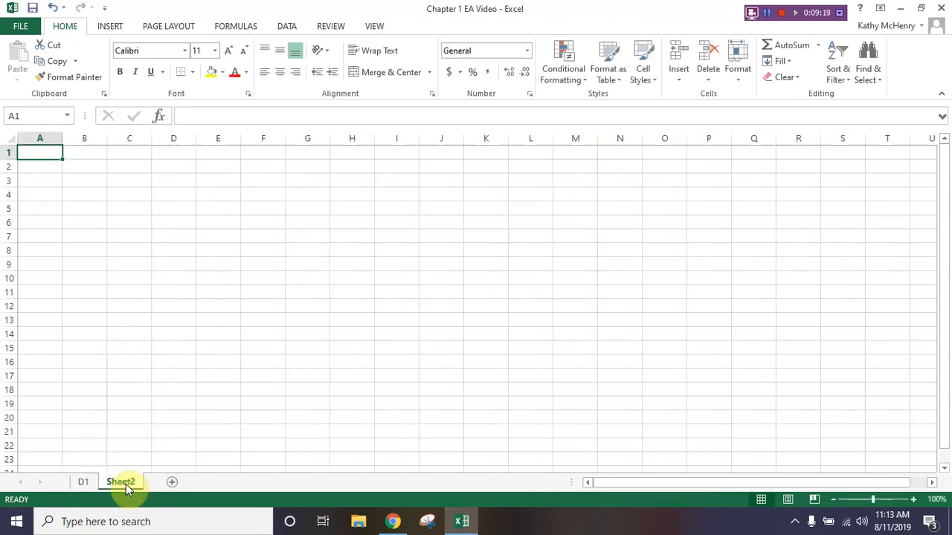
pyautogui.rightClick(126, 484)
pyautogui.click(153, 356)
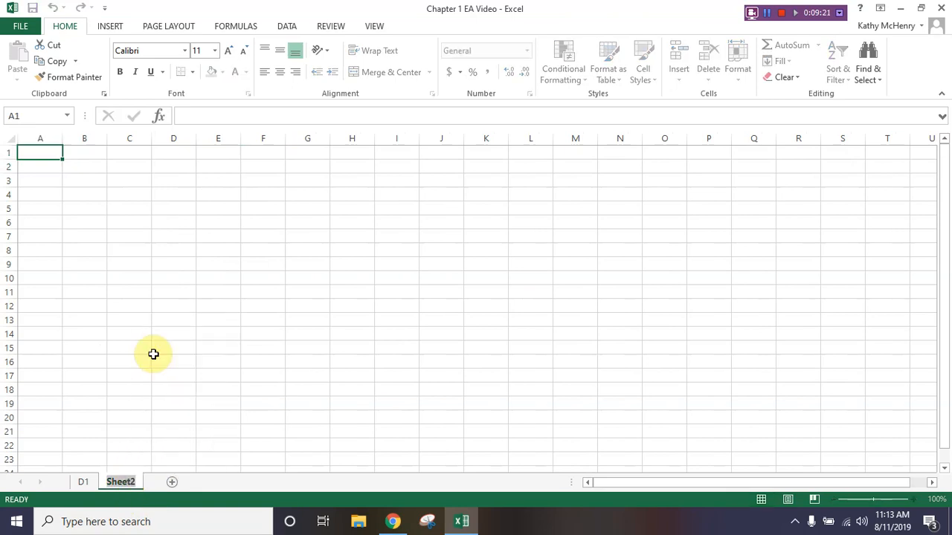
pyautogui.write('D2')
pyautogui.press('Return')
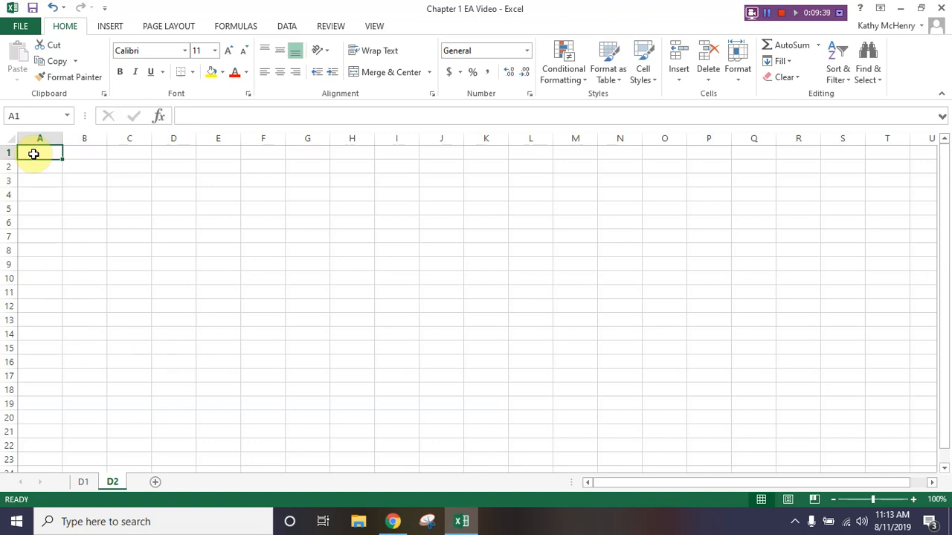
# - Enter the date 4/1/16 in cell A1 of sheet D2
pyautogui.write('4/')
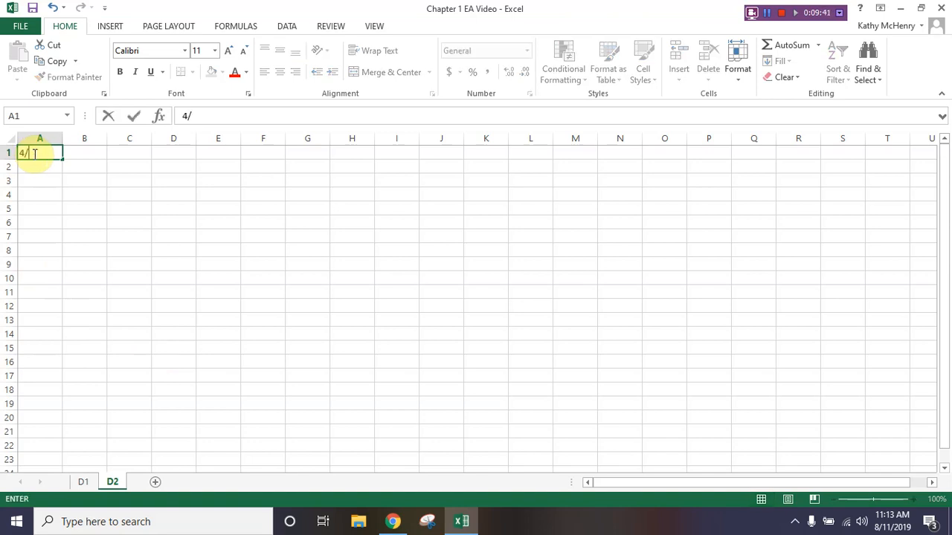
pyautogui.write('1/16')
pyautogui.press('Tab')
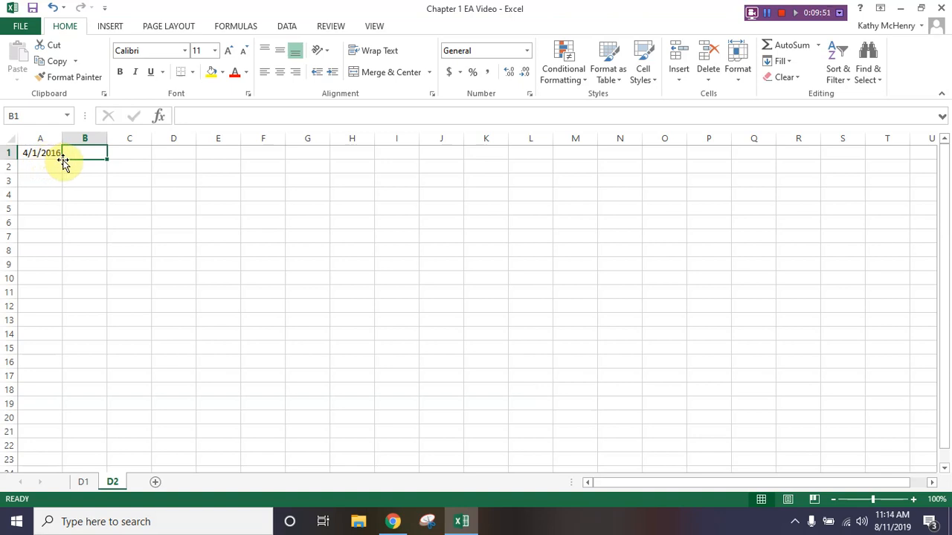
# - Examine the number formats available for the date in cell A1, including Short Date and Long Date
pyautogui.click(45, 152)
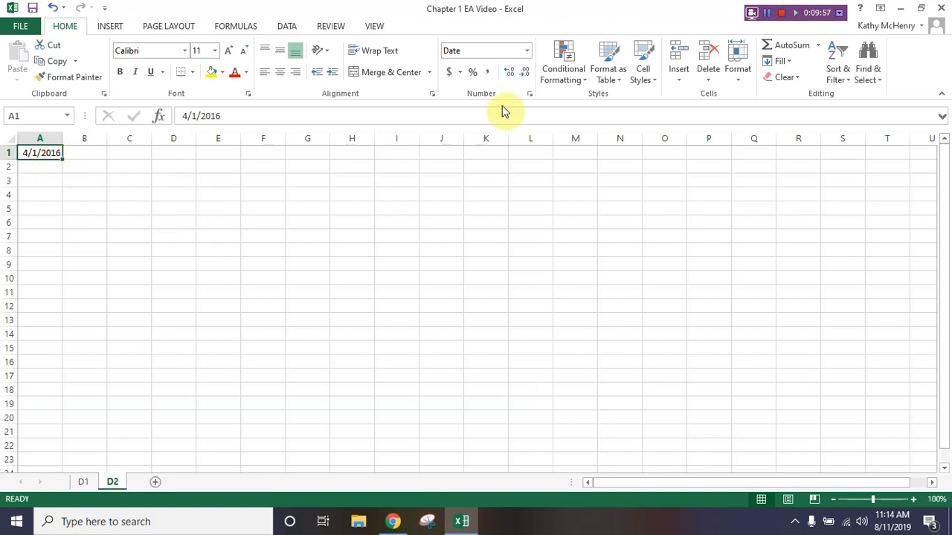
pyautogui.click(528, 51)
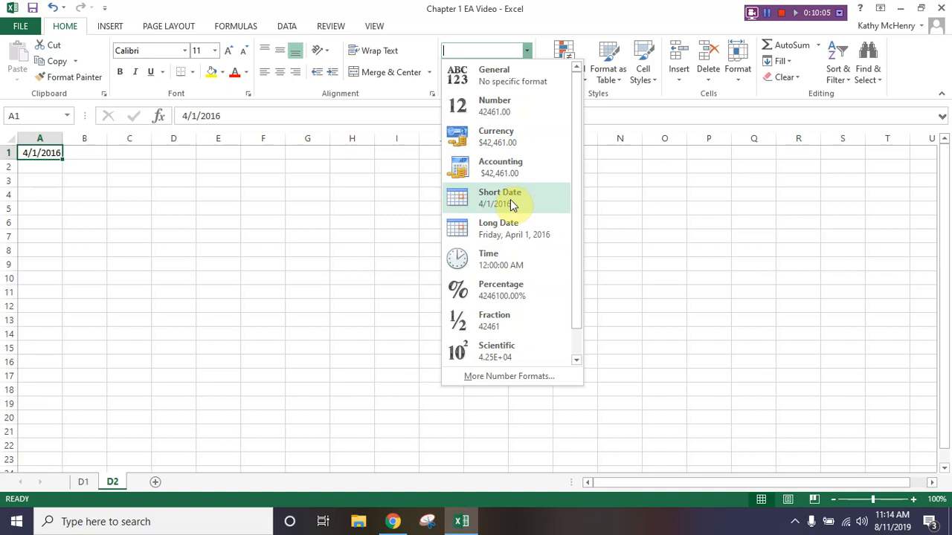
pyautogui.scroll(-1, 513, 297)
pyautogui.scroll(1, 513, 297)
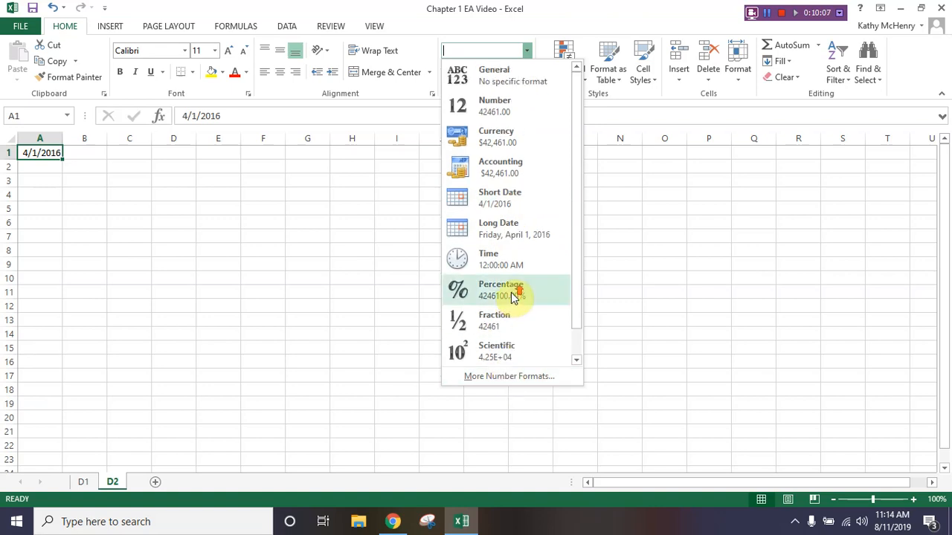
pyautogui.click(96, 154)
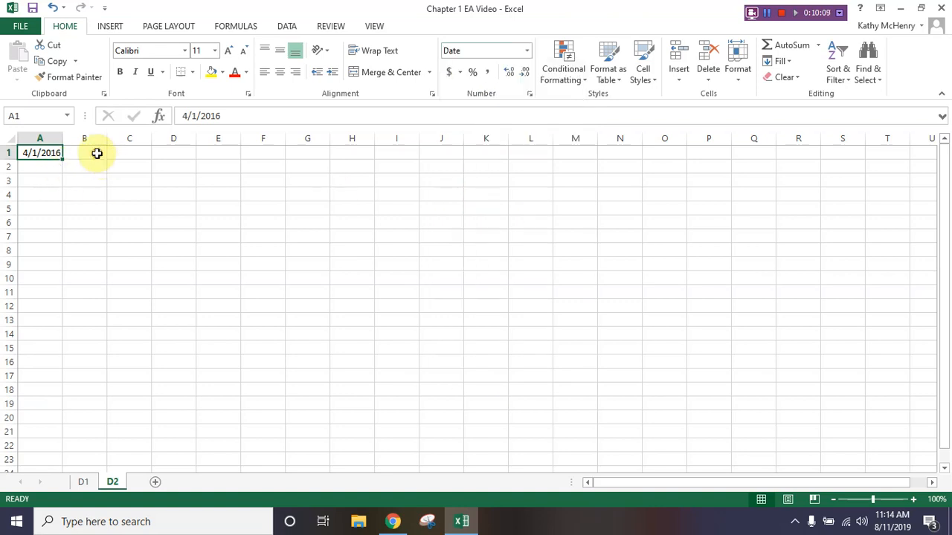
# - Enter the account title "Cash" in cell C1
pyautogui.click(96, 154)
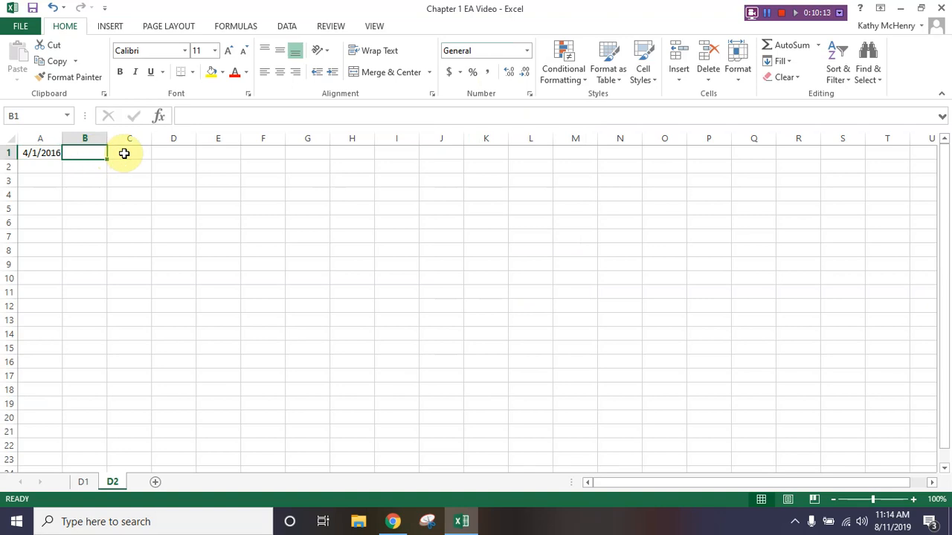
pyautogui.click(124, 154)
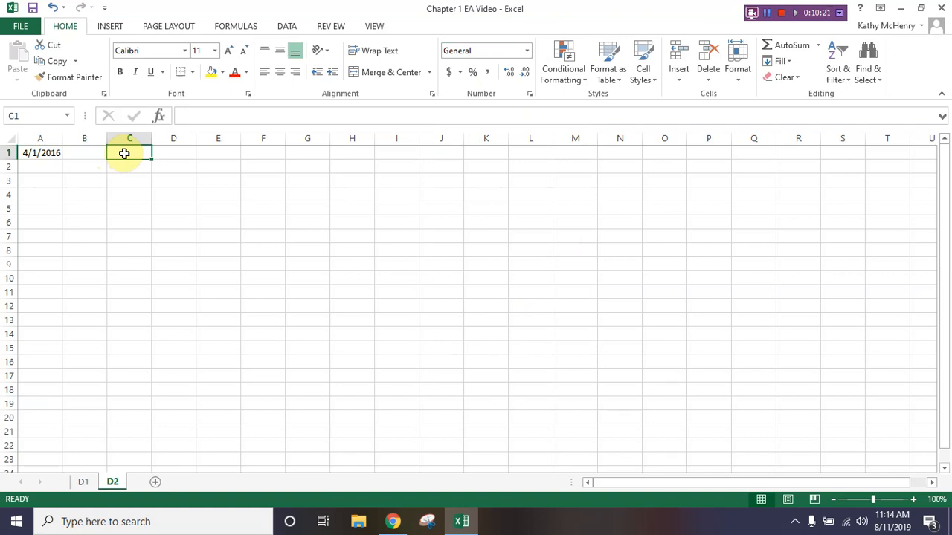
pyautogui.write('Cash')
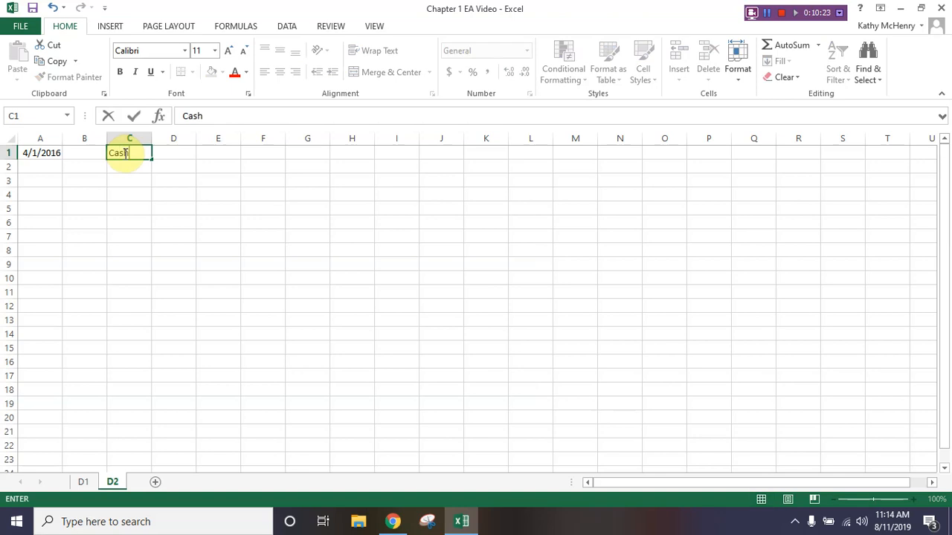
pyautogui.press('Return')
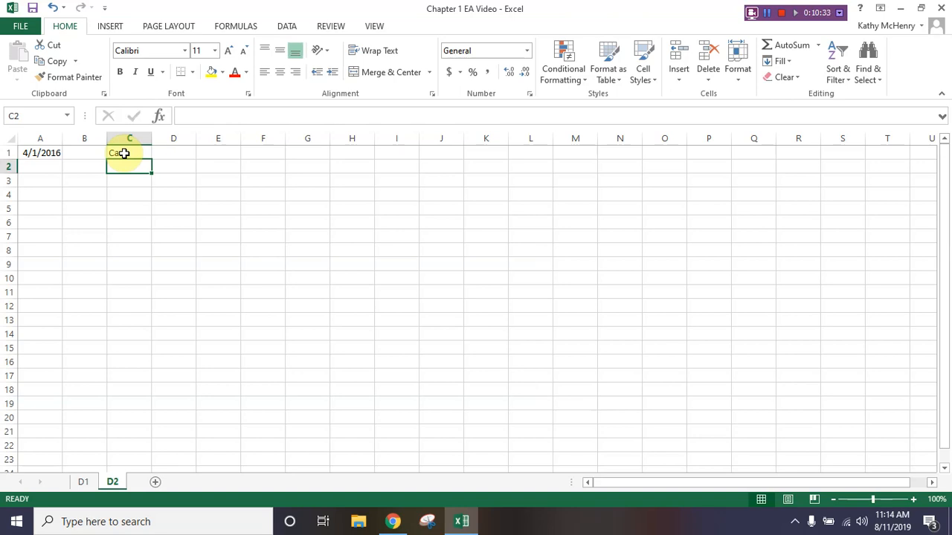
# - Move the "Cash" entry from cell C1 to cell B1 by cutting and pasting it
pyautogui.click(125, 153)
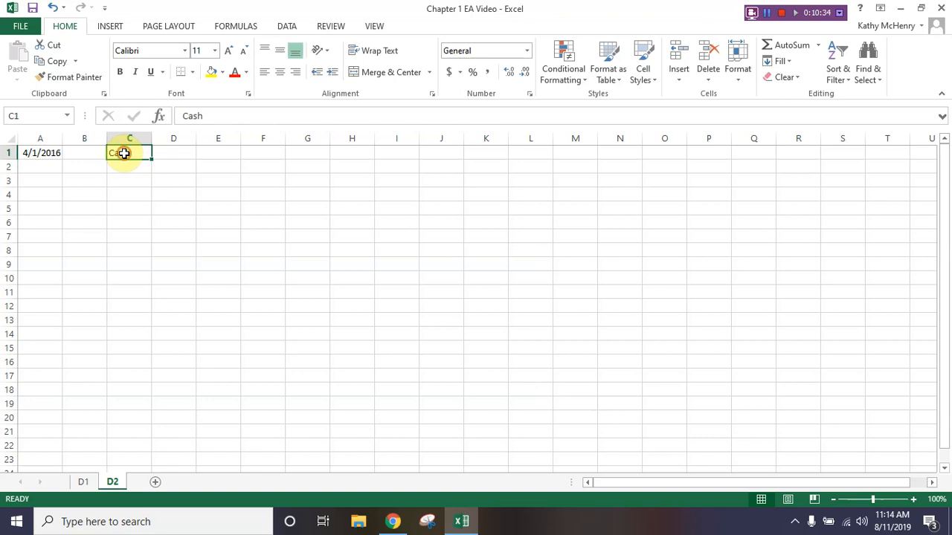
pyautogui.click(54, 48)
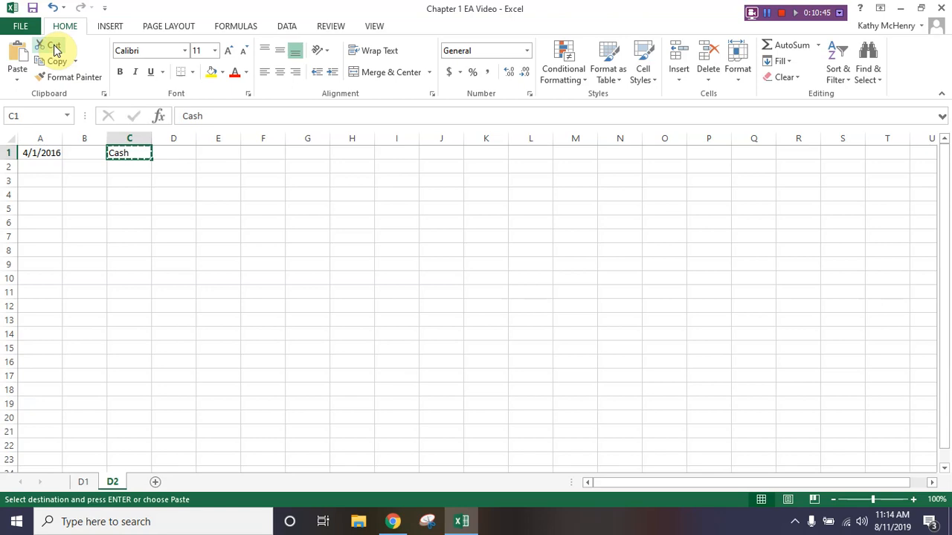
pyautogui.click(81, 153)
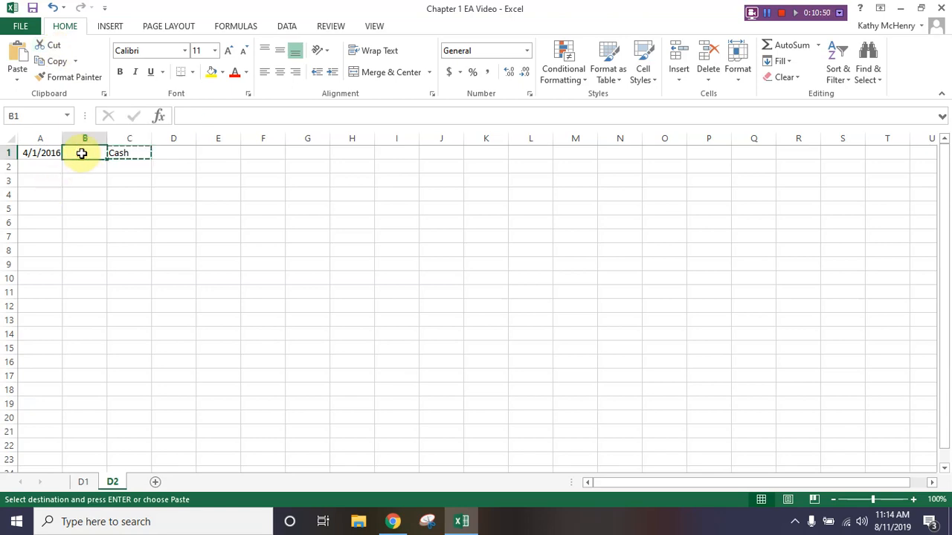
pyautogui.click(20, 79)
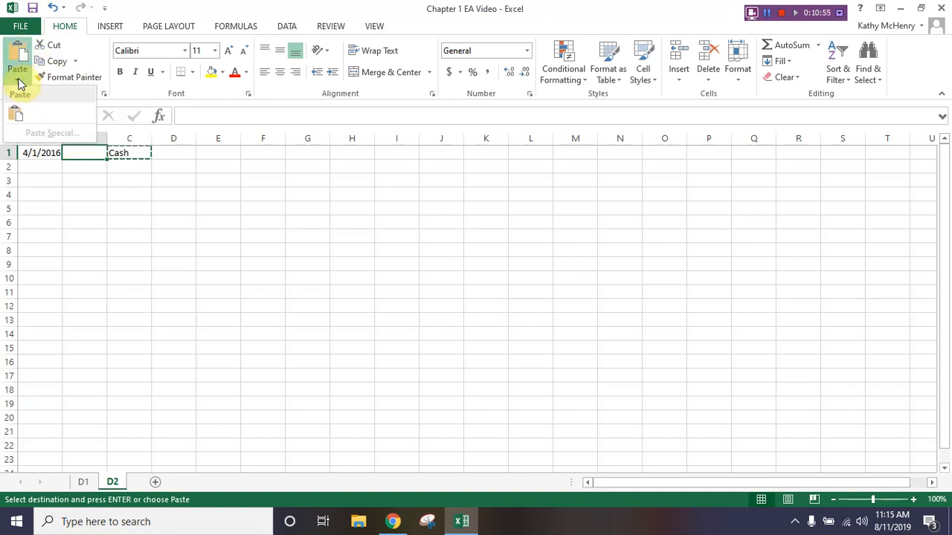
pyautogui.click(15, 114)
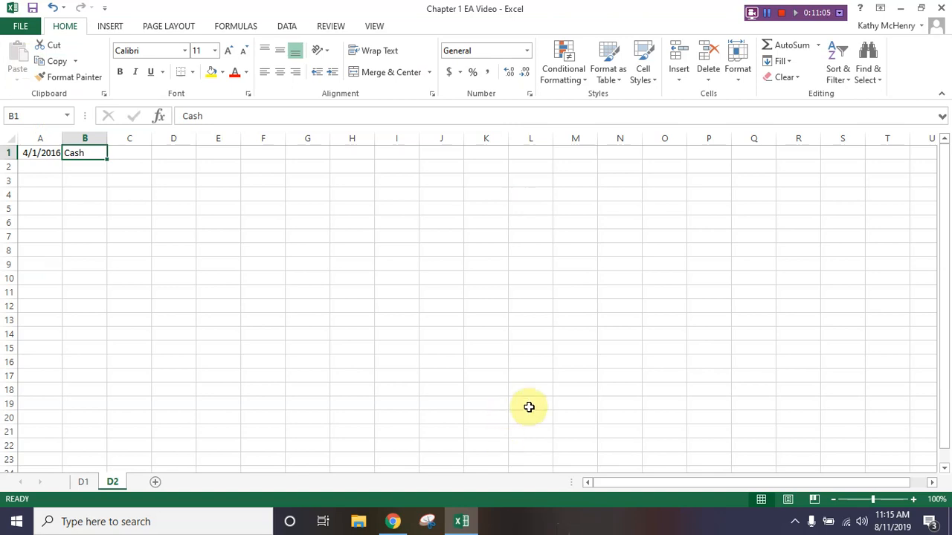
# - Enter the debit amount 30,000 in cell D1
pyautogui.click(172, 153)
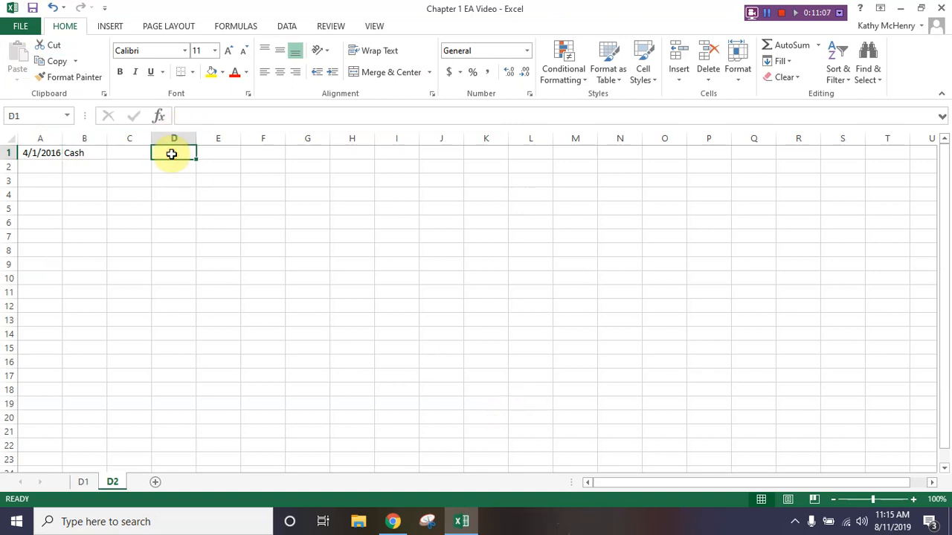
pyautogui.write('30,000')
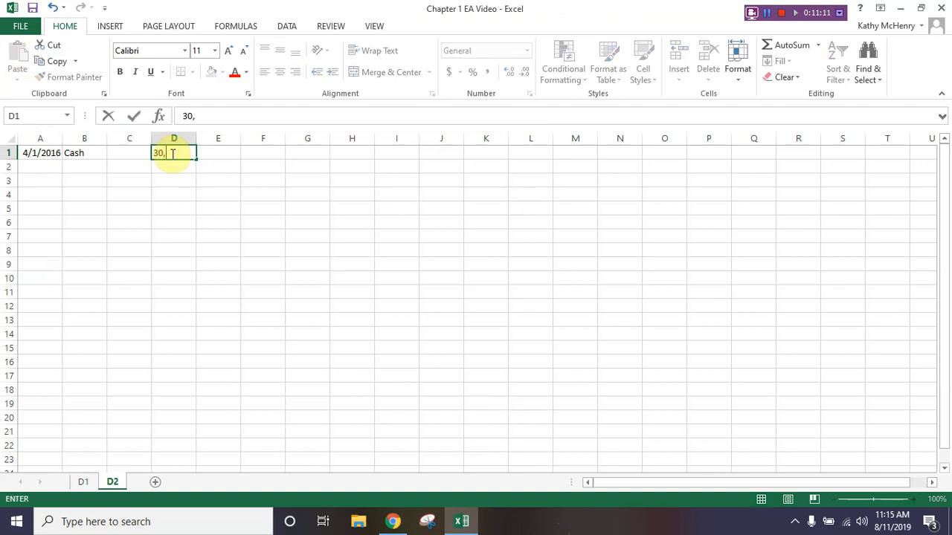
pyautogui.press('Return')
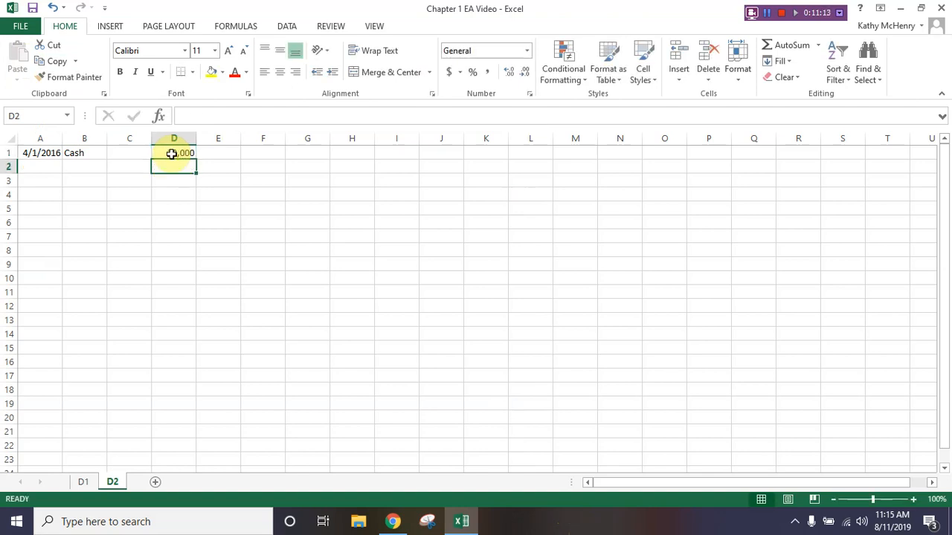
# - Enter the owner's full name followed by ", Capital" as the credit account title in cell C2
pyautogui.click(128, 168)
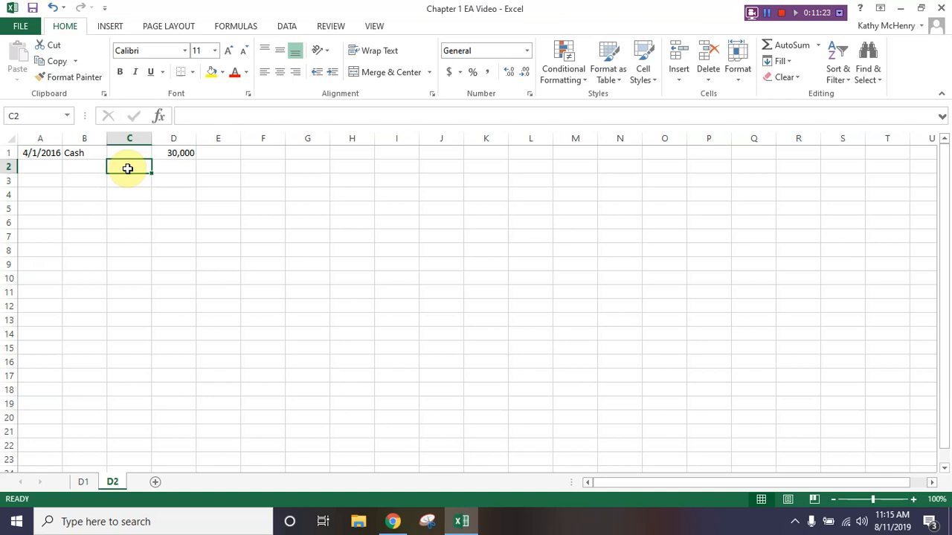
pyautogui.write('Harold came')
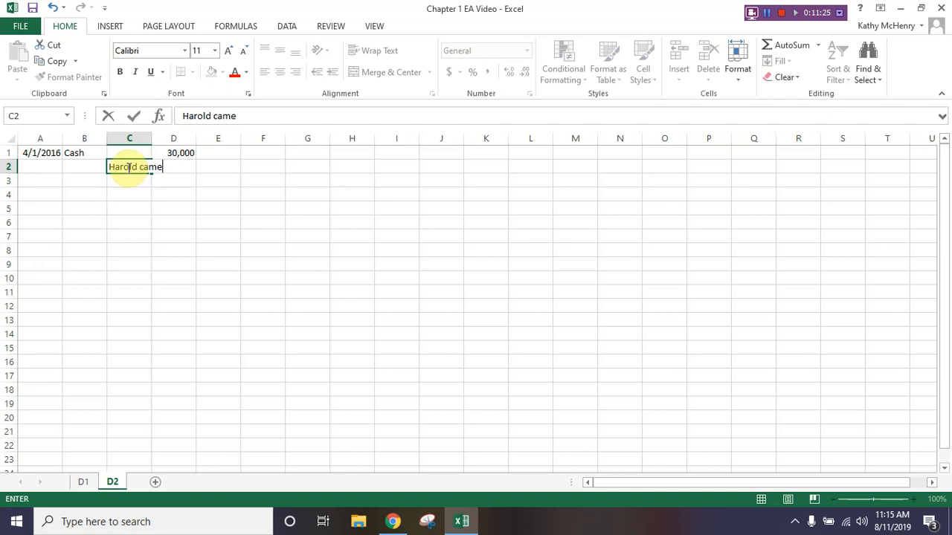
pyautogui.write('r')
pyautogui.press('BackSpace')
pyautogui.press('BackSpace')
pyautogui.press('BackSpace')
pyautogui.press('BackSpace')
pyautogui.press('BackSpace')
pyautogui.write('Cameron, Capital')
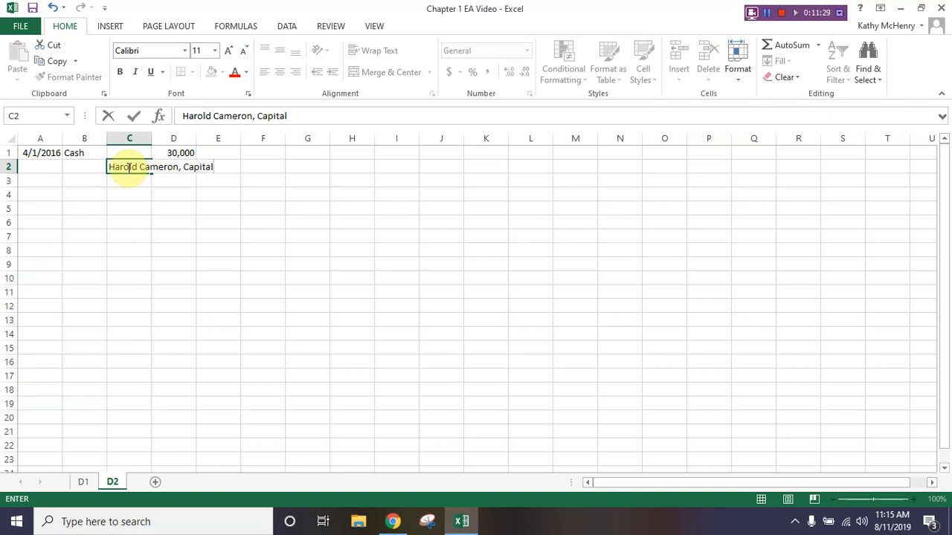
pyautogui.press('Return')
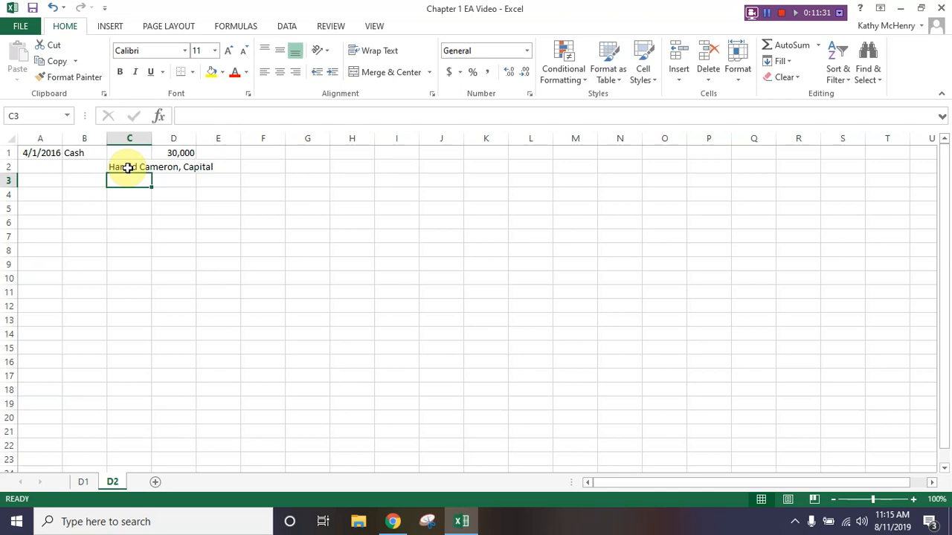
# - Copy the amount in cell D1 to cell E2 as the credit amount
pyautogui.press('Up')
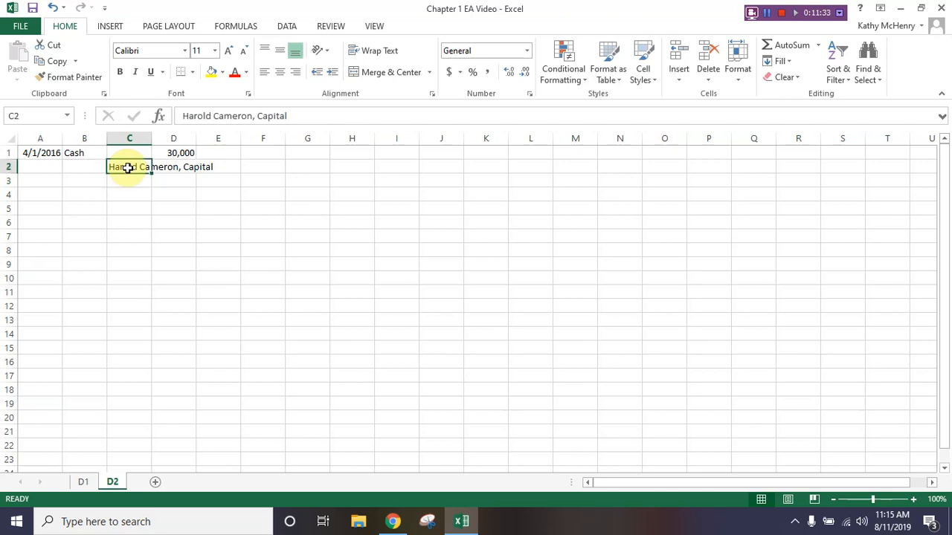
pyautogui.press('Up')
pyautogui.press('Right')
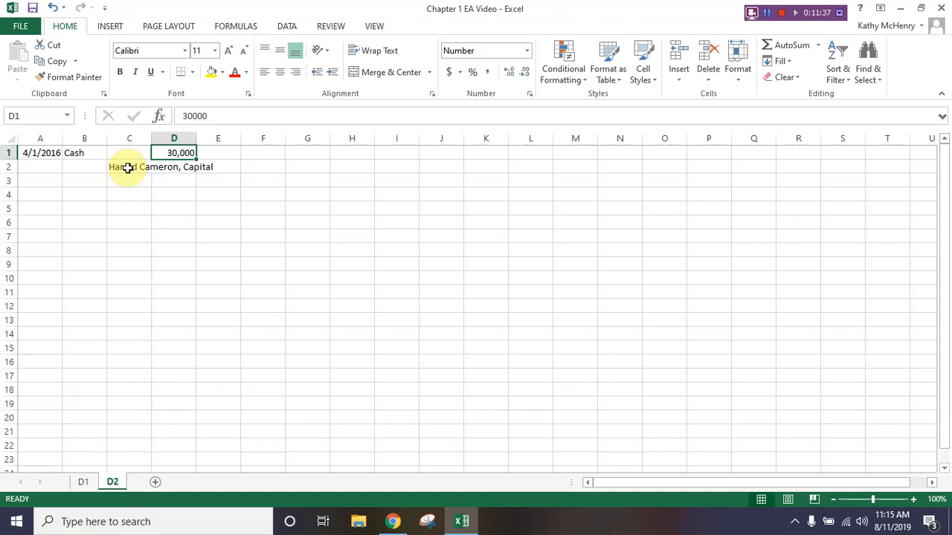
pyautogui.hotkey('ctrl', 'c')
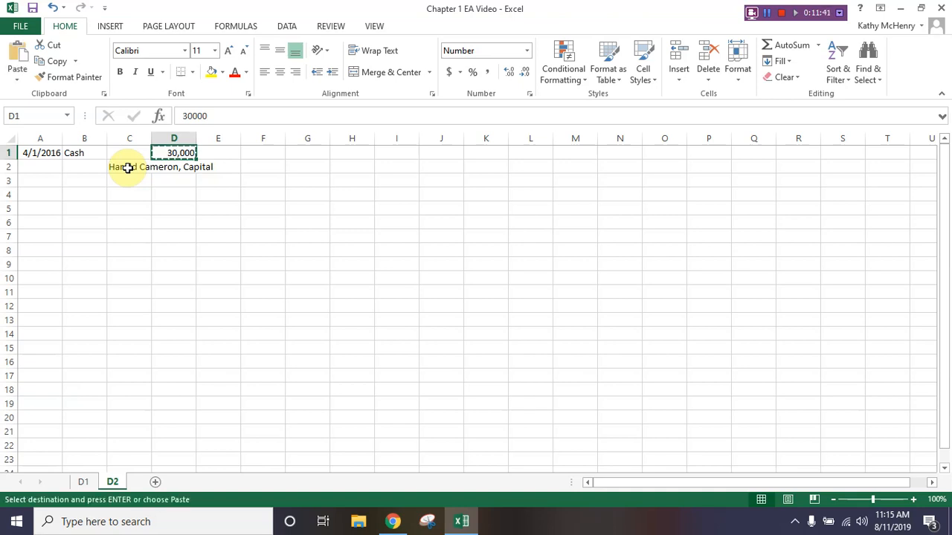
pyautogui.press('Down')
pyautogui.press('Right')
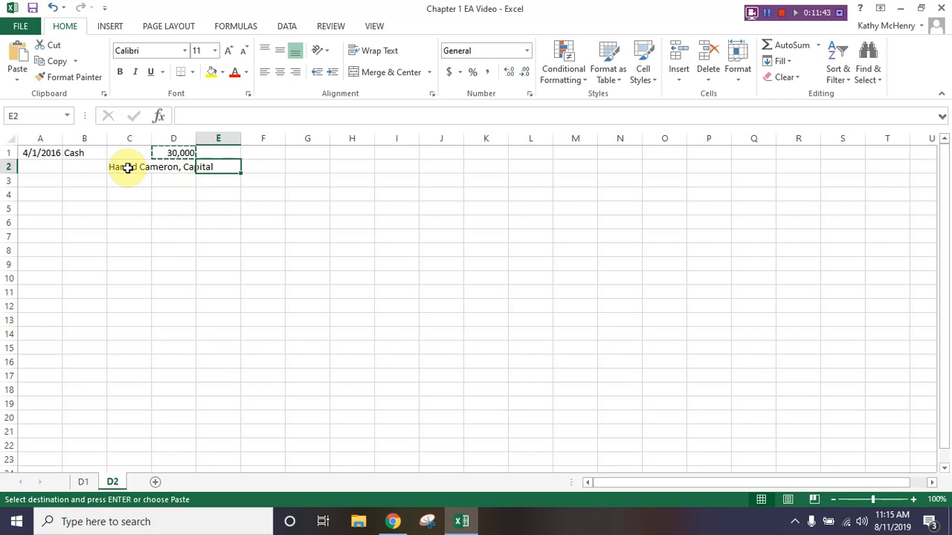
pyautogui.hotkey('ctrl', 'v')
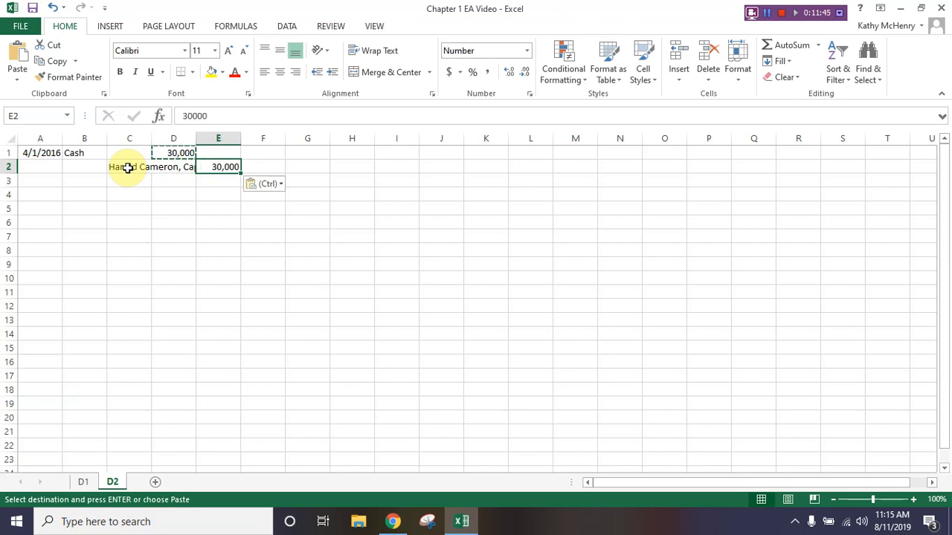
pyautogui.press('Escape')
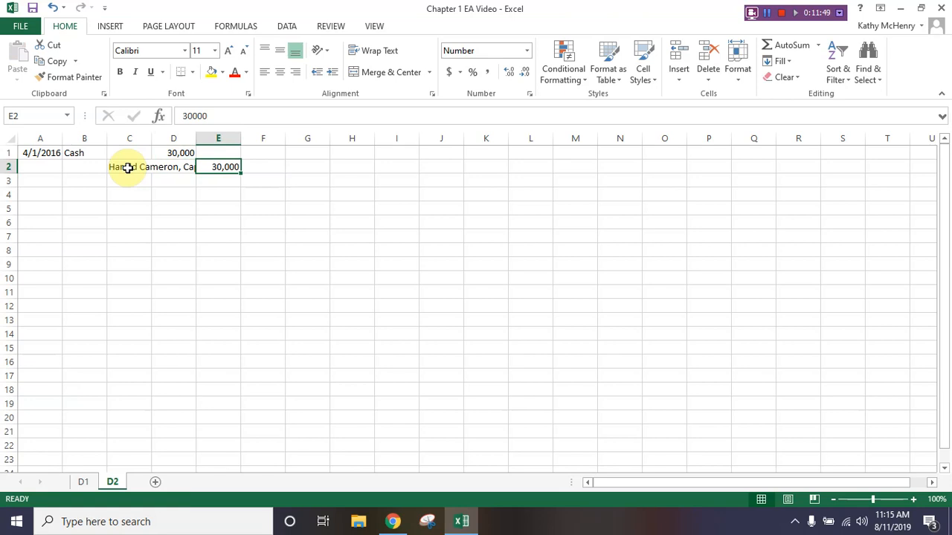
# - Enter the journal entry description "Investment By Owner" in cell B3
pyautogui.press('Left')
pyautogui.press('Left')
pyautogui.press('Left')
pyautogui.press('Down')
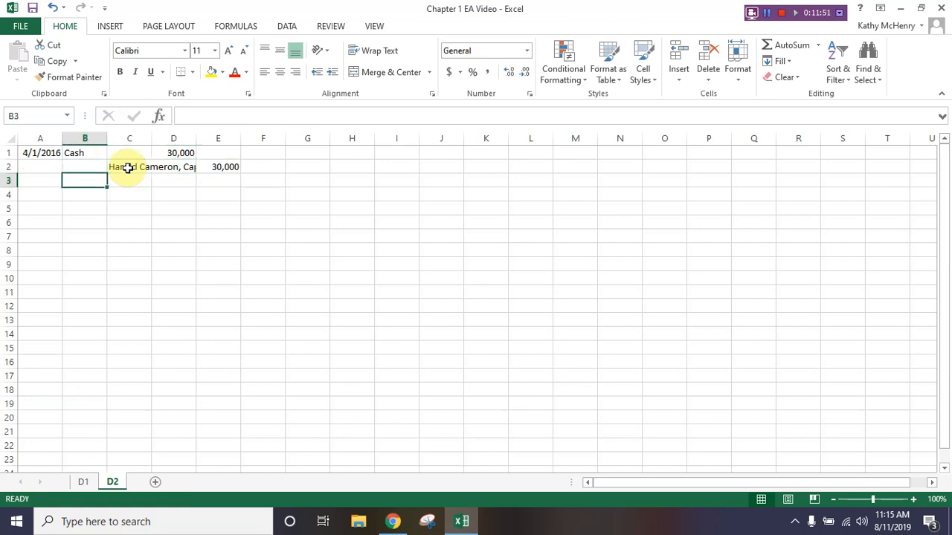
pyautogui.write('Investme')
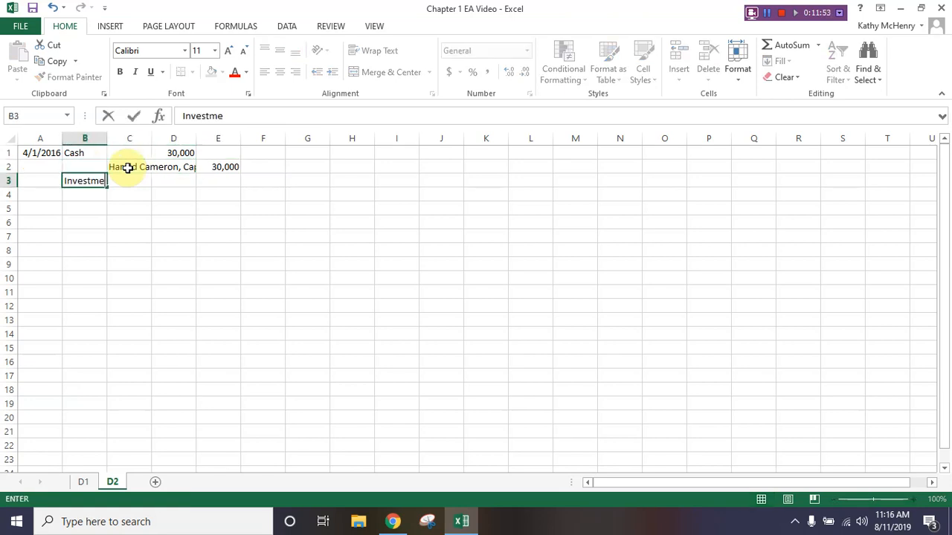
pyautogui.write('nt By Owner')
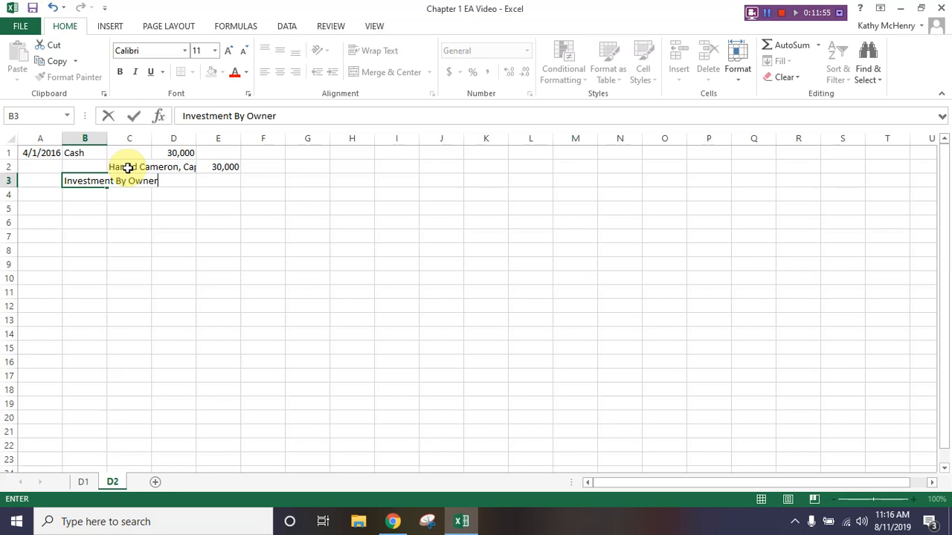
pyautogui.press('Return')
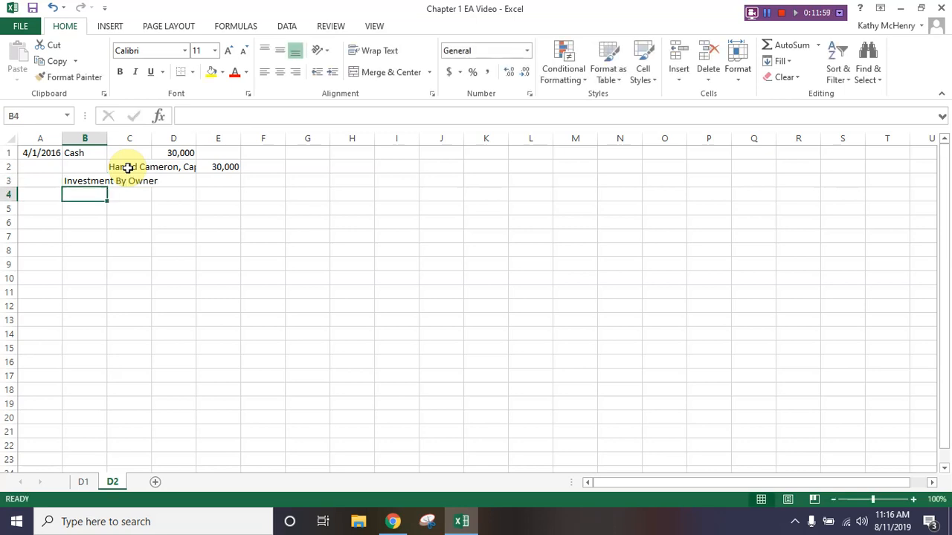
# - Set the width of column B to 3
pyautogui.click(85, 138)
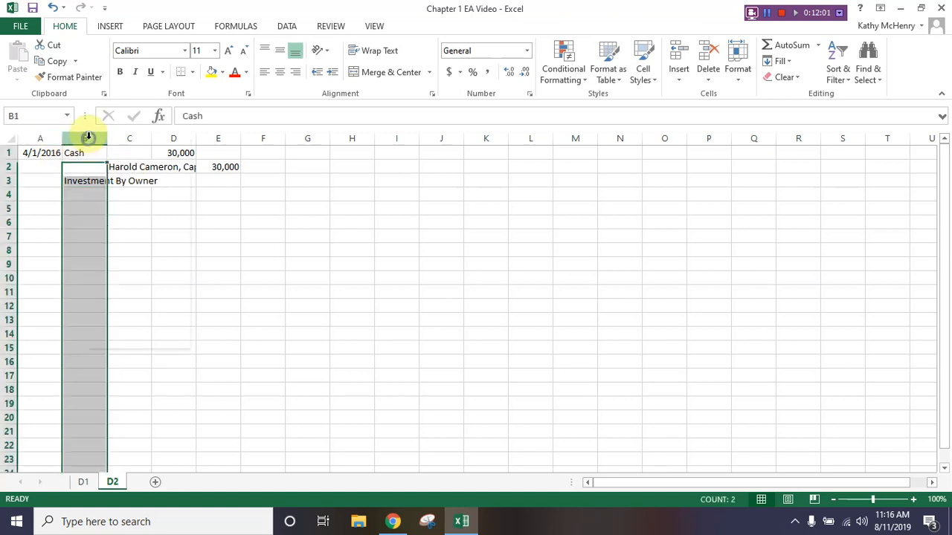
pyautogui.rightClick(87, 140)
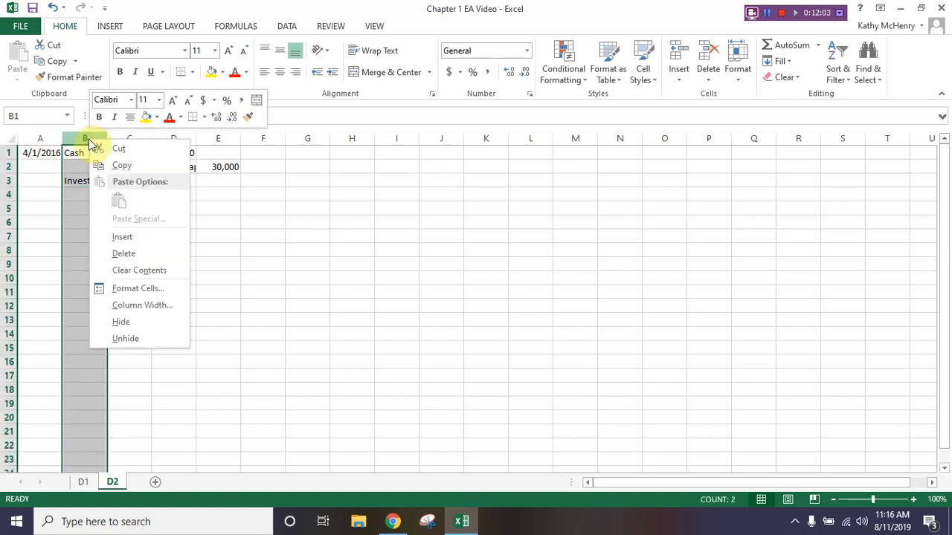
pyautogui.click(136, 306)
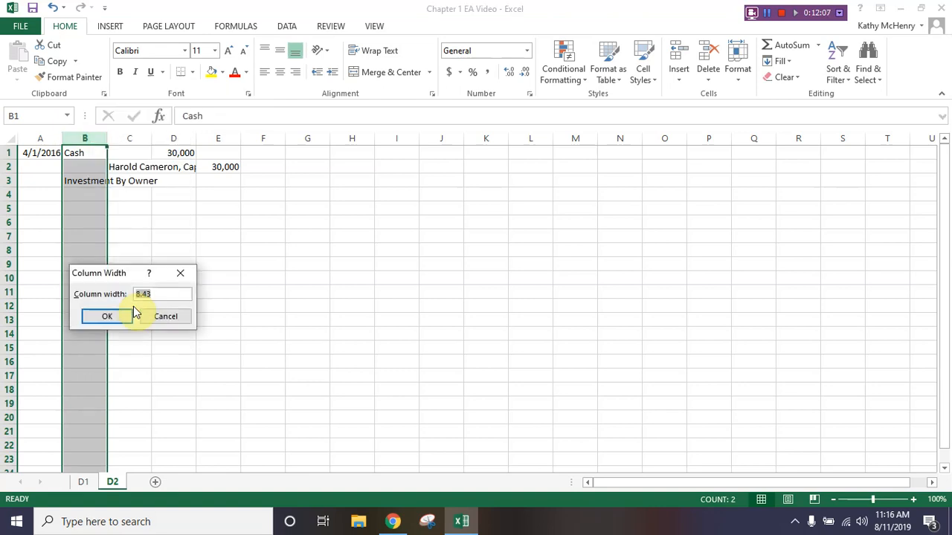
pyautogui.write('3')
pyautogui.click(121, 316)
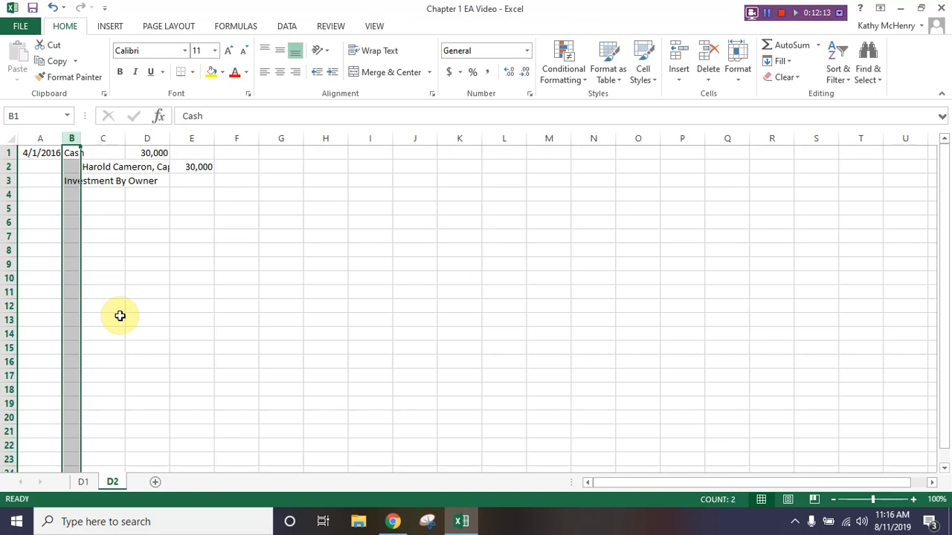
# - Set the width of column C to 27 so the full credit account title fits
pyautogui.rightClick(103, 138)
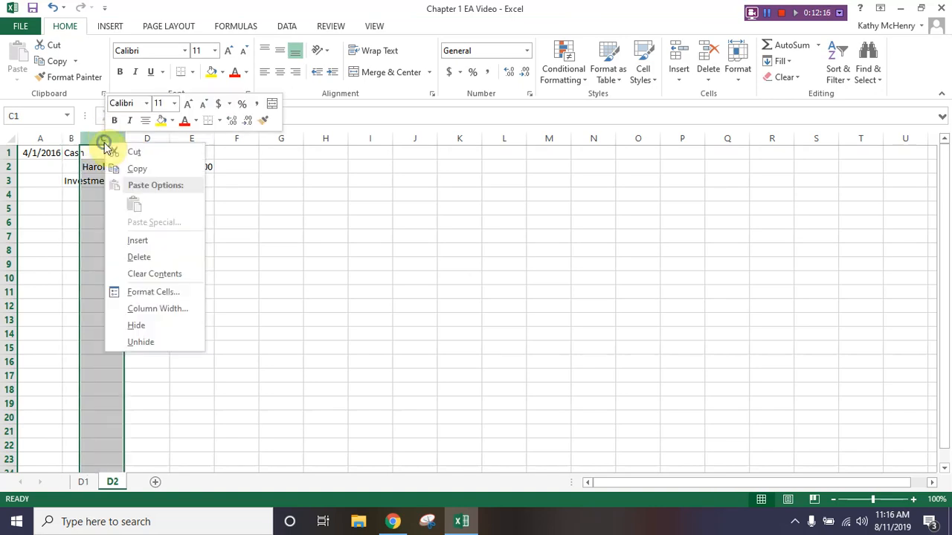
pyautogui.click(135, 310)
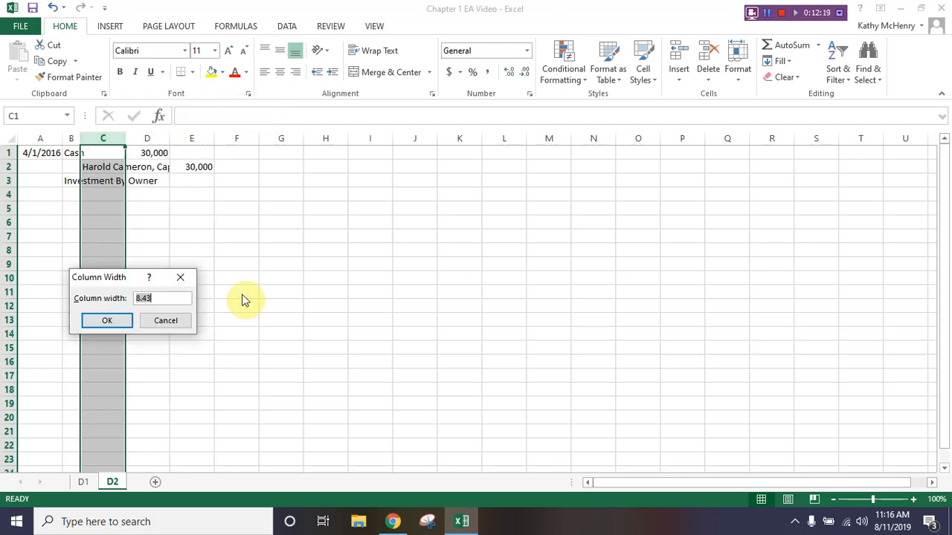
pyautogui.write('27')
pyautogui.press('Return')
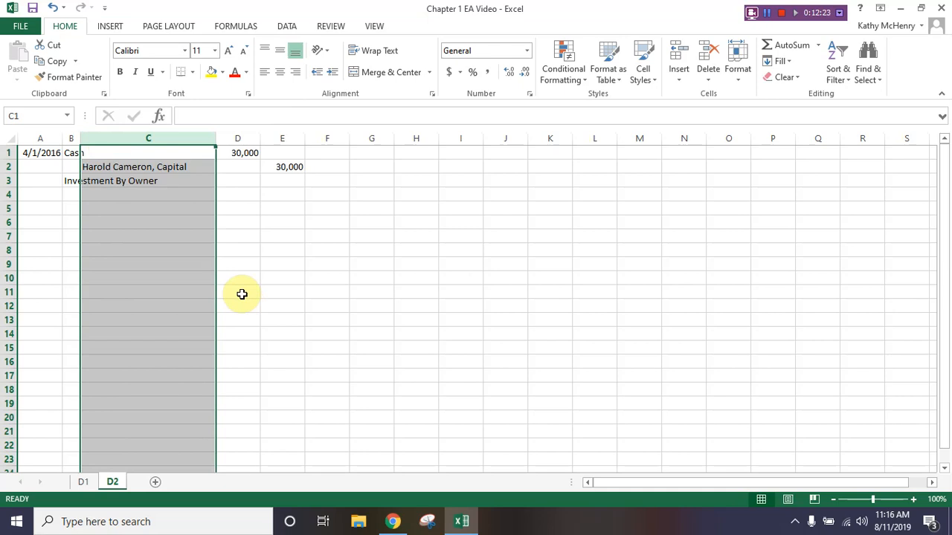
pyautogui.click(297, 264)
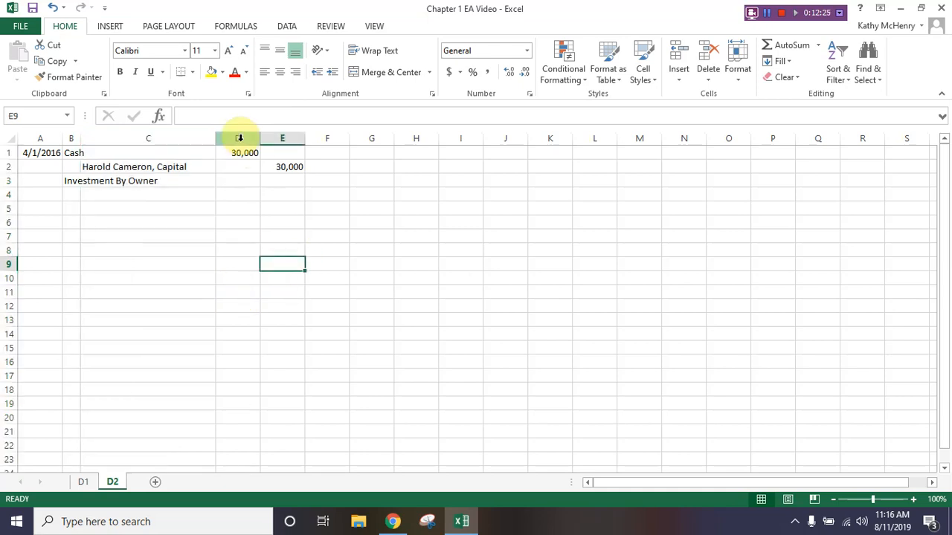
pyautogui.click(147, 247)
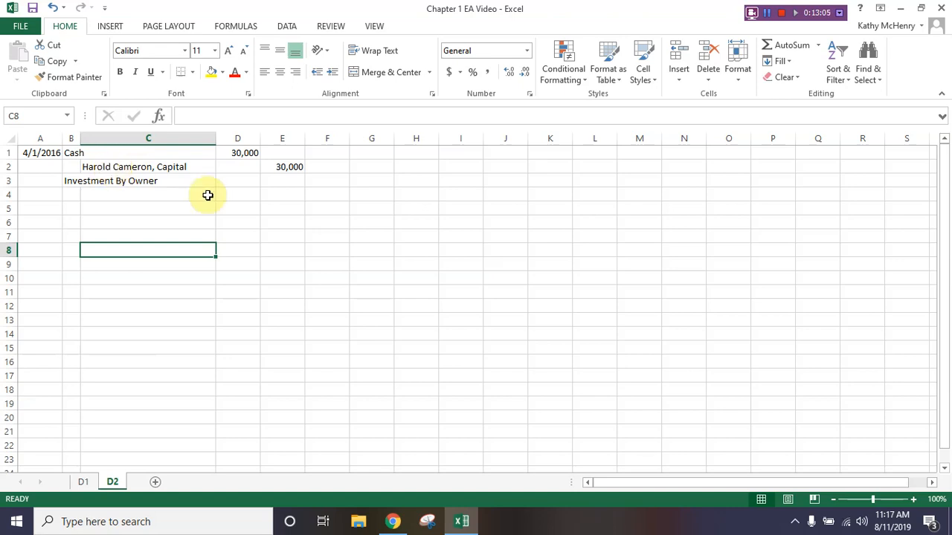
# - Copy the journal entry in A1:E3 and paste it at cell G1
pyautogui.moveTo(36, 155); pyautogui.dragTo(285, 188)
pyautogui.rightClick(283, 186)
pyautogui.click(310, 212)
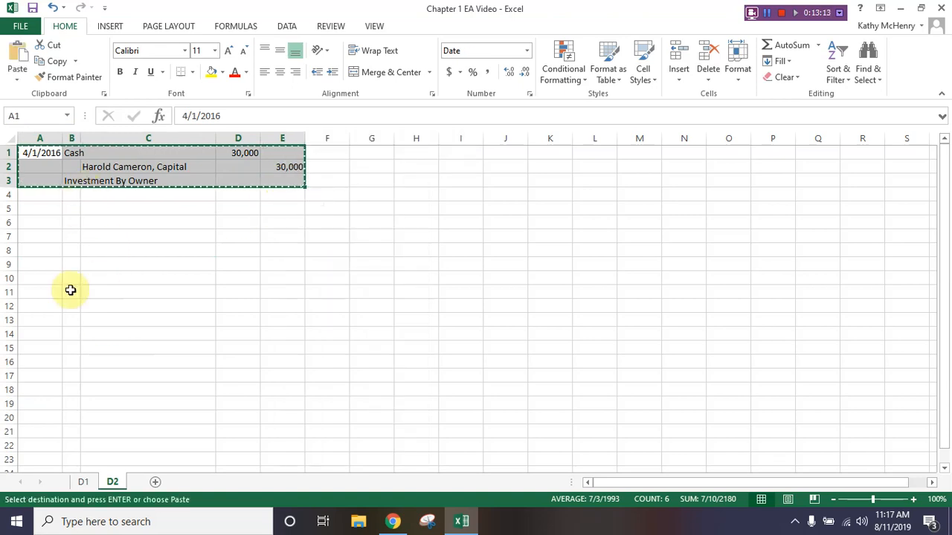
pyautogui.rightClick(379, 151)
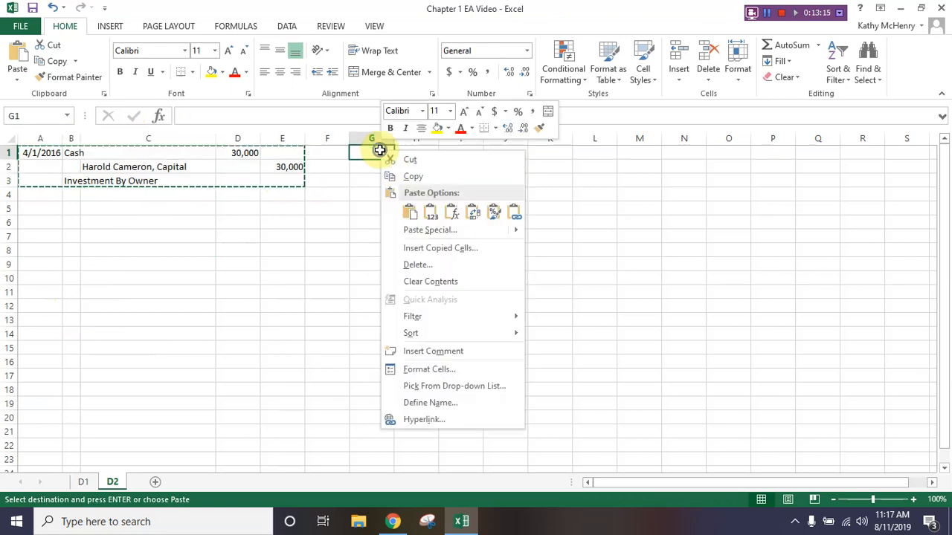
pyautogui.click(409, 212)
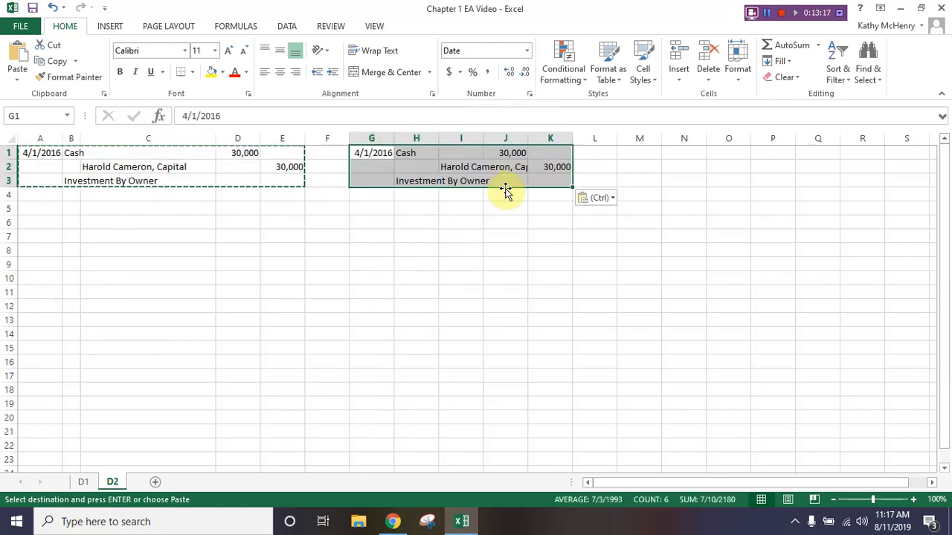
# - In the copied entry, move the credit account title to cell H2 and shift both amounts one column left into I1:J2
pyautogui.click(463, 168)
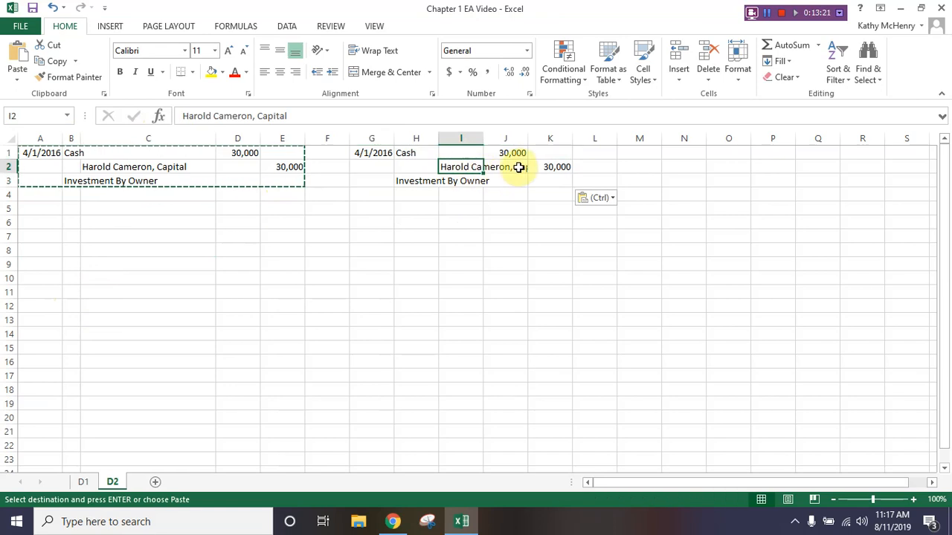
pyautogui.moveTo(460, 162); pyautogui.dragTo(420, 165)
pyautogui.moveTo(503, 151); pyautogui.dragTo(472, 149)
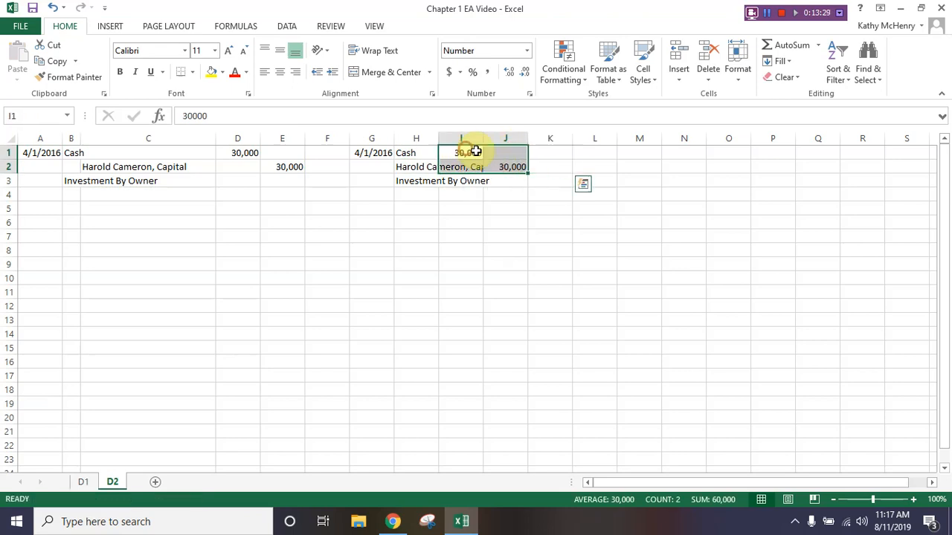
pyautogui.click(461, 232)
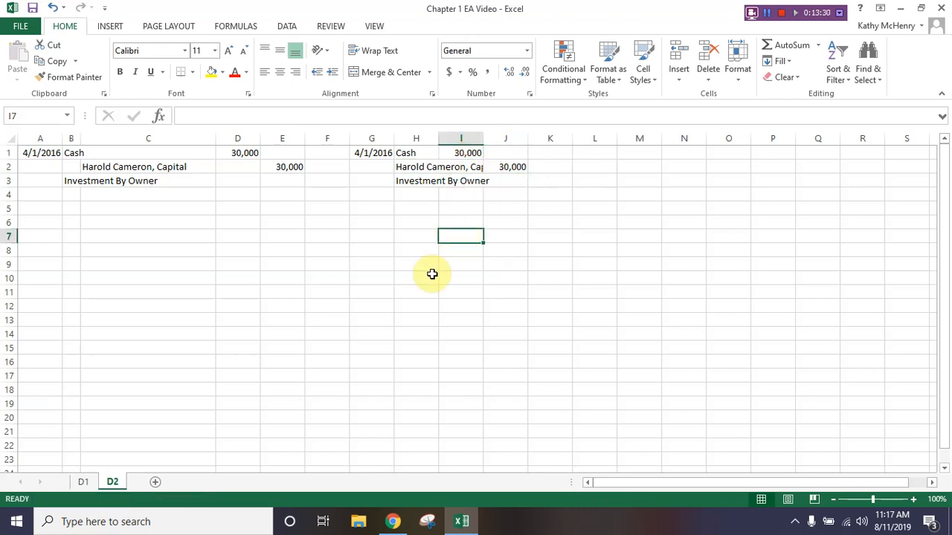
# - AutoFit column H to its contents and indent the credit account title in cell H2 by one level
pyautogui.doubleClick(439, 139)
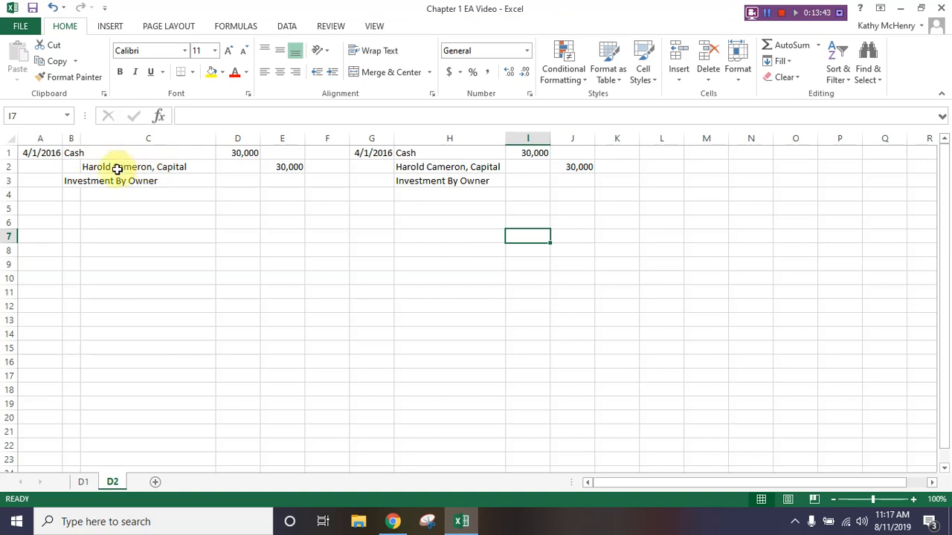
pyautogui.click(450, 170)
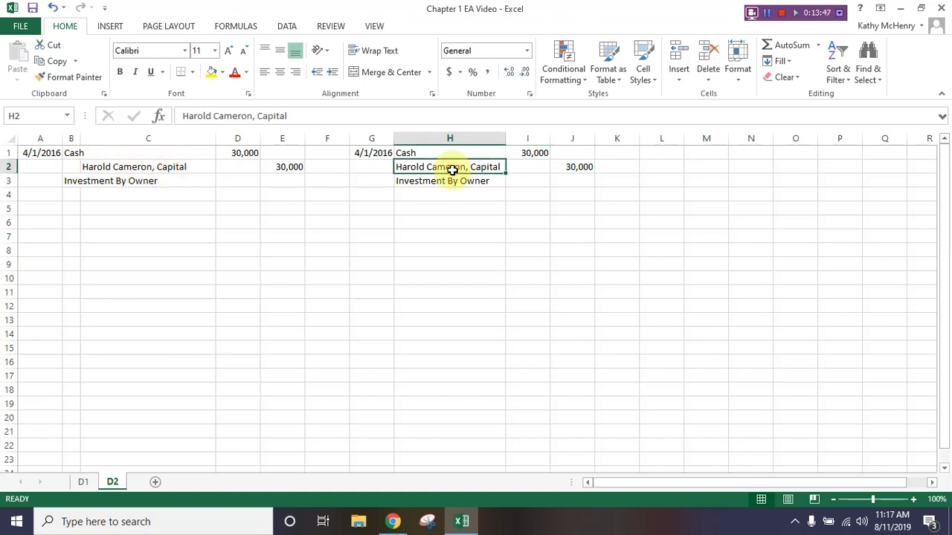
pyautogui.click(333, 77)
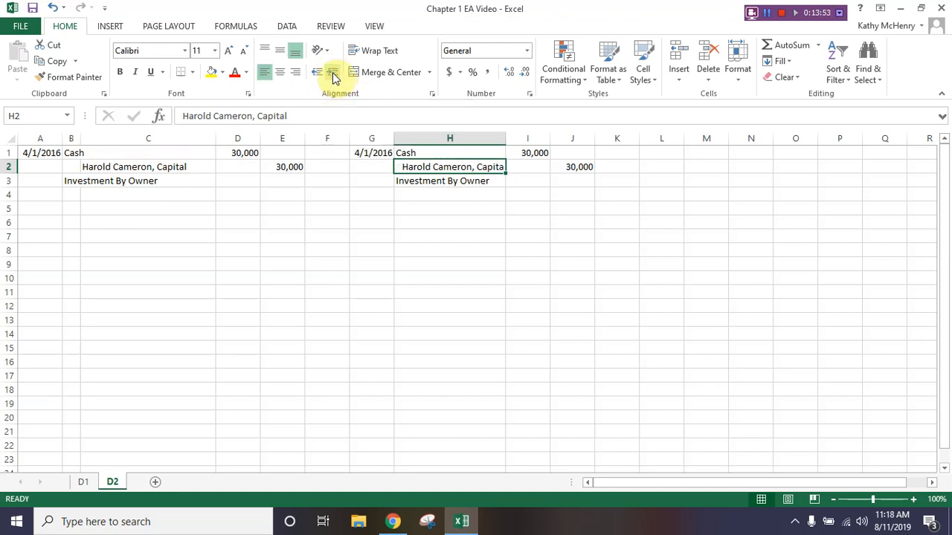
pyautogui.click(328, 223)
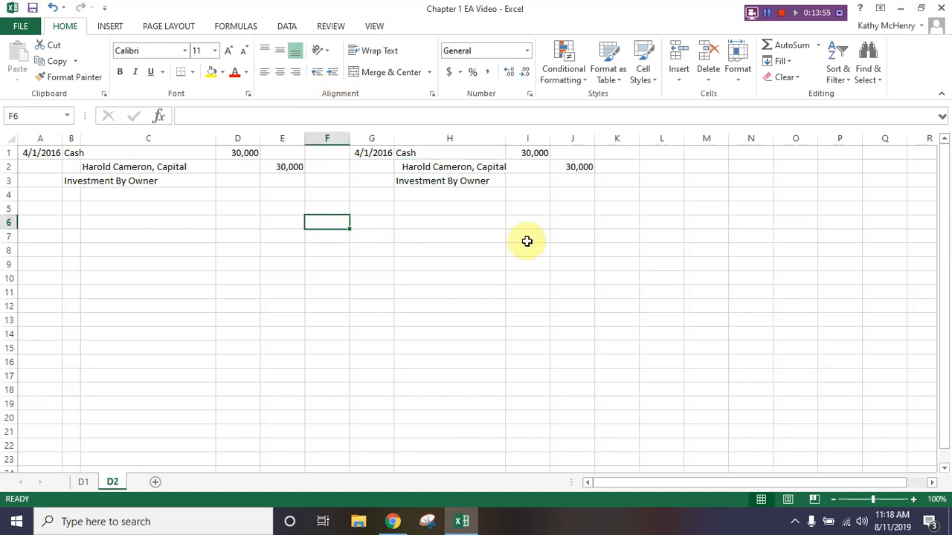
# - Indent the credit account title in cell H2 one more level and widen column H slightly to fit it
pyautogui.click(443, 167)
pyautogui.click(334, 73)
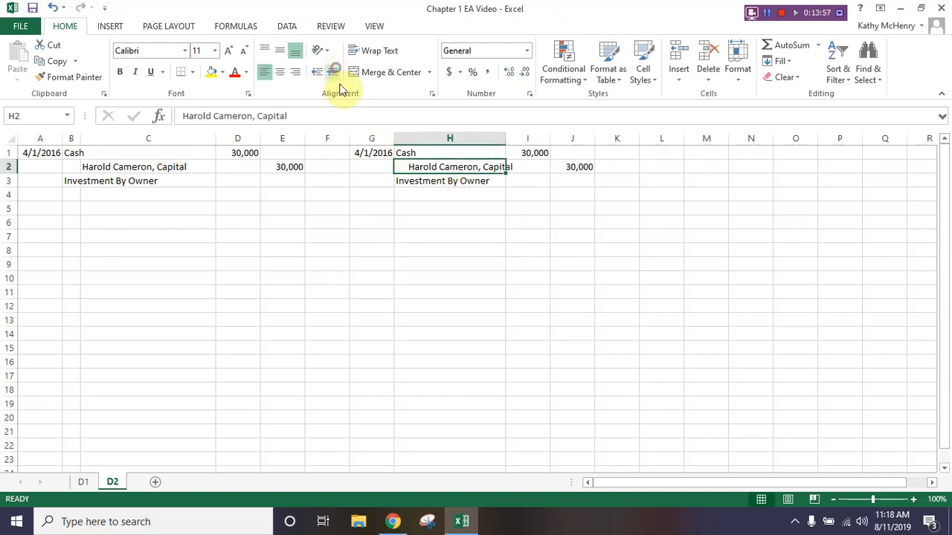
pyautogui.click(462, 211)
pyautogui.moveTo(504, 146); pyautogui.dragTo(518, 146)
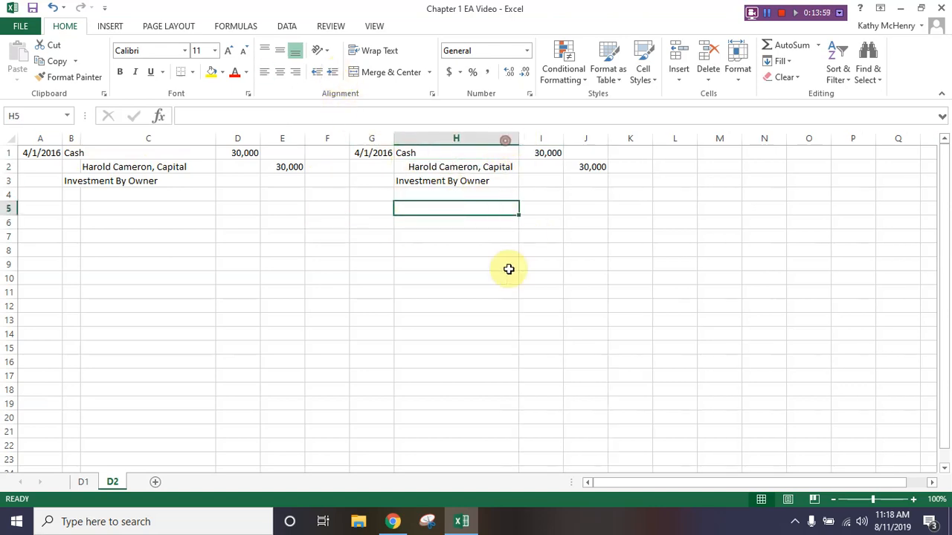
pyautogui.click(476, 277)
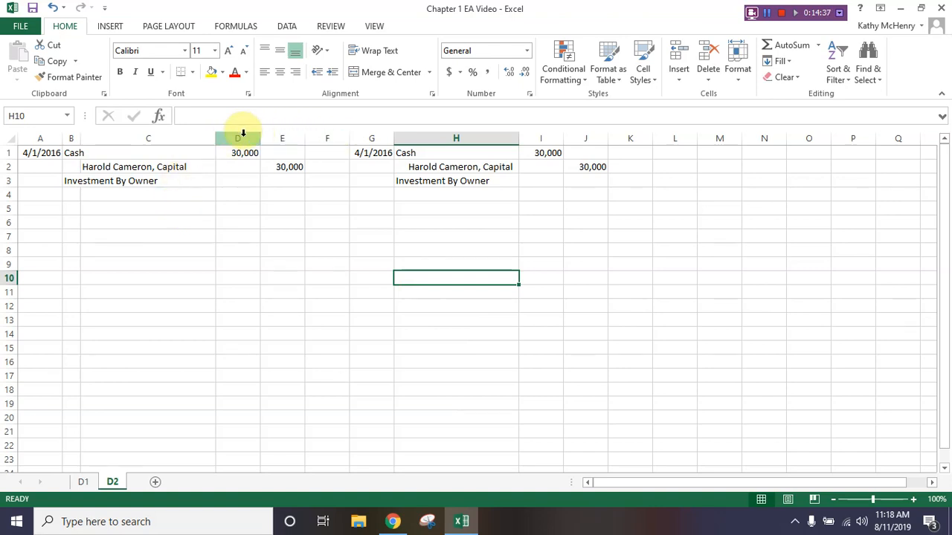
# - Set the width of the debit and credit columns D and E to 11
pyautogui.moveTo(240, 134); pyautogui.dragTo(281, 137)
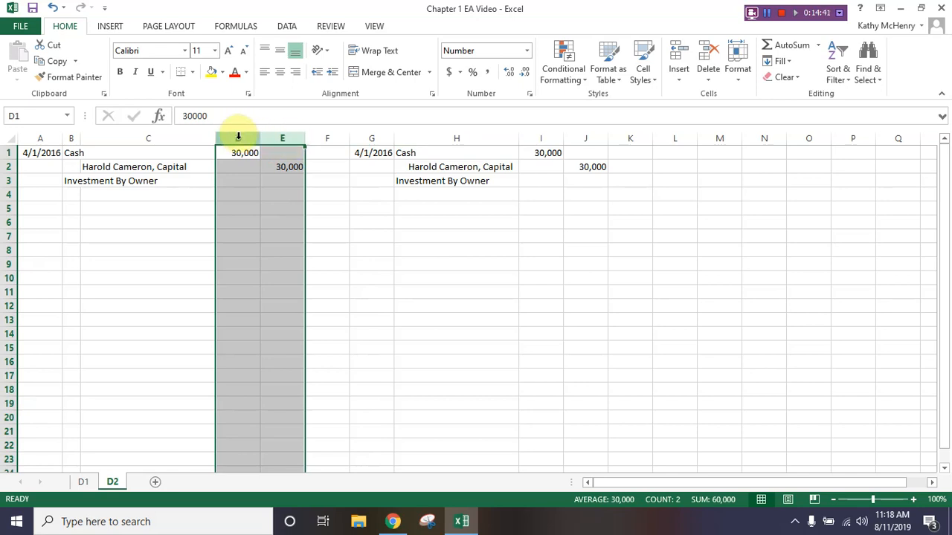
pyautogui.rightClick(286, 138)
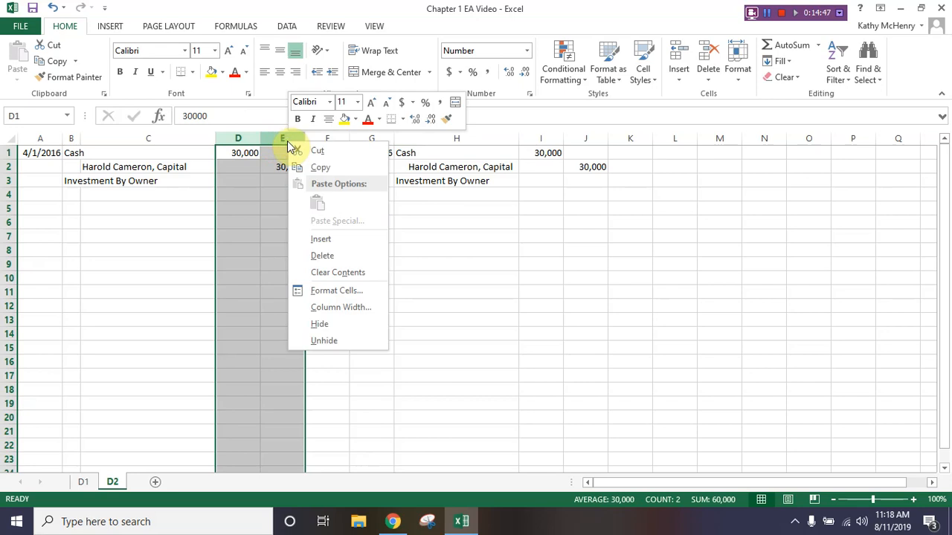
pyautogui.click(336, 308)
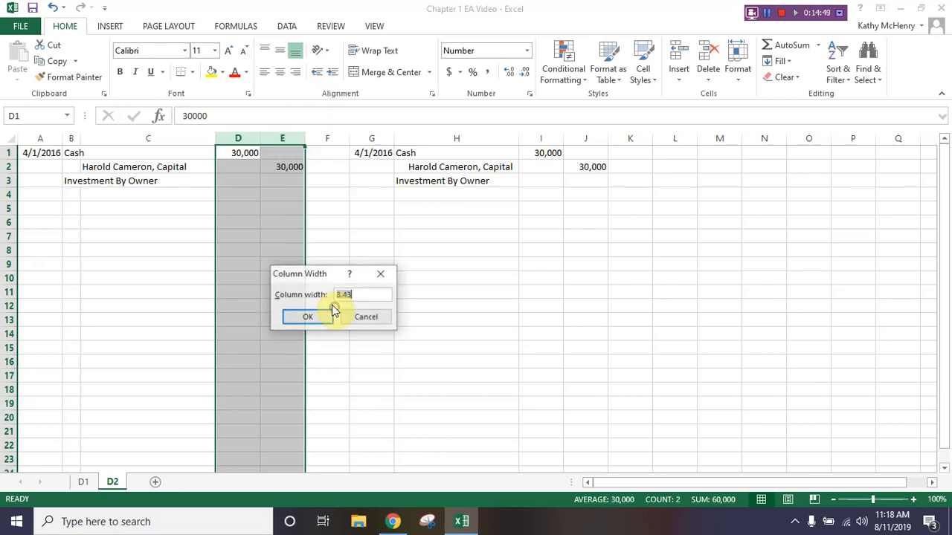
pyautogui.write('11')
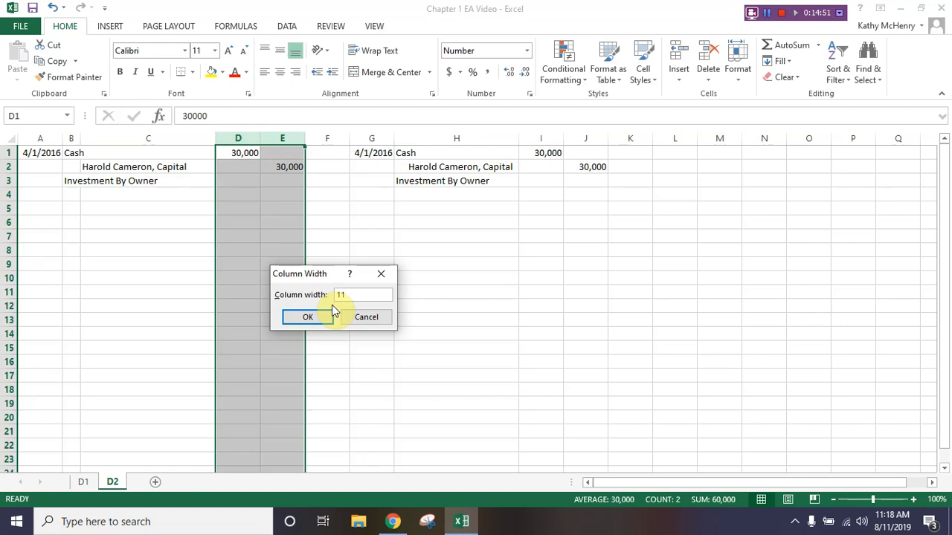
pyautogui.click(329, 315)
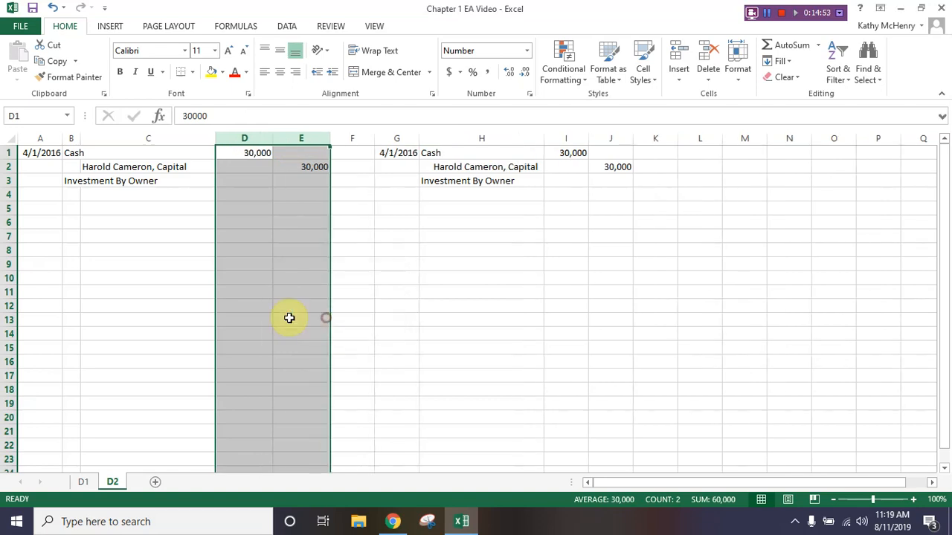
pyautogui.click(276, 240)
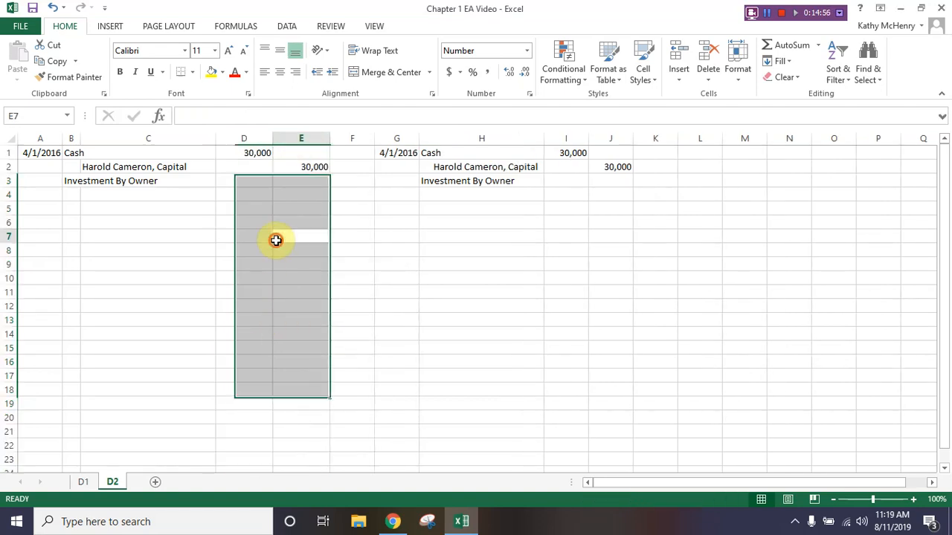
# - Italicize the journal entry description in cell B3
pyautogui.click(72, 181)
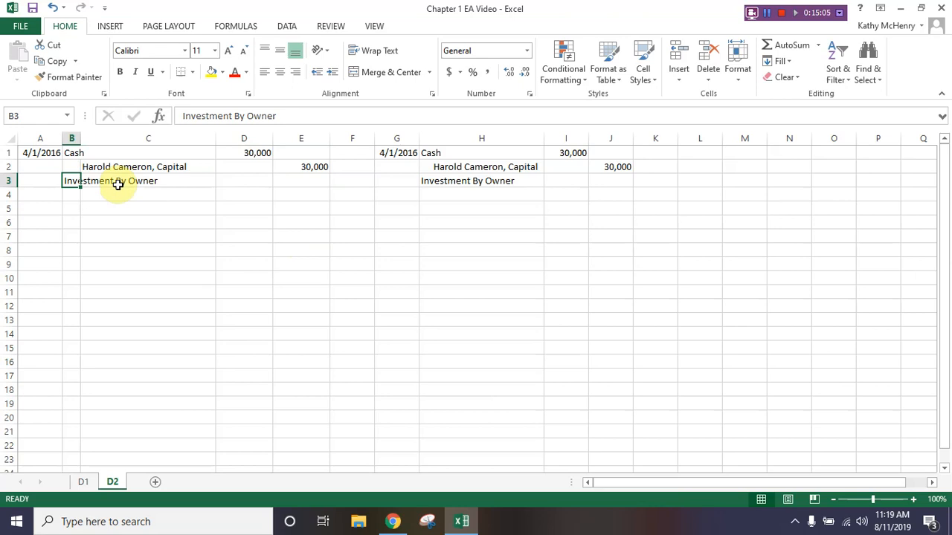
pyautogui.click(136, 74)
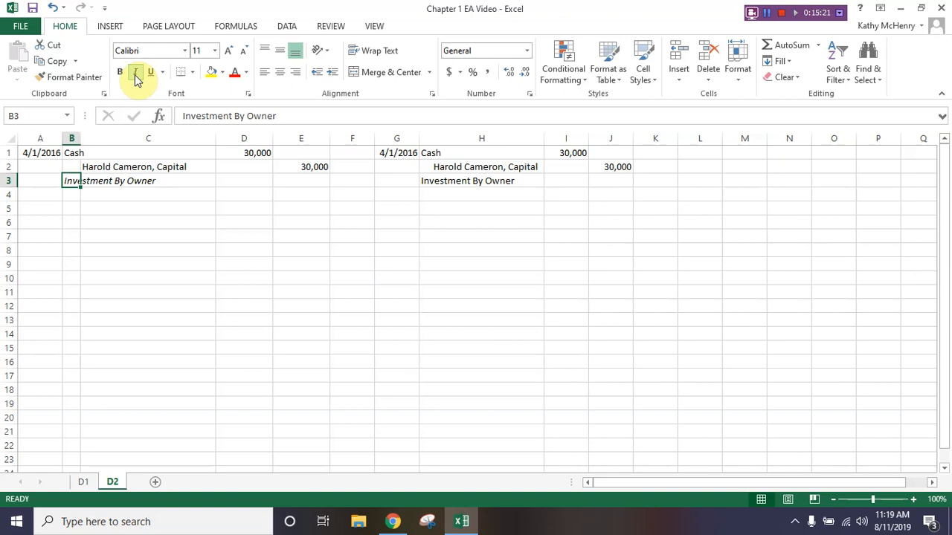
# - Start a second journal entry with the date 4/3/2016 in cell A4 and the debit account Supplies in cell B4
pyautogui.click(34, 193)
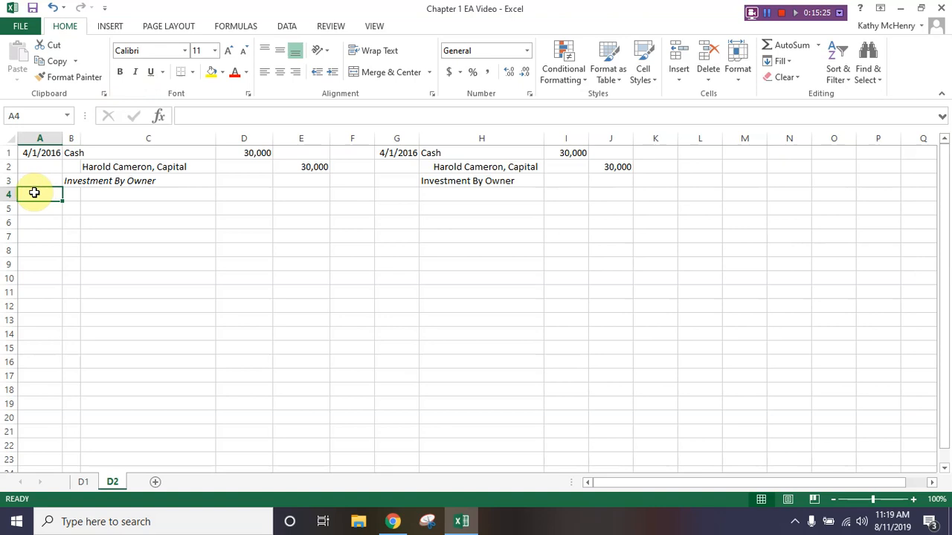
pyautogui.write('4/3/2')
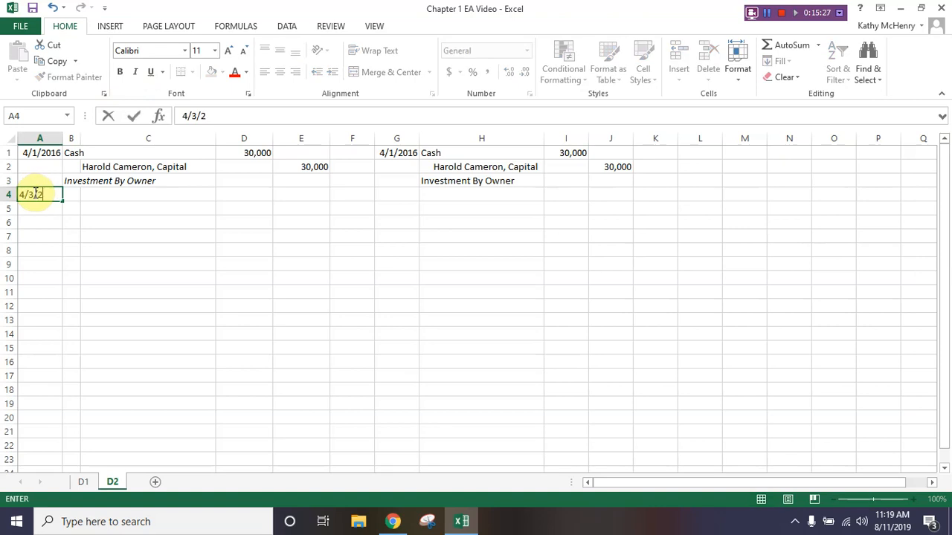
pyautogui.write('016')
pyautogui.press('Tab')
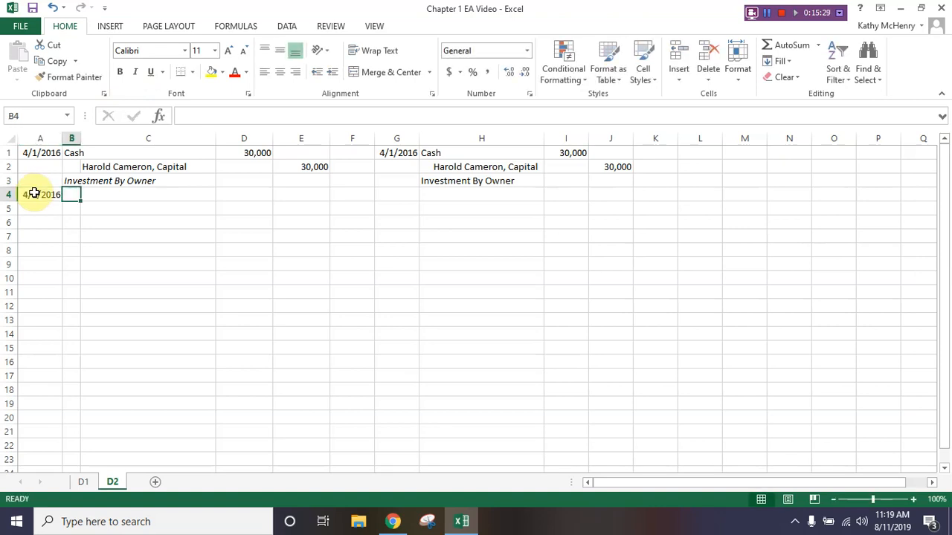
pyautogui.write('Supplies')
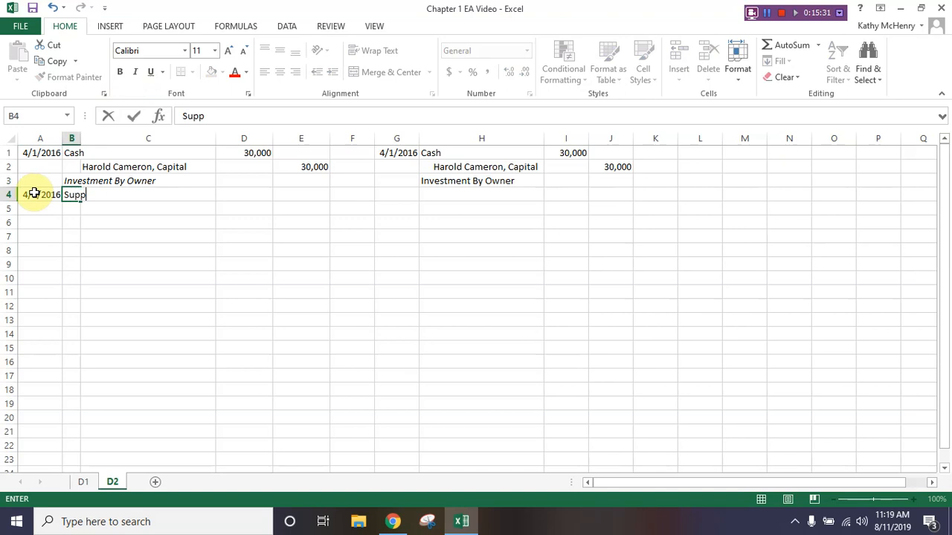
# - Enter the debit amount 2,000 for Supplies in cell D4
pyautogui.press('Tab')
pyautogui.press('Tab')
pyautogui.write('2,0')
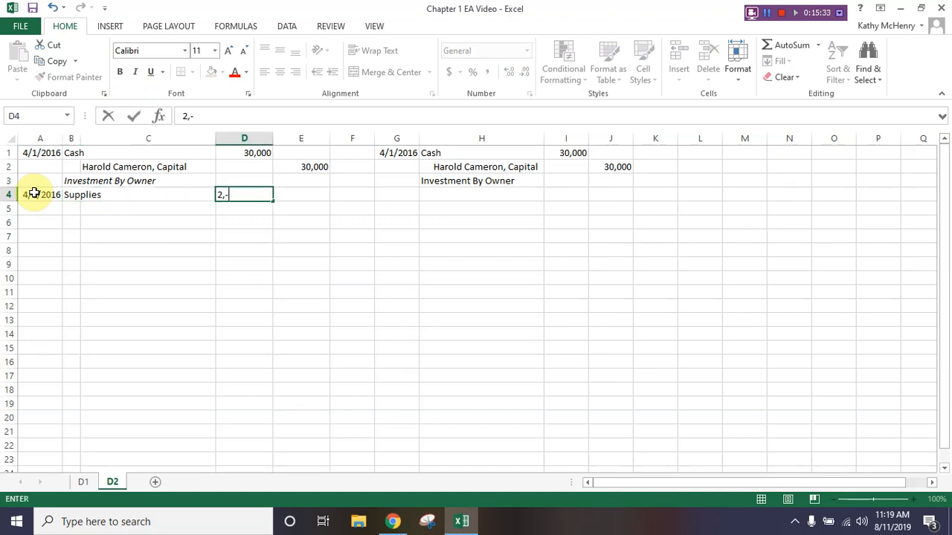
pyautogui.write('00')
pyautogui.press('Return')
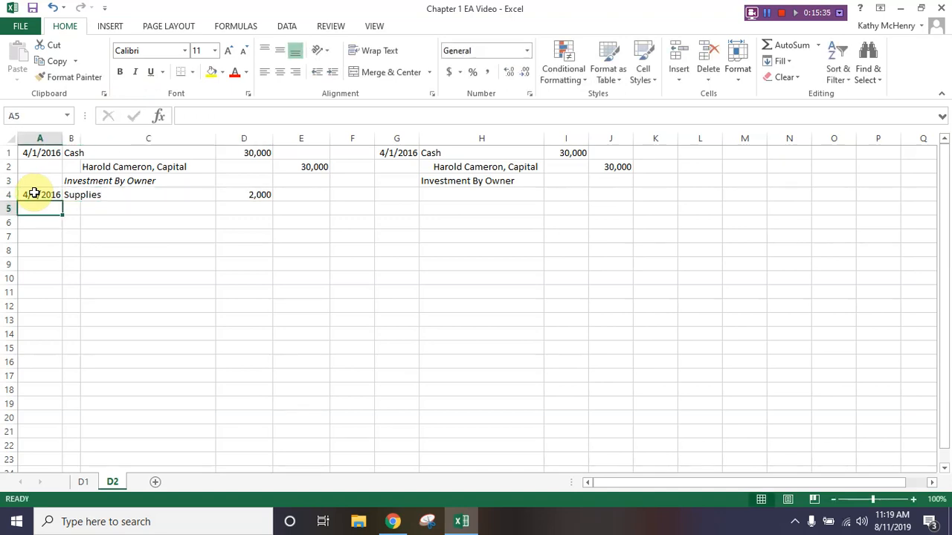
# - Enter the credit account Accounts Payable in cell C5 and its credit amount 2,000 in cell E5
pyautogui.write('A')
pyautogui.press('BackSpace')
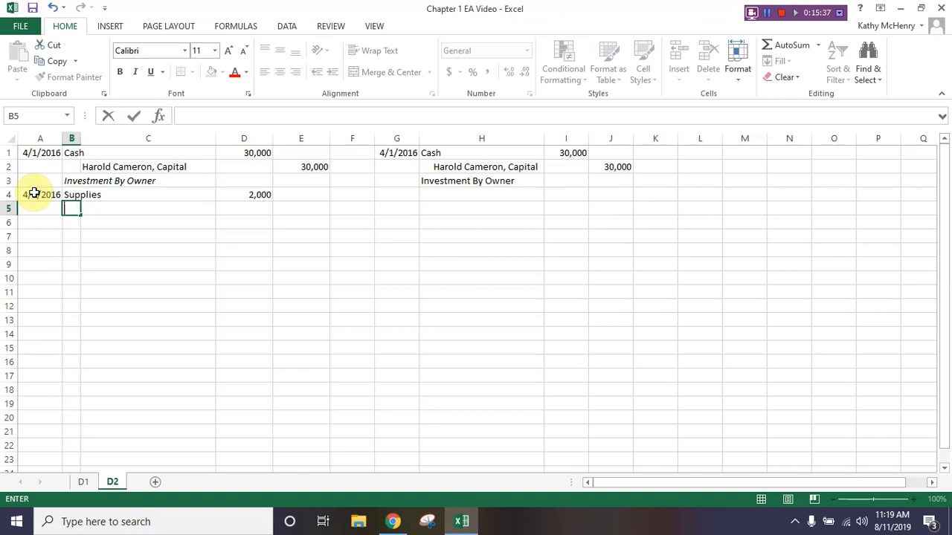
pyautogui.press('Tab')
pyautogui.write('Accounts Payable')
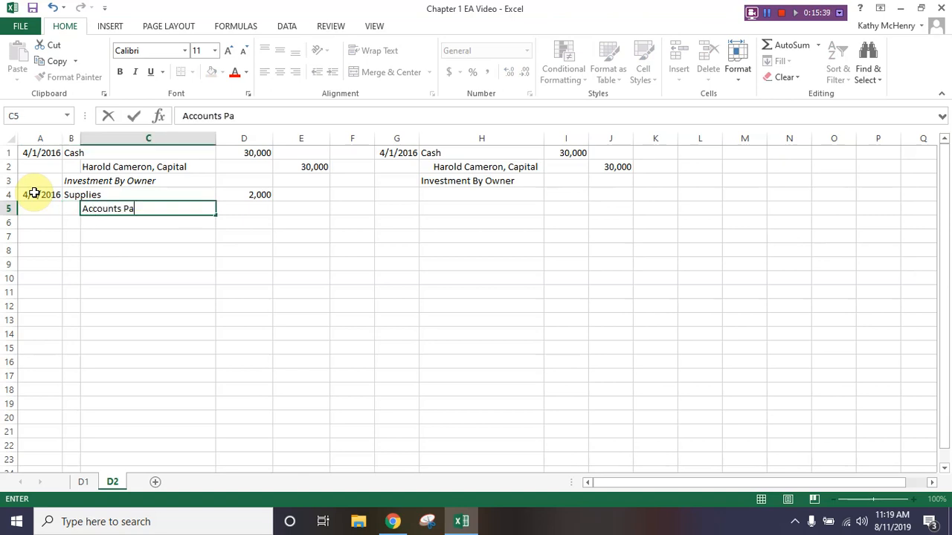
pyautogui.press('Tab')
pyautogui.press('Tab')
pyautogui.write('2,000')
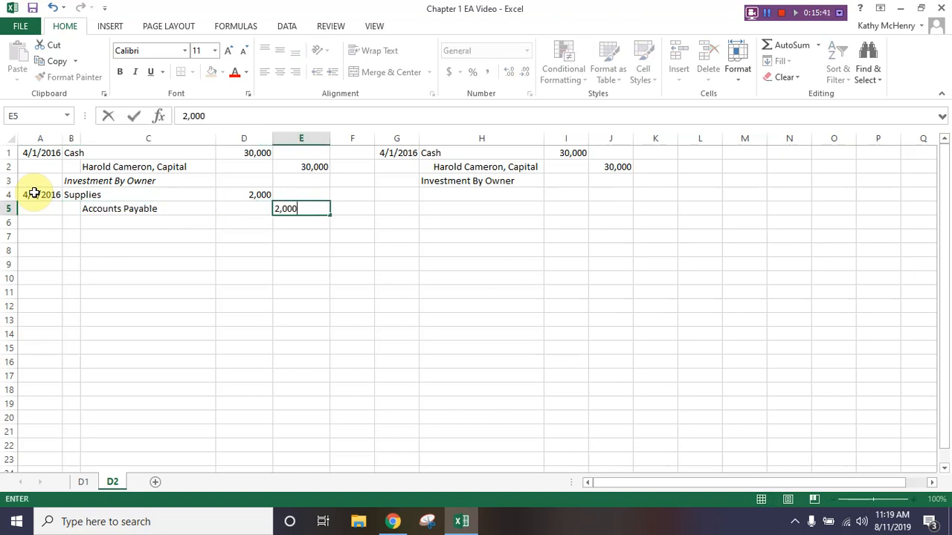
pyautogui.press('Return')
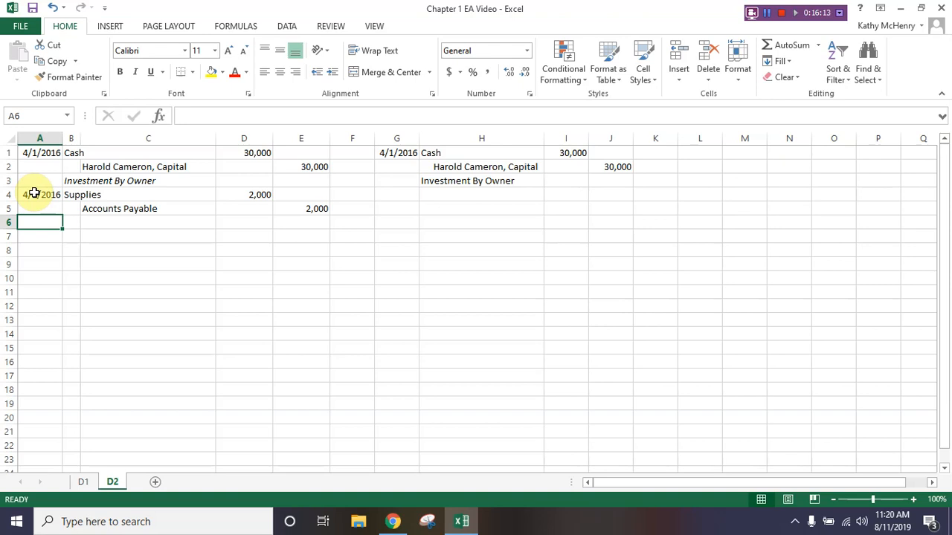
# - Clear the credit amount in cell E5 and enter 2,000 in the debit column cell D5 instead
pyautogui.click(288, 213)
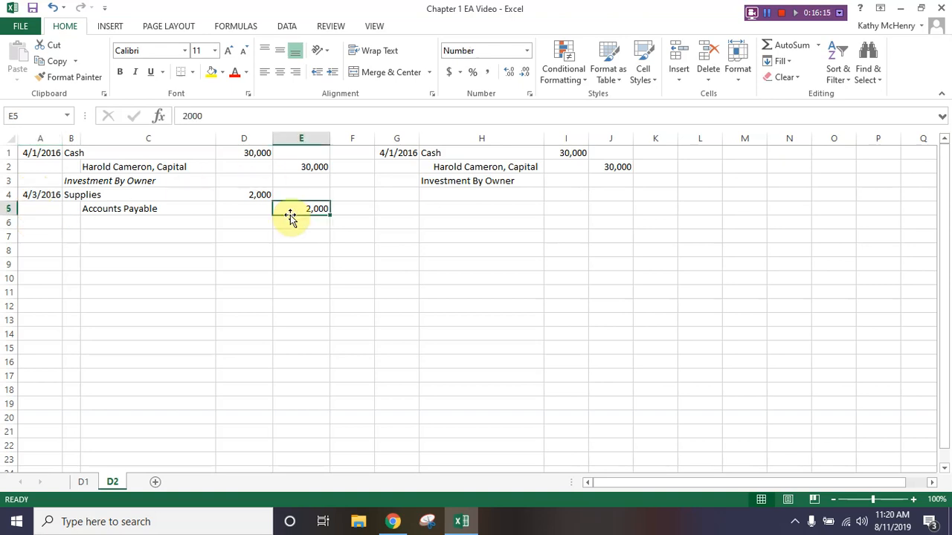
pyautogui.press('BackSpace')
pyautogui.press('Left')
pyautogui.write('2,')
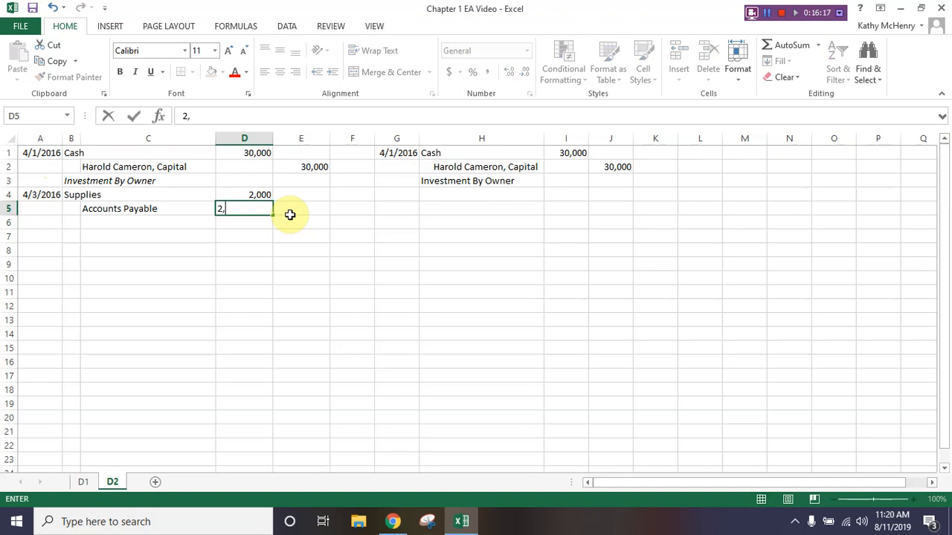
pyautogui.write('000')
pyautogui.click(290, 214)
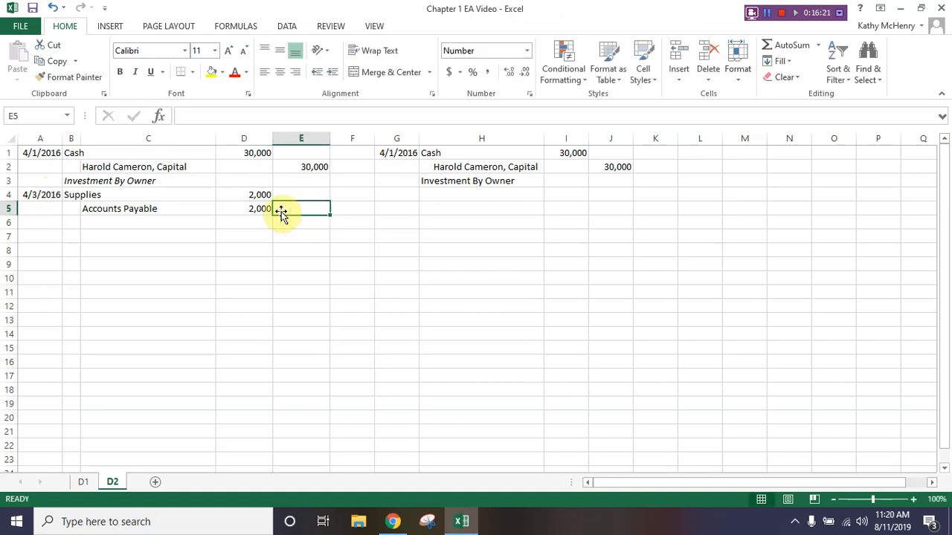
# - Move the misplaced Accounts Payable amount from cell D5 to the credit column cell E5
pyautogui.click(244, 205)
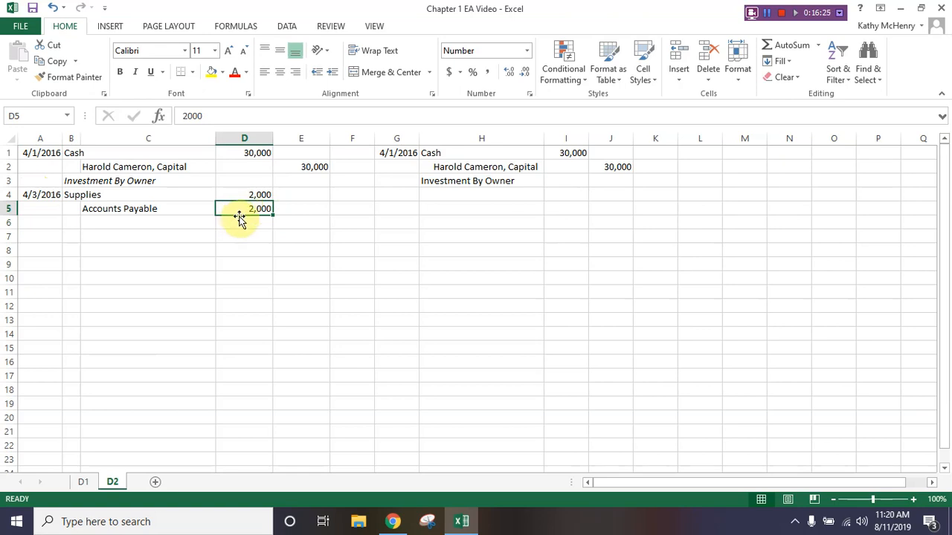
pyautogui.moveTo(240, 217); pyautogui.dragTo(304, 210)
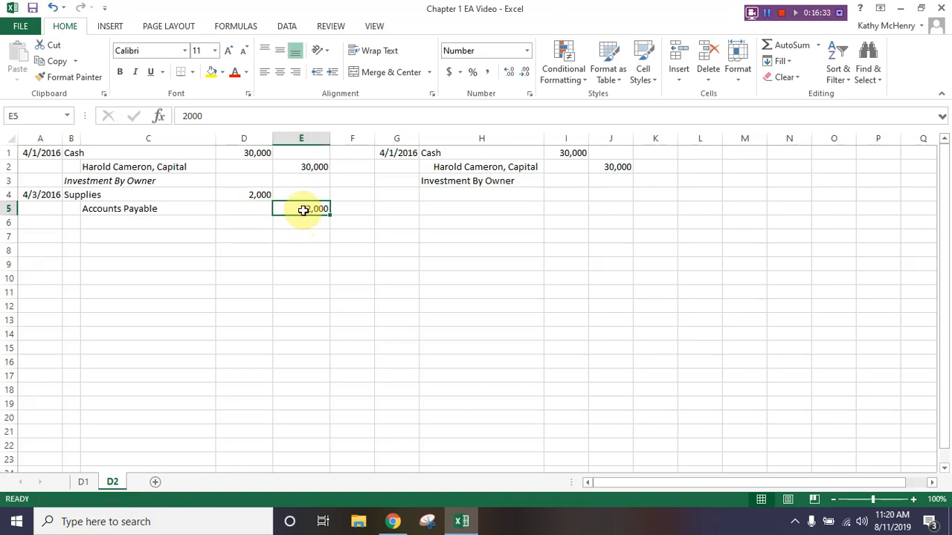
pyautogui.click(767, 12)
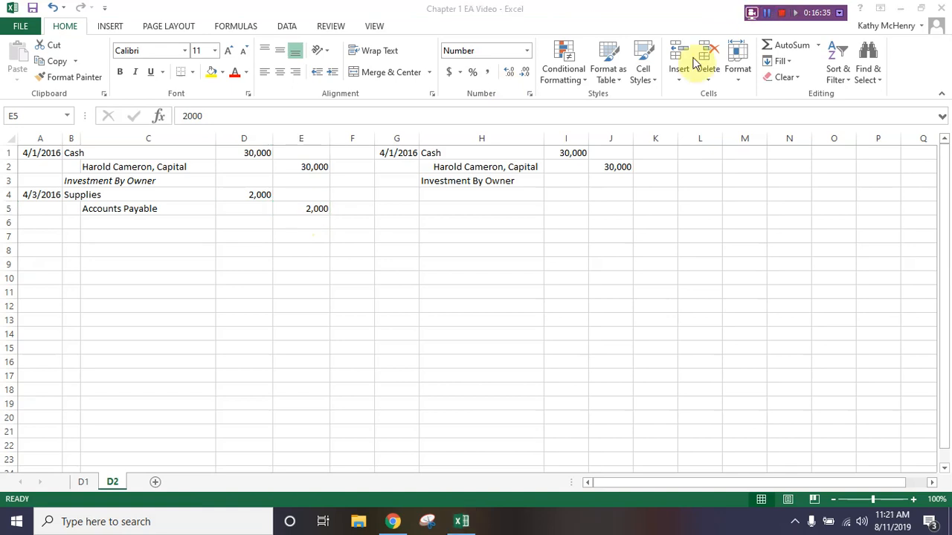
# - Enter the journal entry description Purchase of Supplies in cell B6
pyautogui.click(71, 223)
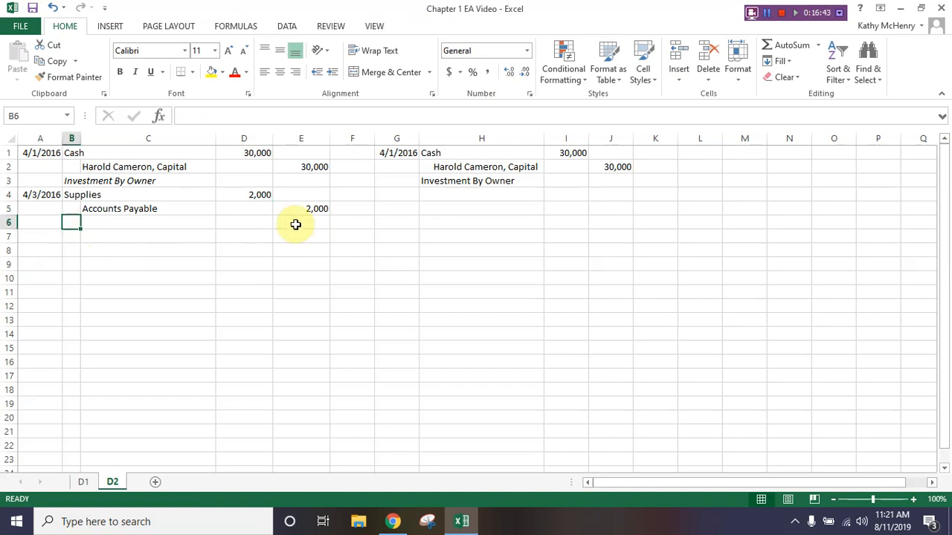
pyautogui.write('P')
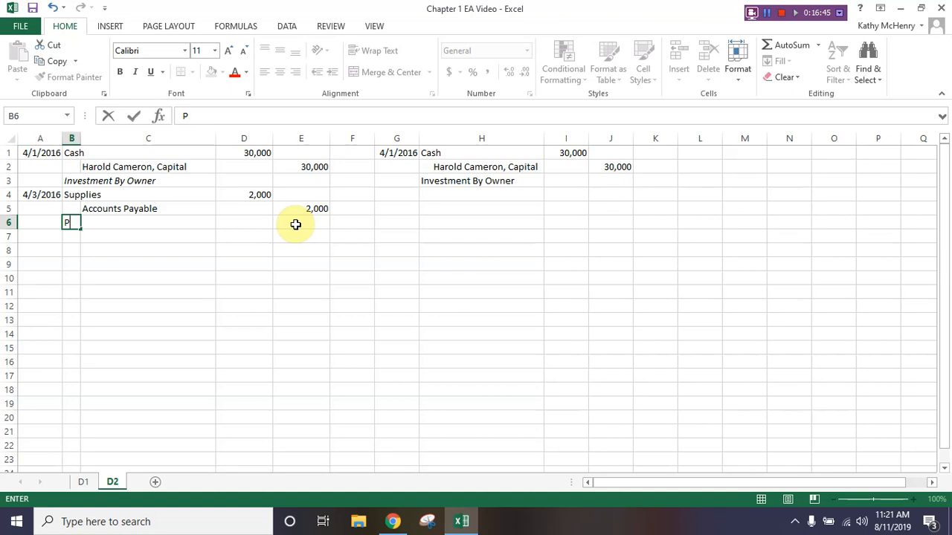
pyautogui.write('urchase of ')
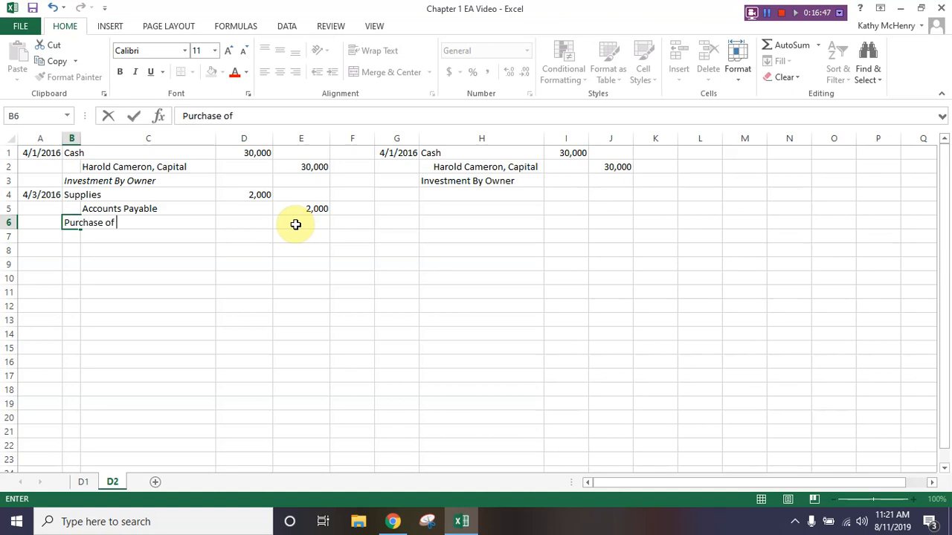
pyautogui.write('Supplies')
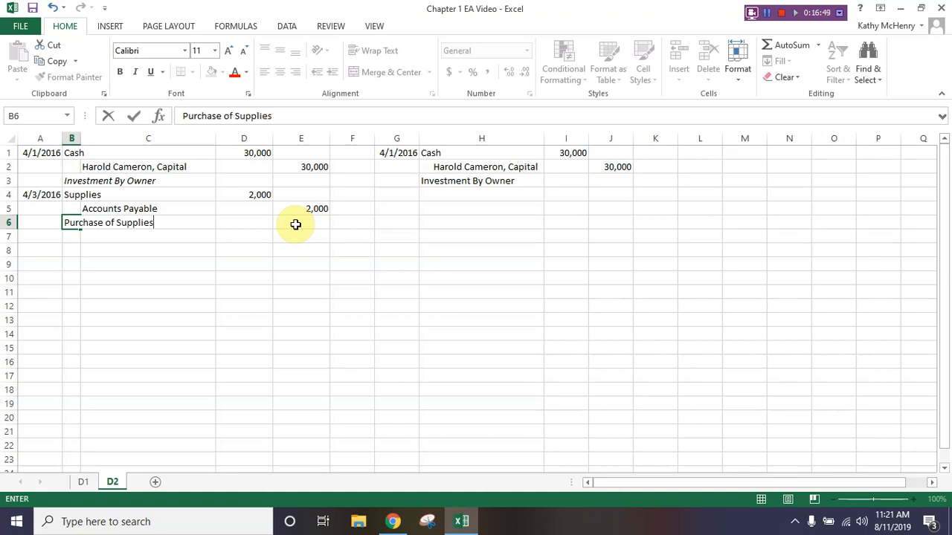
pyautogui.press('Return')
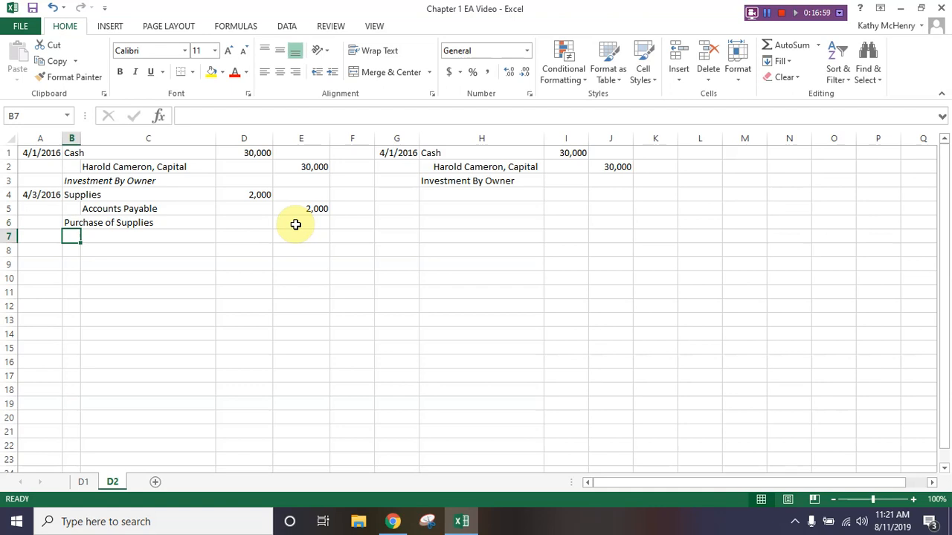
# - Copy the italic description in cell B3 and paste only its formatting onto cell B6
pyautogui.click(74, 181)
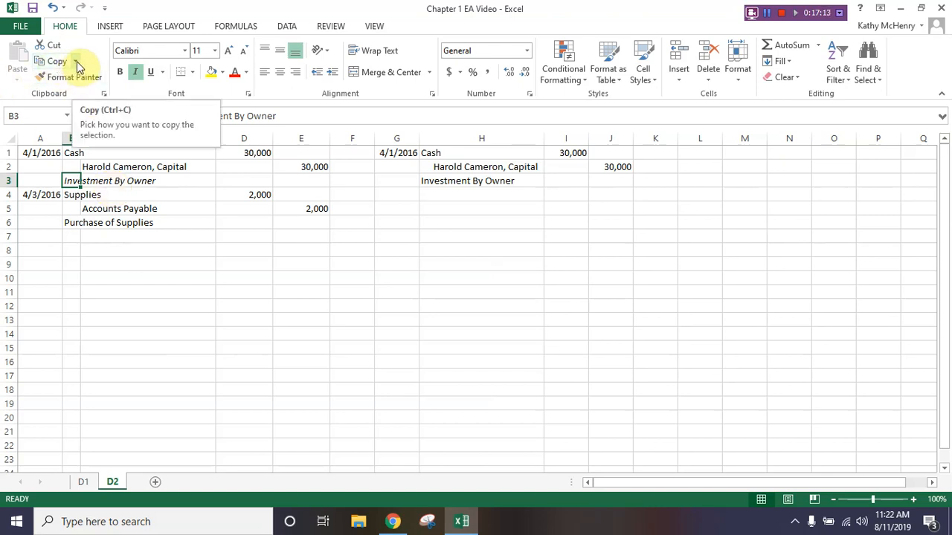
pyautogui.click(77, 62)
pyautogui.click(66, 78)
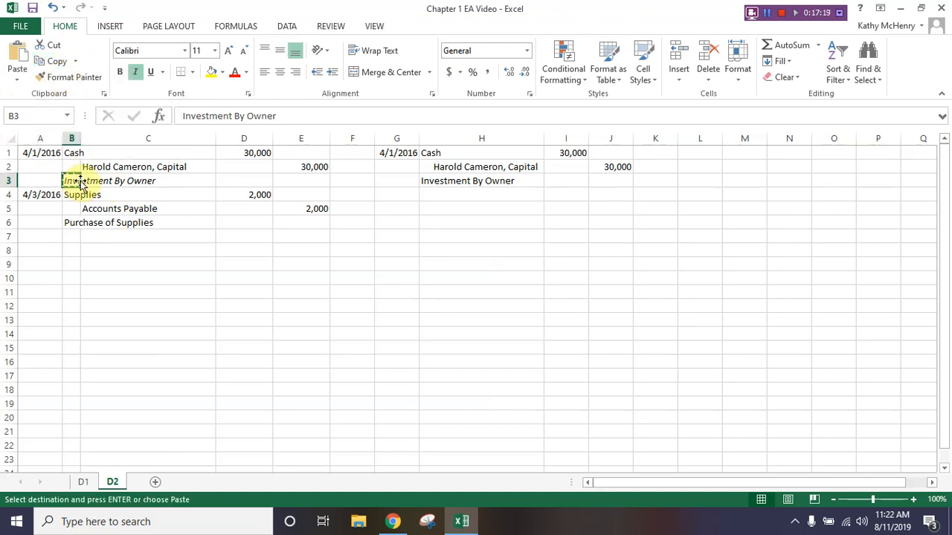
pyautogui.click(72, 223)
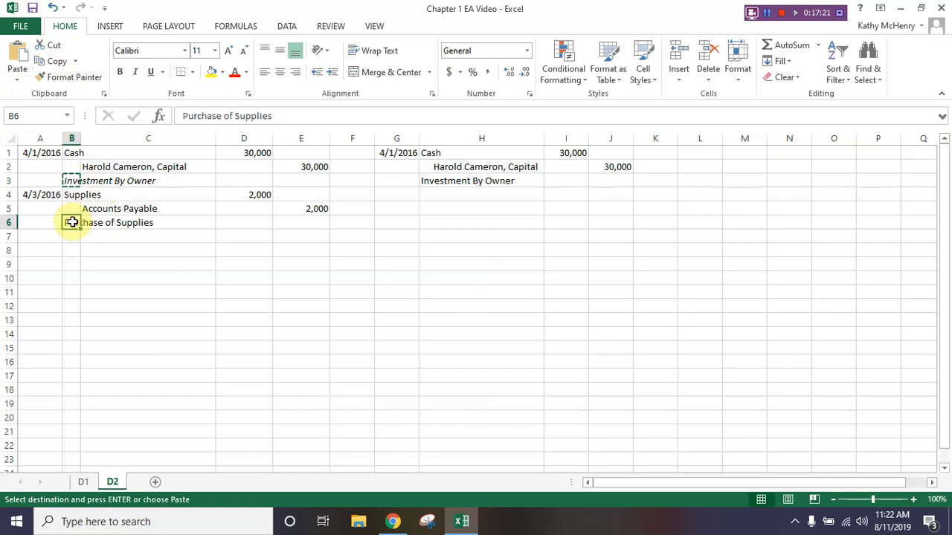
pyautogui.click(16, 81)
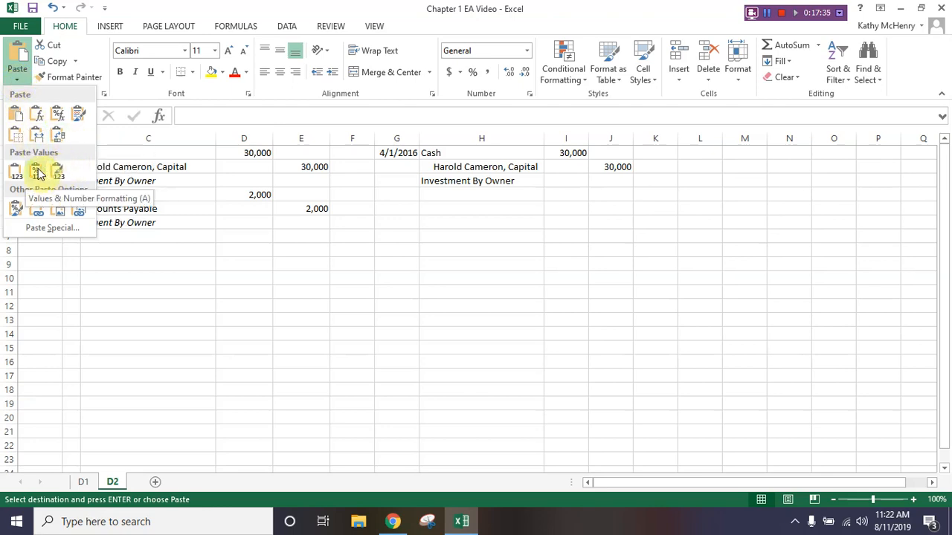
pyautogui.click(16, 211)
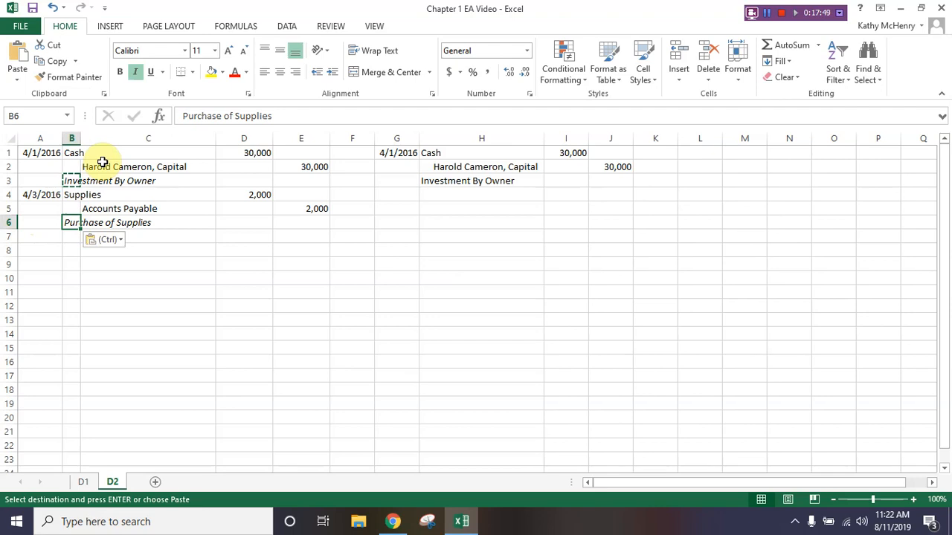
pyautogui.press('Escape')
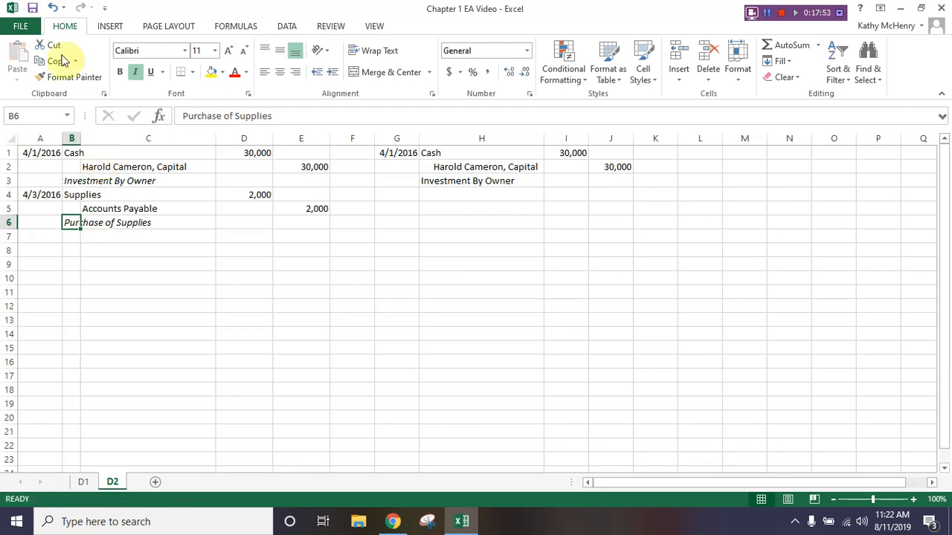
# - Undo the formatting paste on cell B6 and clear the copy selection
pyautogui.click(52, 7)
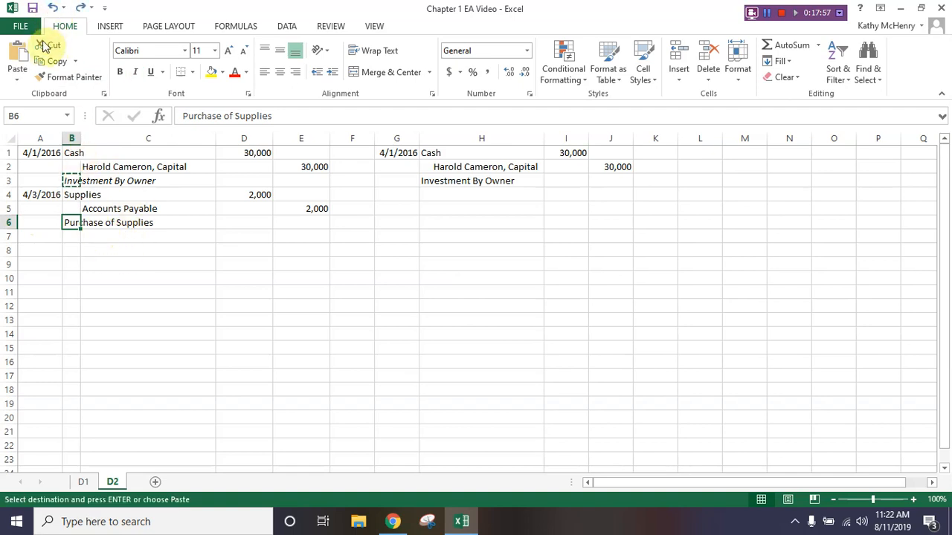
pyautogui.press('Escape')
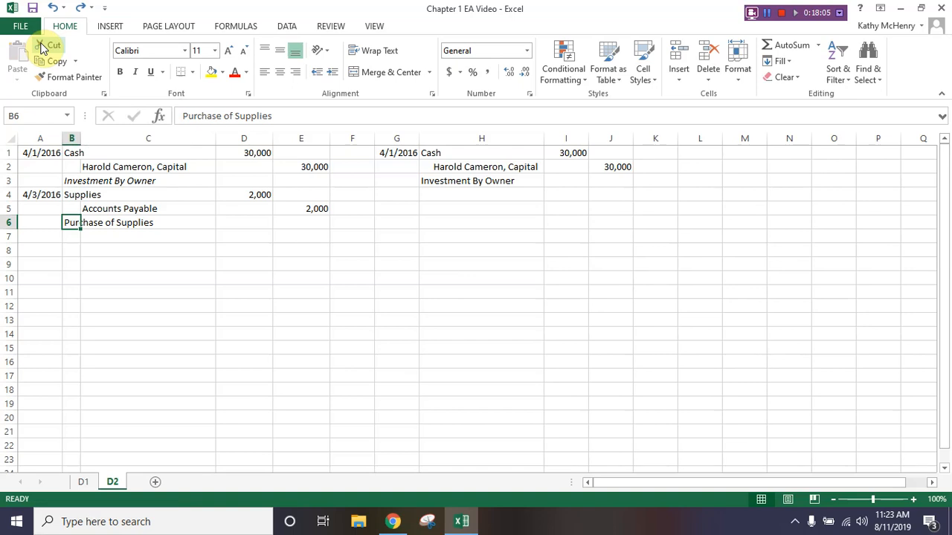
# - Apply the italic formatting of cell B3 to cell B6 with Format Painter and save the workbook
pyautogui.click(71, 180)
pyautogui.click(45, 79)
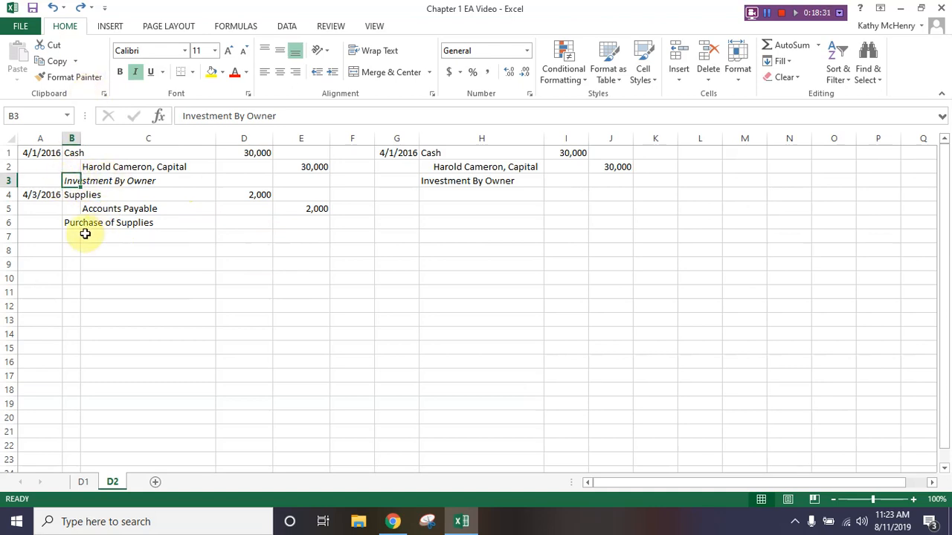
pyautogui.click(75, 78)
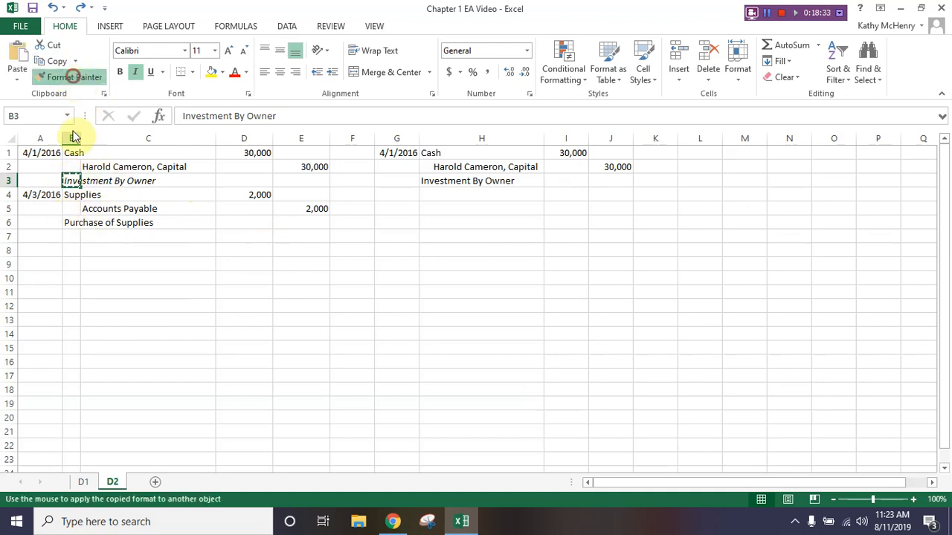
pyautogui.click(78, 223)
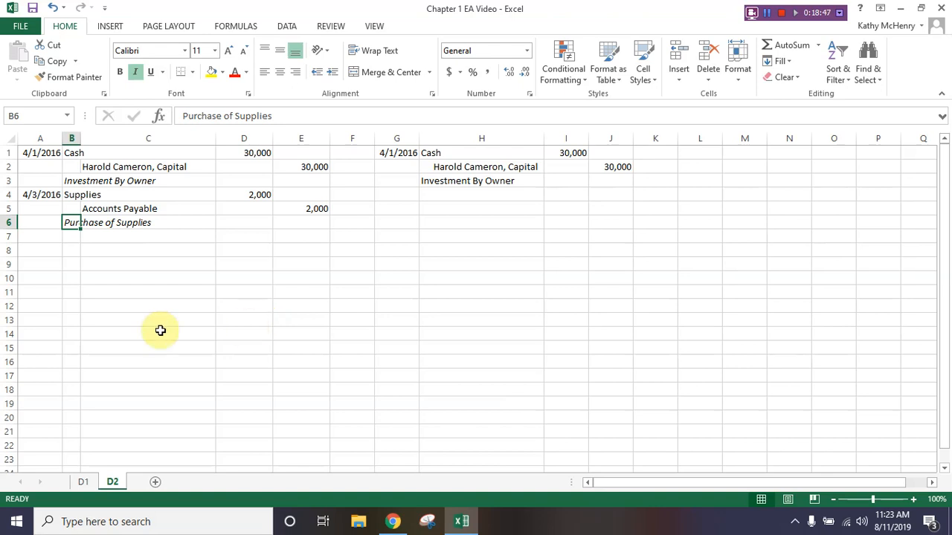
pyautogui.click(33, 8)
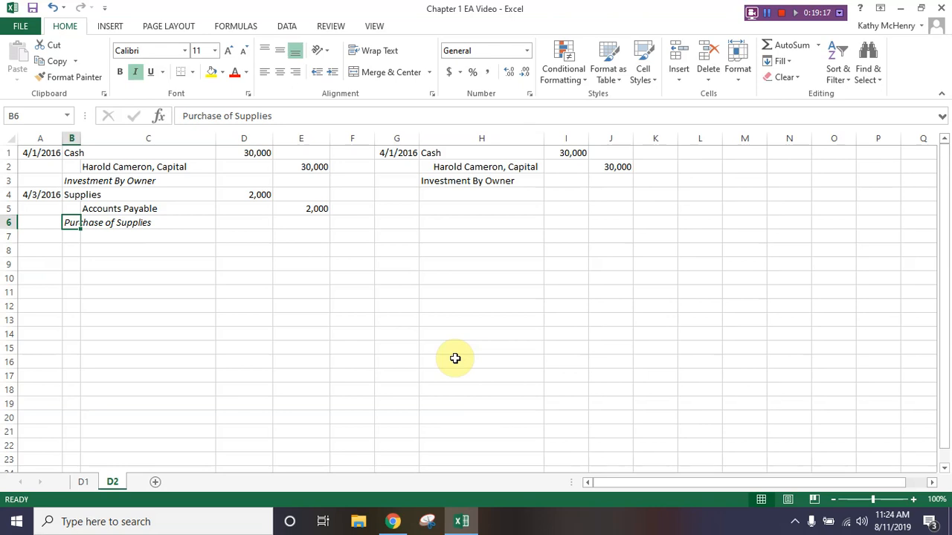
# - Start a third journal entry with the date 4/8/2016 in cell A7 and the debit account Utilities Expense in cell B7
pyautogui.click(69, 238)
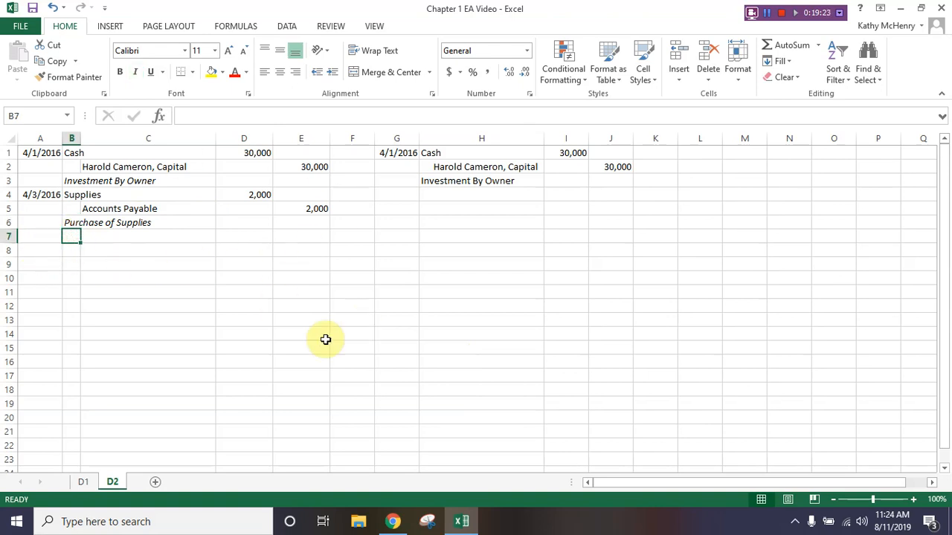
pyautogui.click(40, 238)
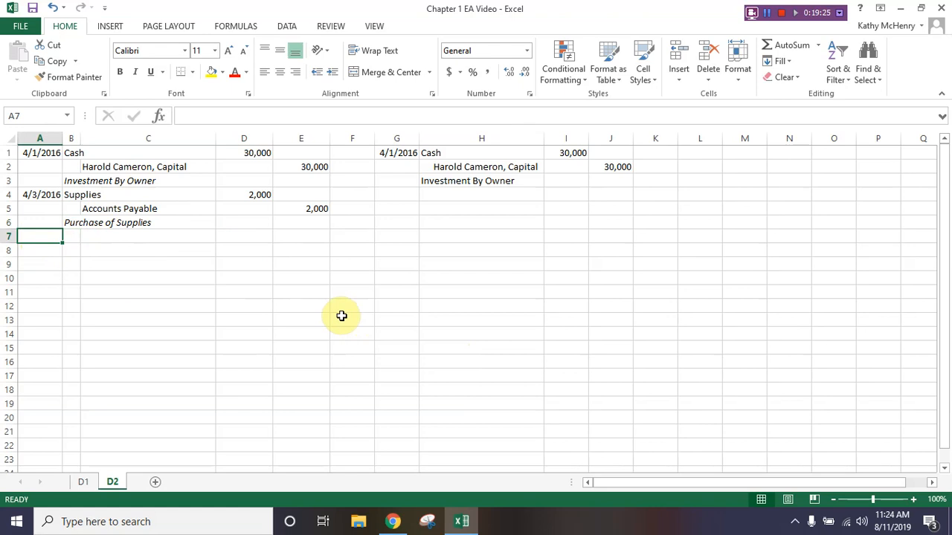
pyautogui.write('4/')
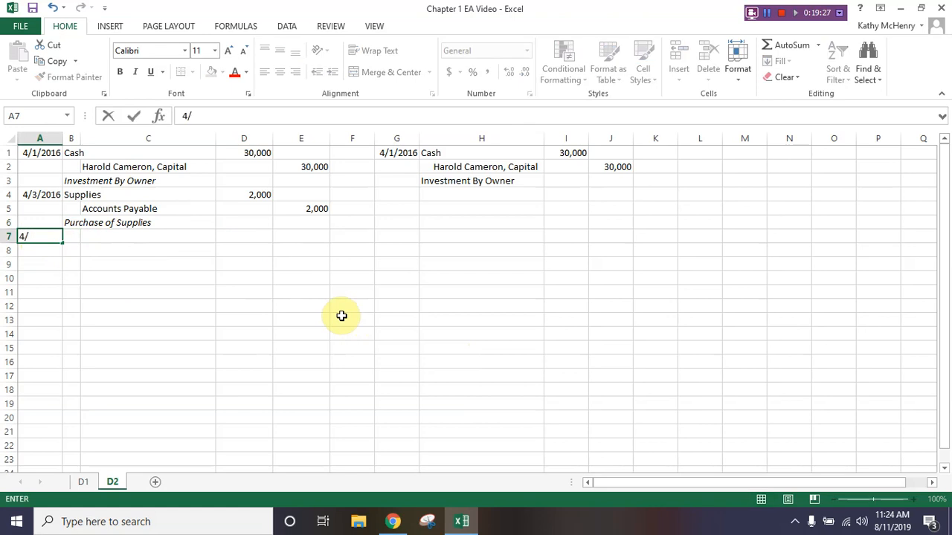
pyautogui.write('8/20')
pyautogui.write('16')
pyautogui.press('Tab')
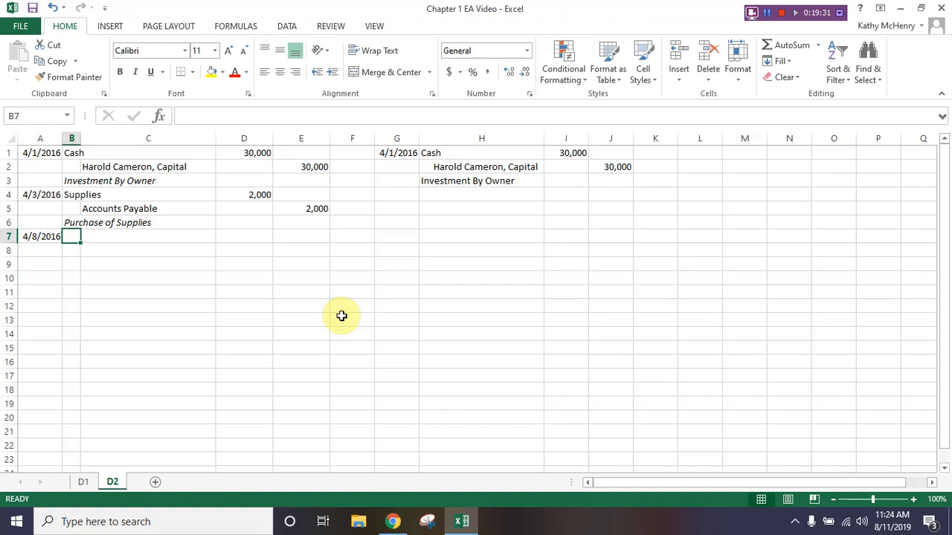
pyautogui.write('Utilitie')
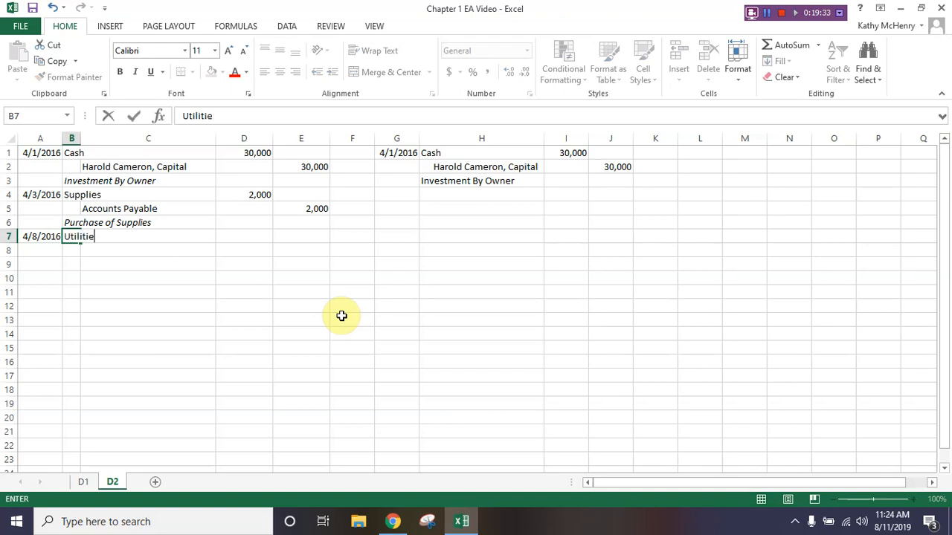
pyautogui.write('s Expense')
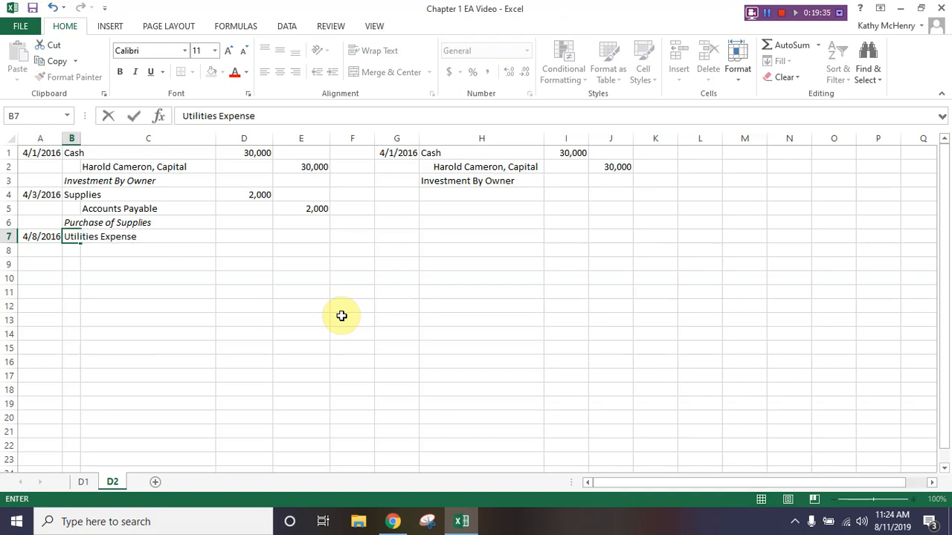
# - Enter the Utilities Expense debit amount 250 in cell D7 and go to cell C8 for the credit account
pyautogui.press('Tab')
pyautogui.press('Tab')
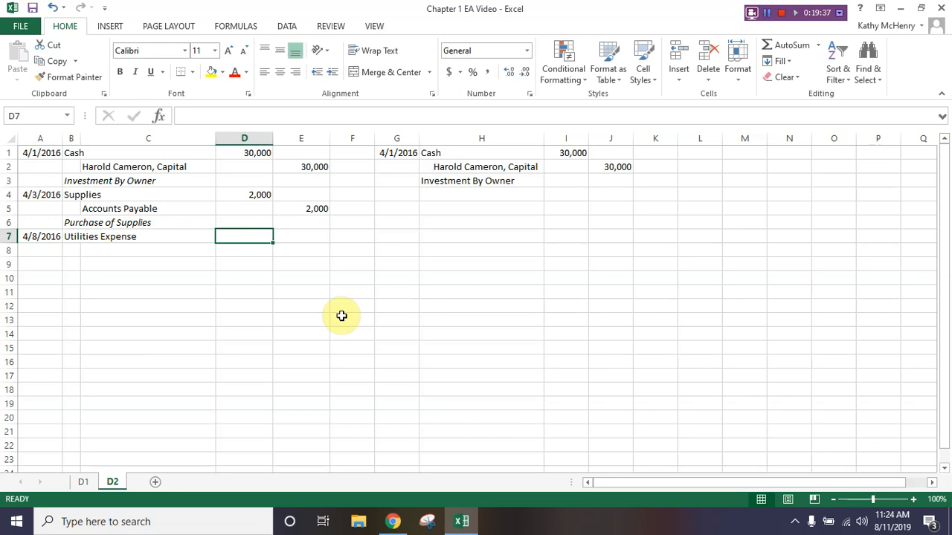
pyautogui.write('250')
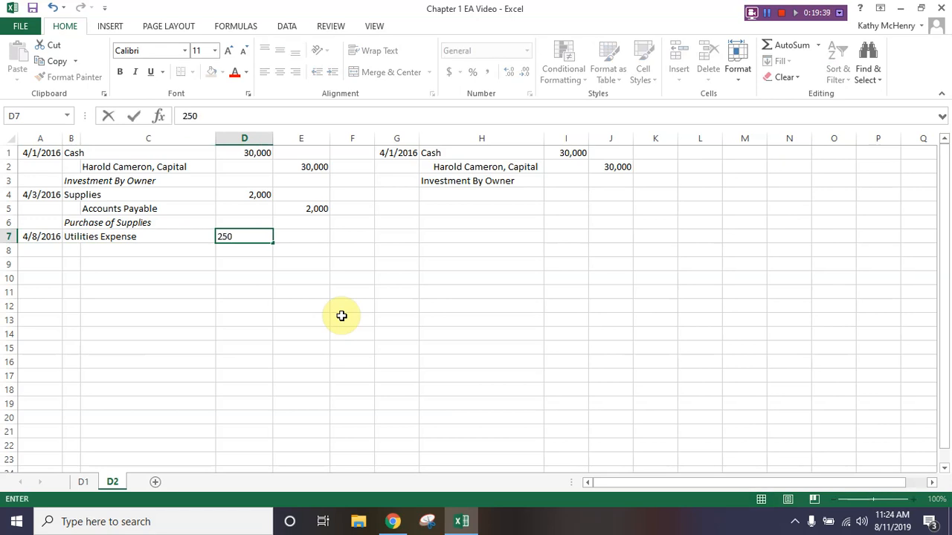
pyautogui.press('Return')
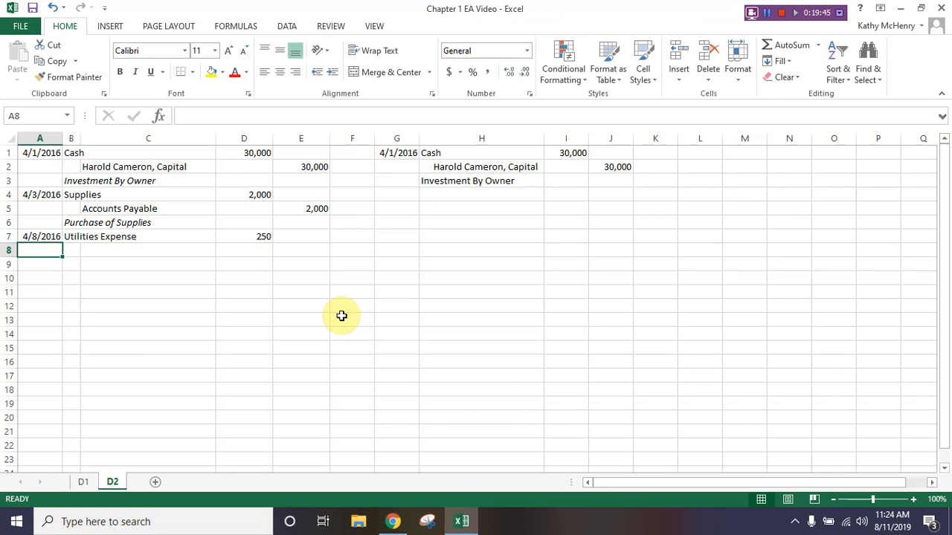
pyautogui.press('Right')
pyautogui.press('Right')
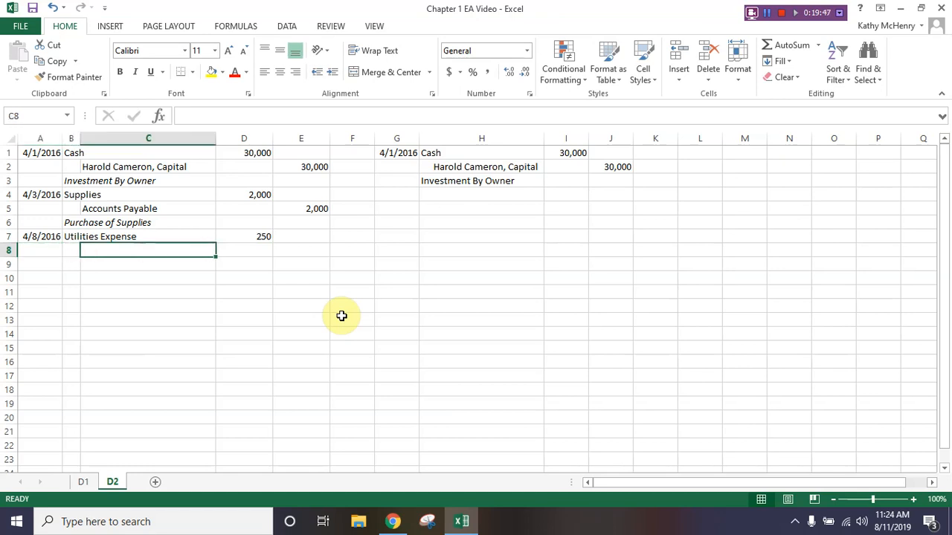
pyautogui.write('Accounts Payabel')
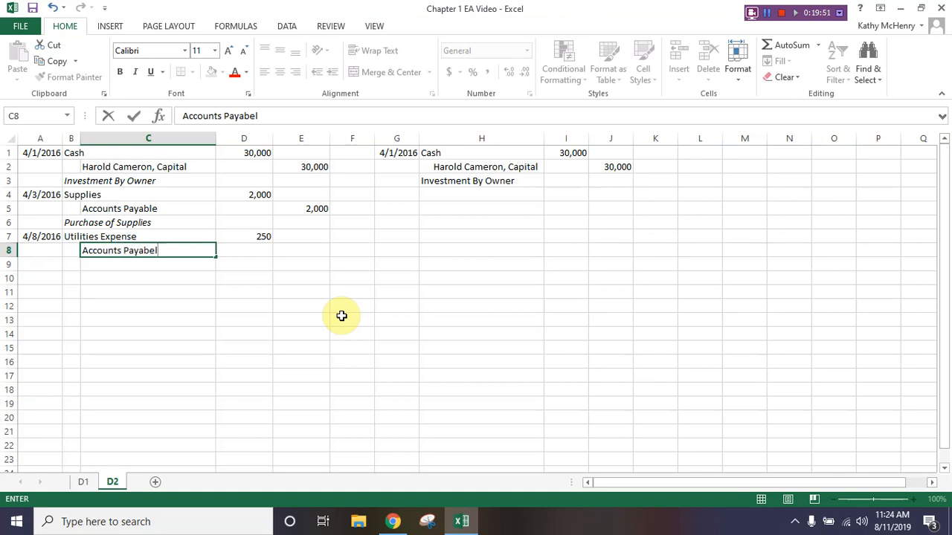
pyautogui.press('Left')
pyautogui.write('le')
pyautogui.press('Return')
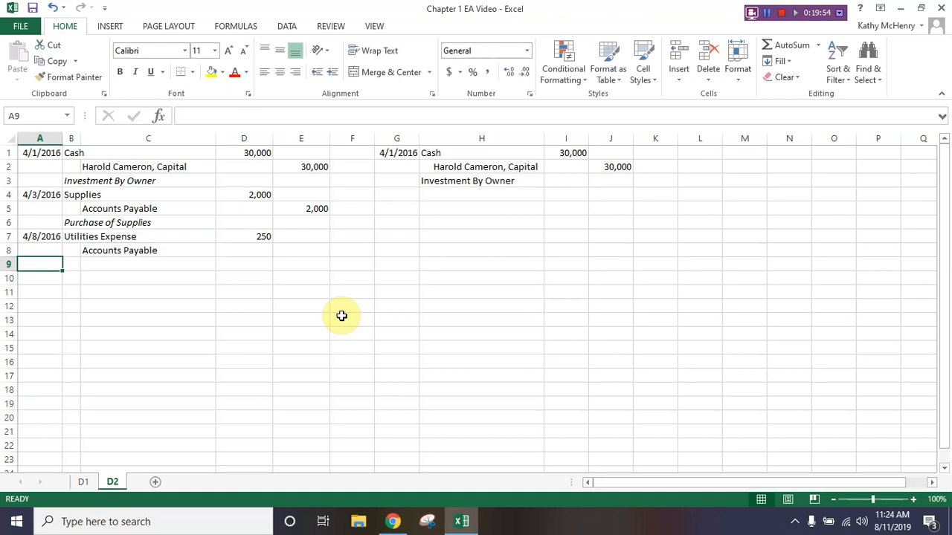
pyautogui.click(53, 11)
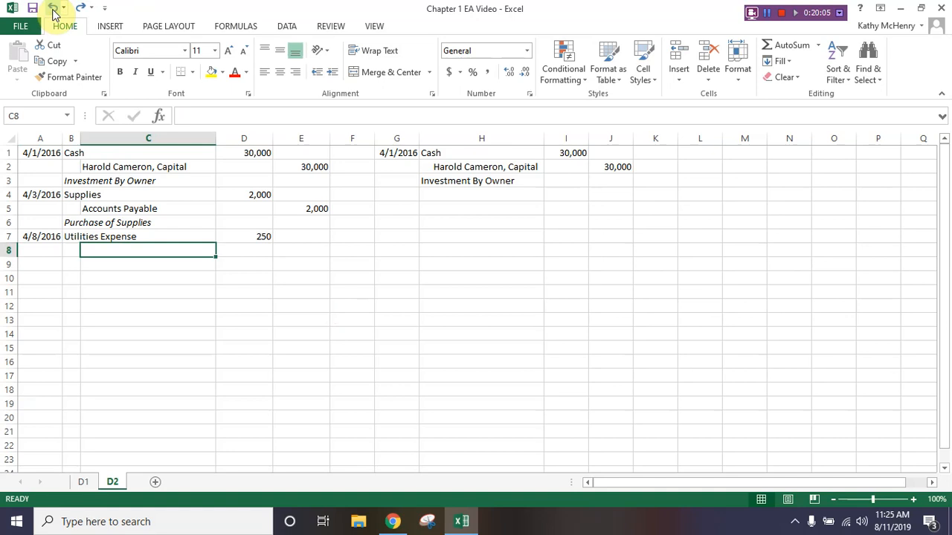
# - Enter the credit account Cash in cell C8 and its amount 250 in cell E8
pyautogui.write('Cash')
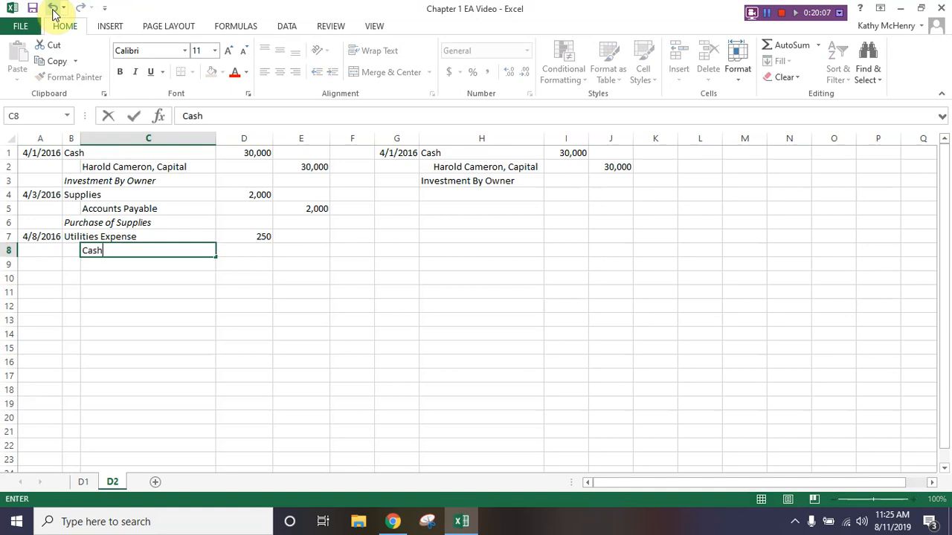
pyautogui.press('Tab')
pyautogui.press('Tab')
pyautogui.write('250')
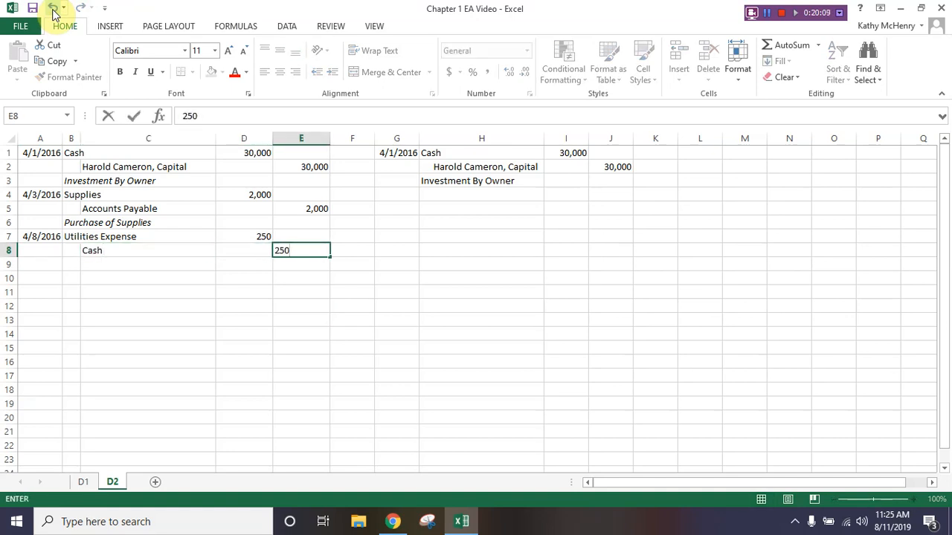
pyautogui.press('Return')
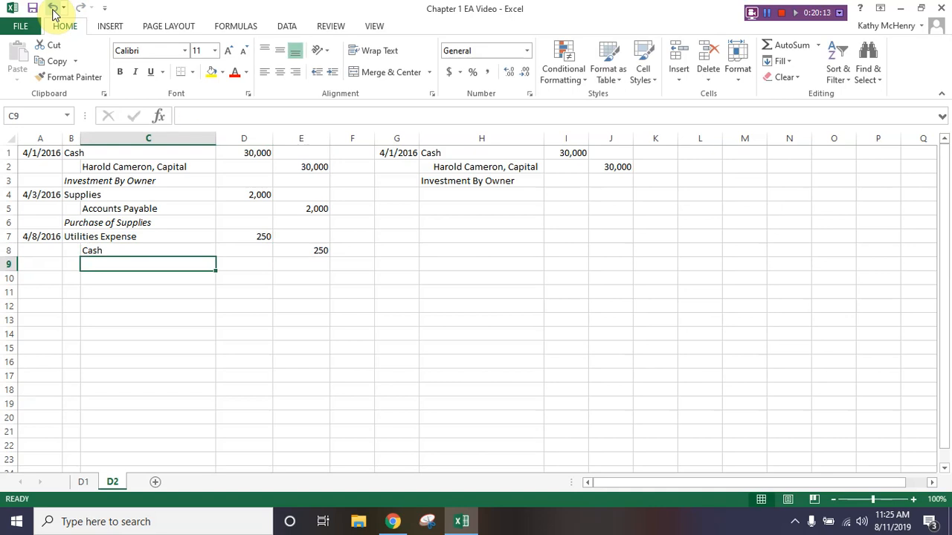
# - Set cell B9 to italic and enter the description Payment of Utilities Expense in it
pyautogui.click(70, 267)
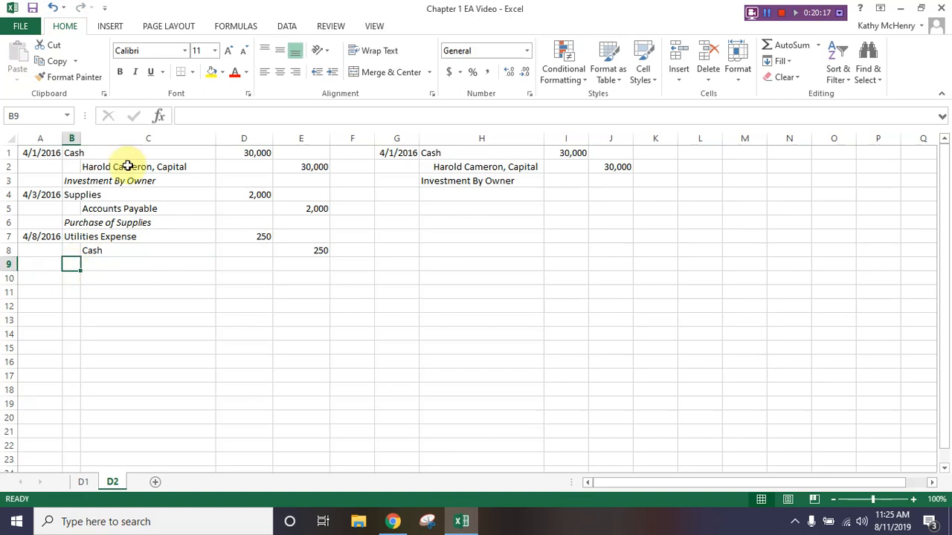
pyautogui.click(136, 75)
pyautogui.write('Pay')
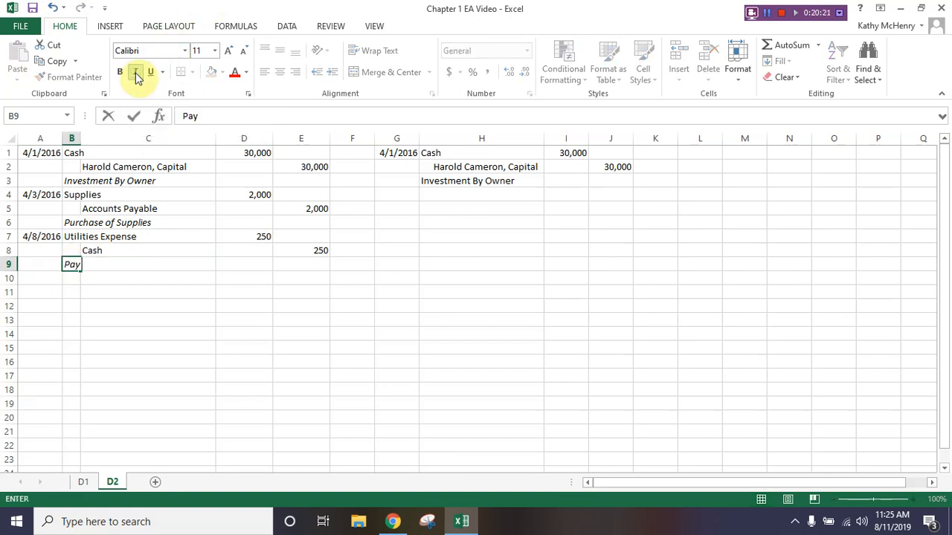
pyautogui.write('ment of Utilities Expense')
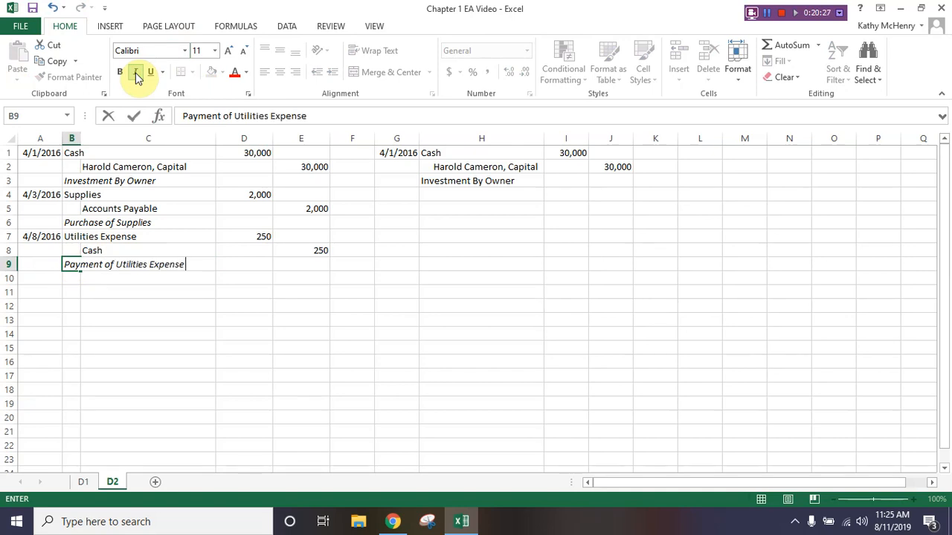
pyautogui.press('Return')
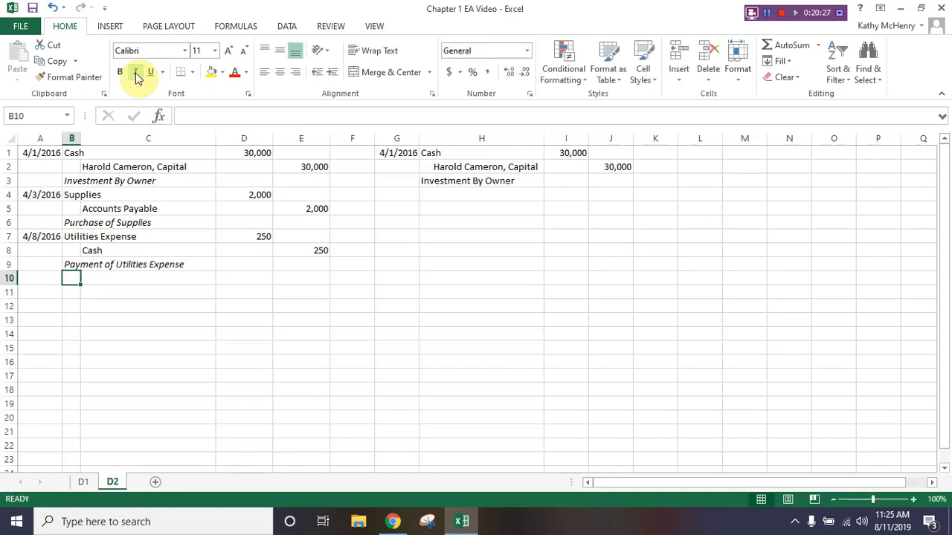
# - Start a fourth journal entry in row 10 with date 4/9/2016, debit account Accounts Receivable in B10 and amount 1,500 in D10
pyautogui.press('Left')
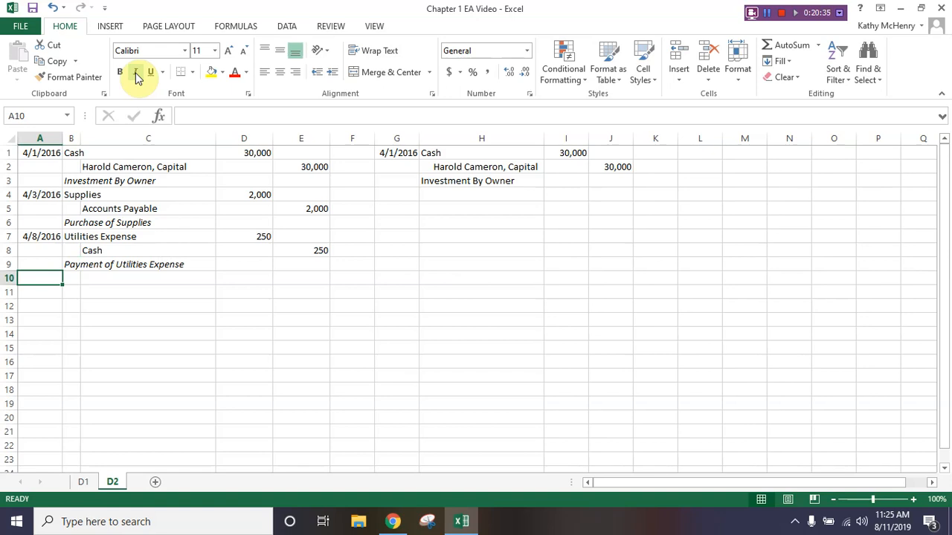
pyautogui.write('4/9/16')
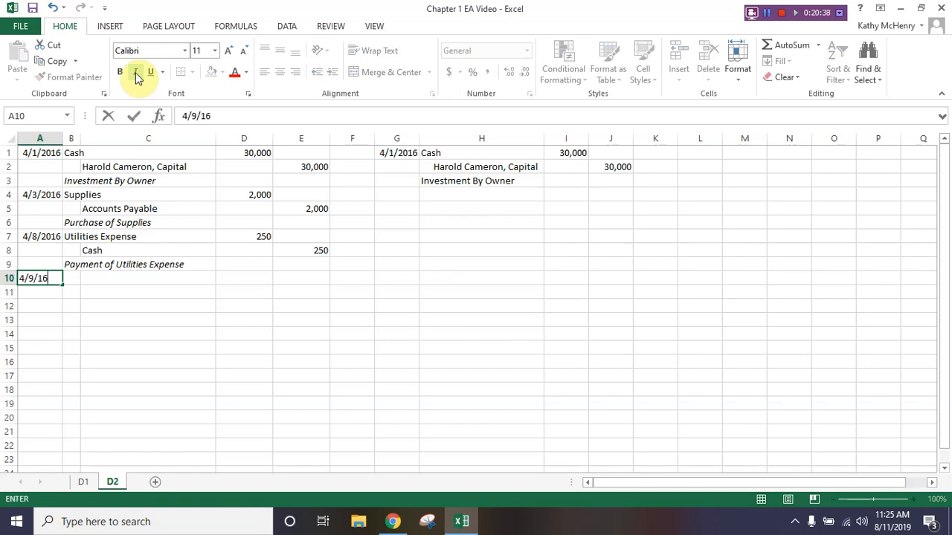
pyautogui.press('Tab')
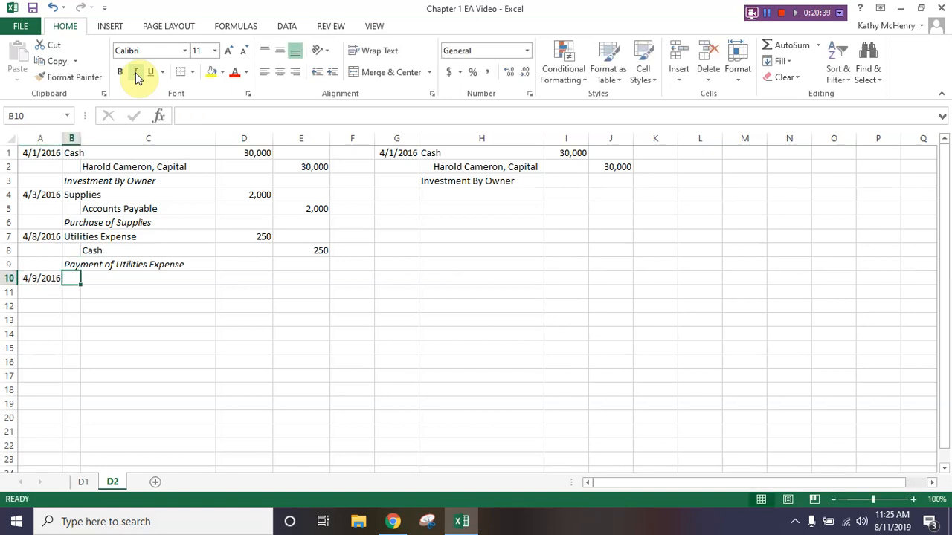
pyautogui.write('Accounts Re')
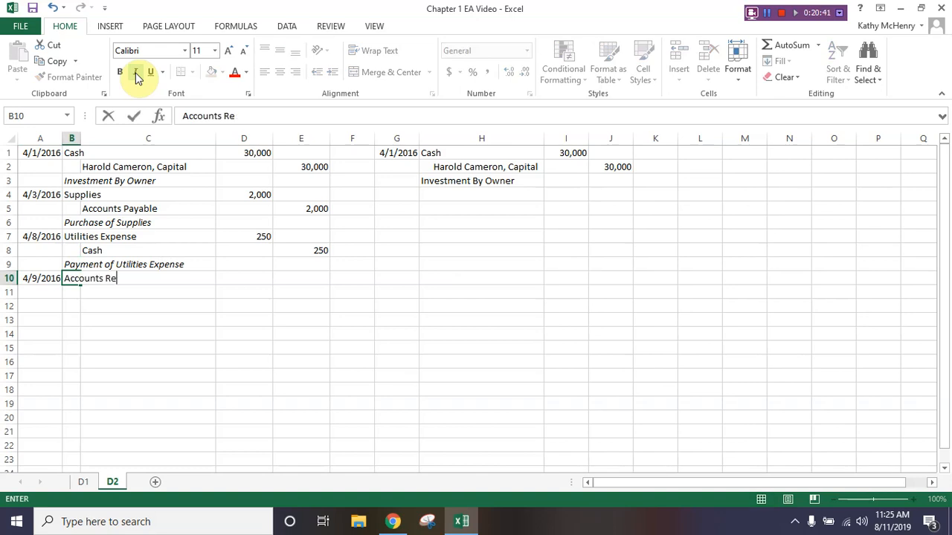
pyautogui.write('ceivable')
pyautogui.press('Tab')
pyautogui.press('Tab')
pyautogui.write('1')
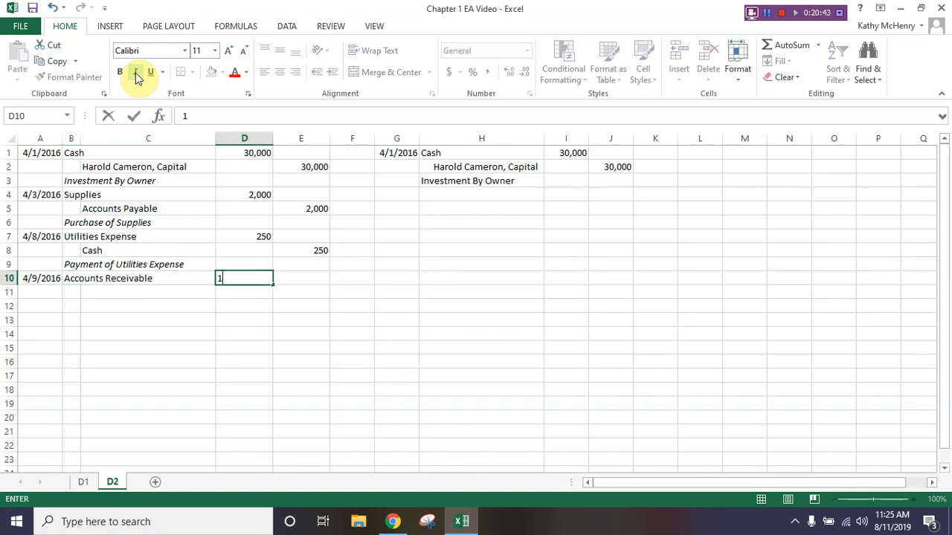
pyautogui.write(',500')
pyautogui.press('Return')
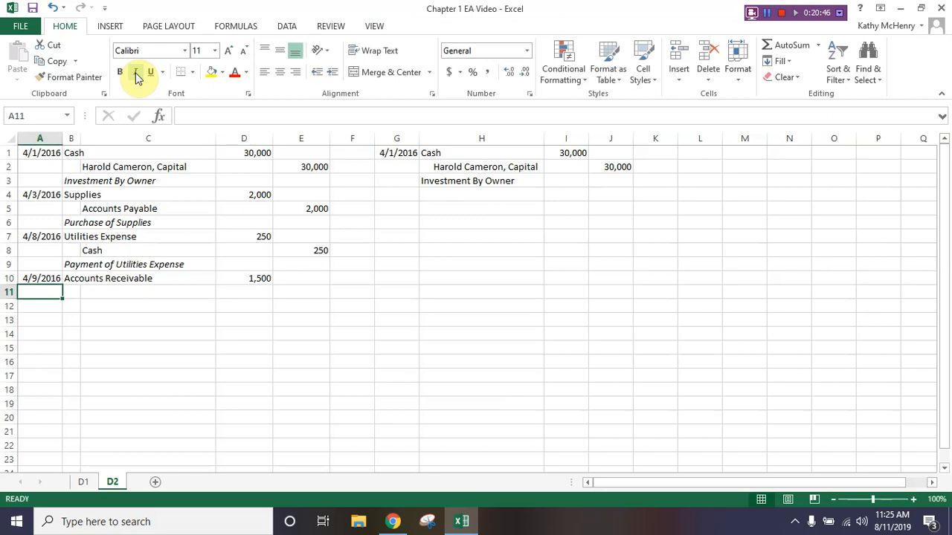
pyautogui.click(768, 13)
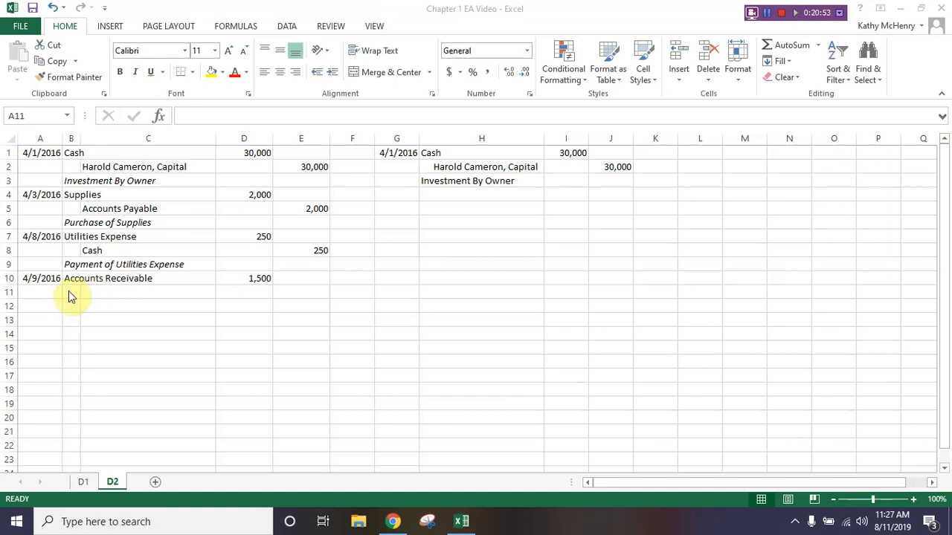
pyautogui.click(69, 290)
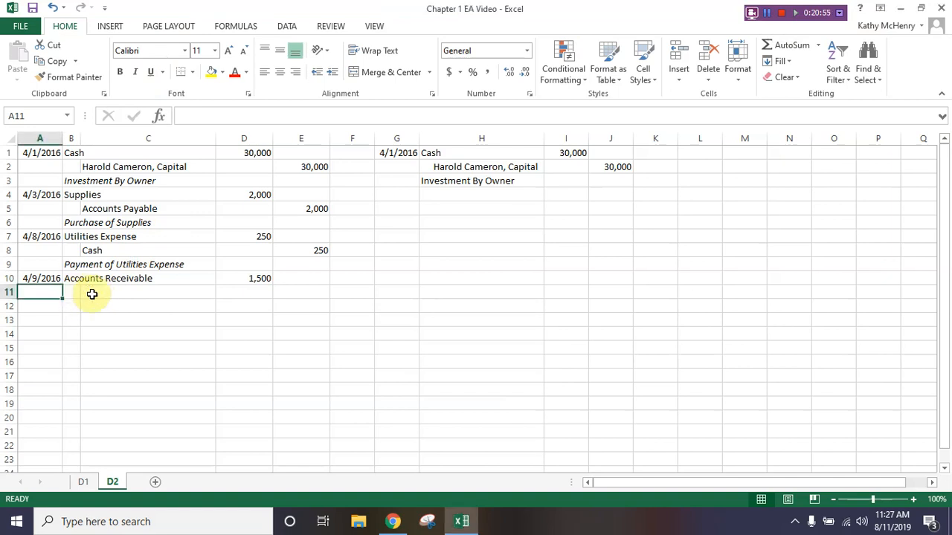
pyautogui.click(71, 306)
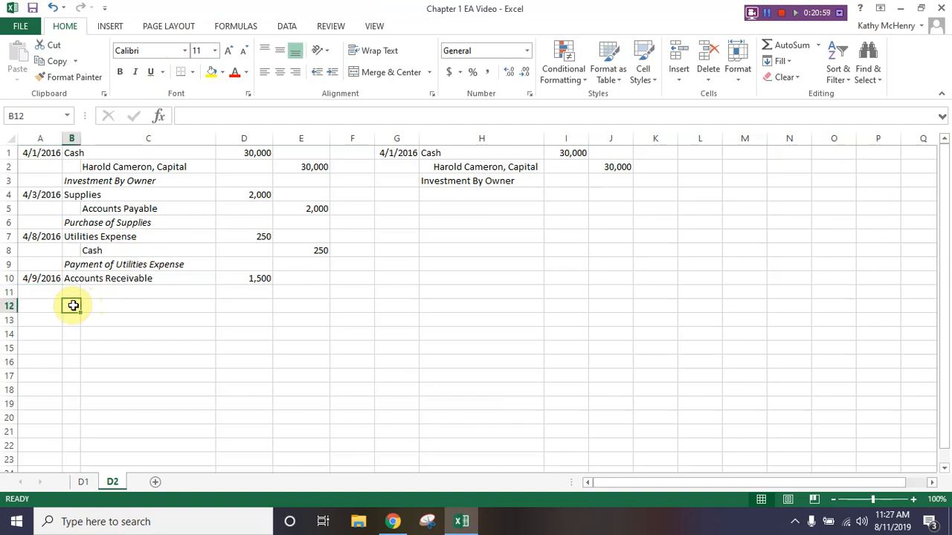
pyautogui.click(72, 294)
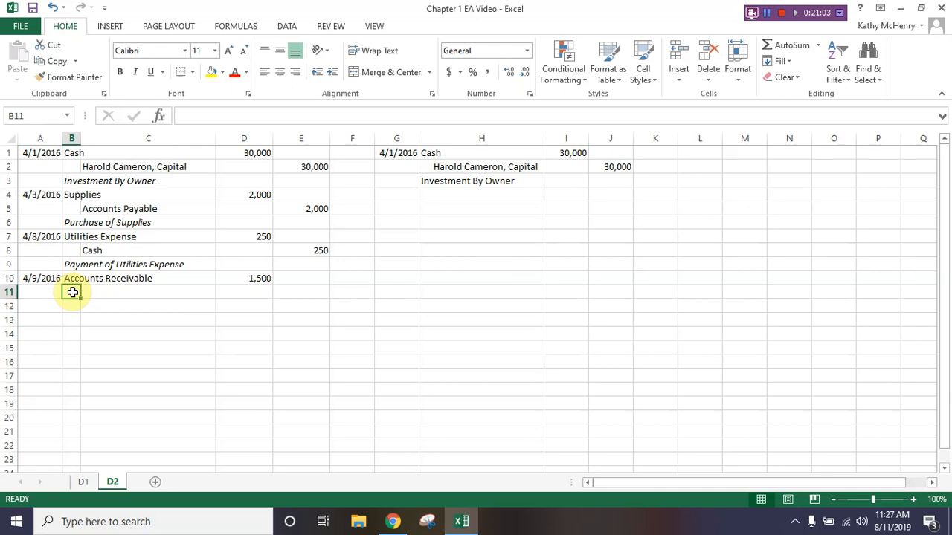
# - Enter the credit account Service Revenue in cell C11 and its amount 1,500 in cell E11
pyautogui.click(93, 295)
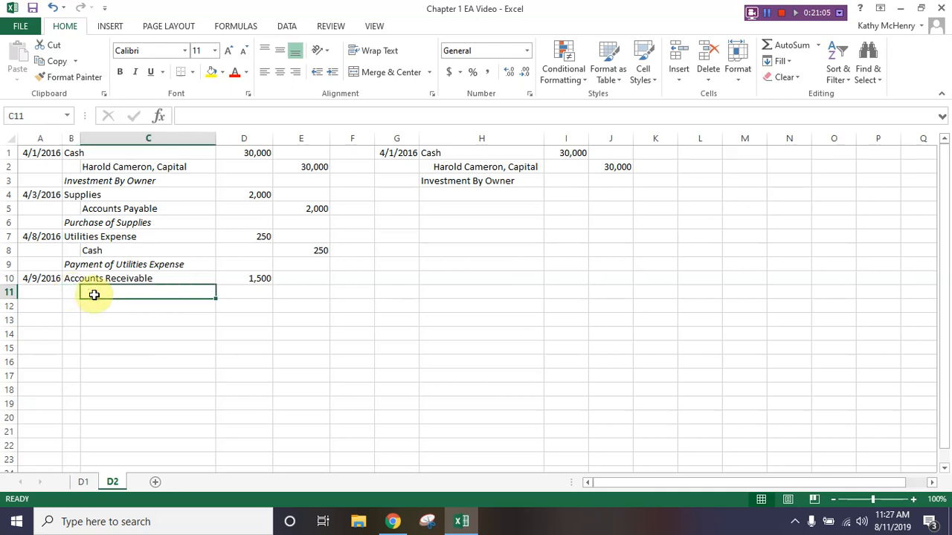
pyautogui.write('s')
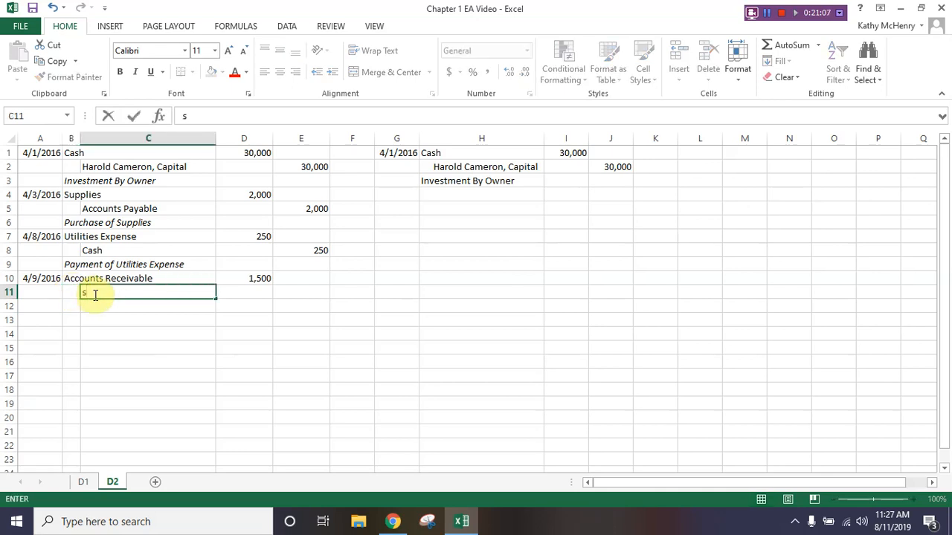
pyautogui.press('BackSpace')
pyautogui.write('Service Revenue')
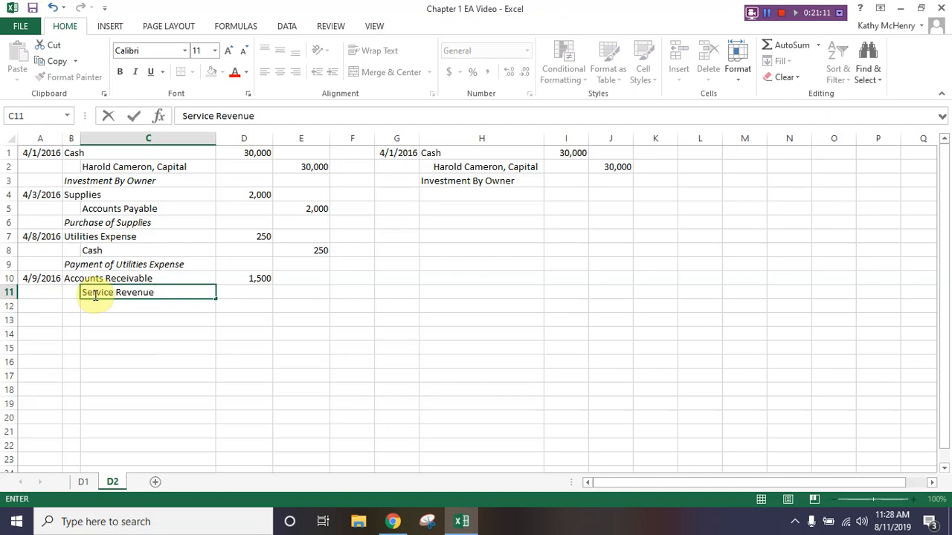
pyautogui.press('Tab')
pyautogui.press('Tab')
pyautogui.write('1,5')
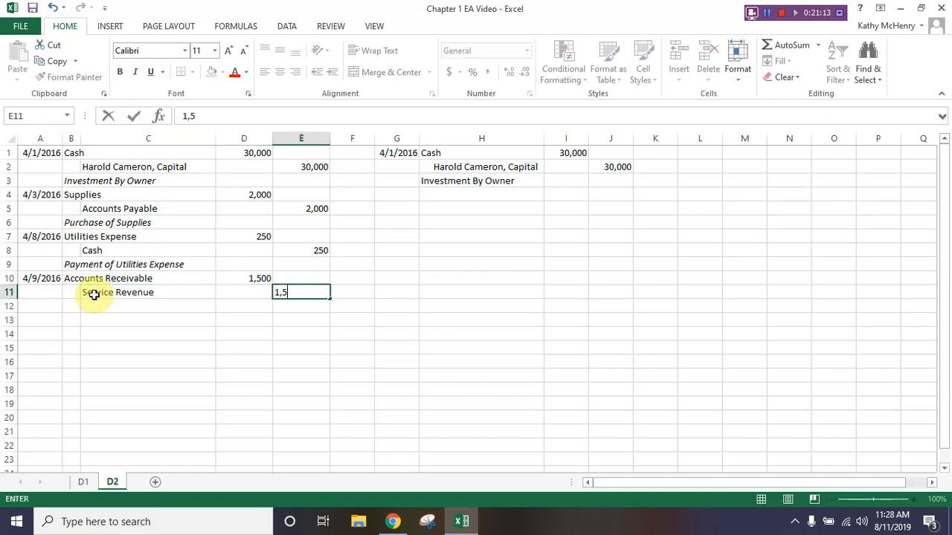
pyautogui.write('00')
pyautogui.press('Return')
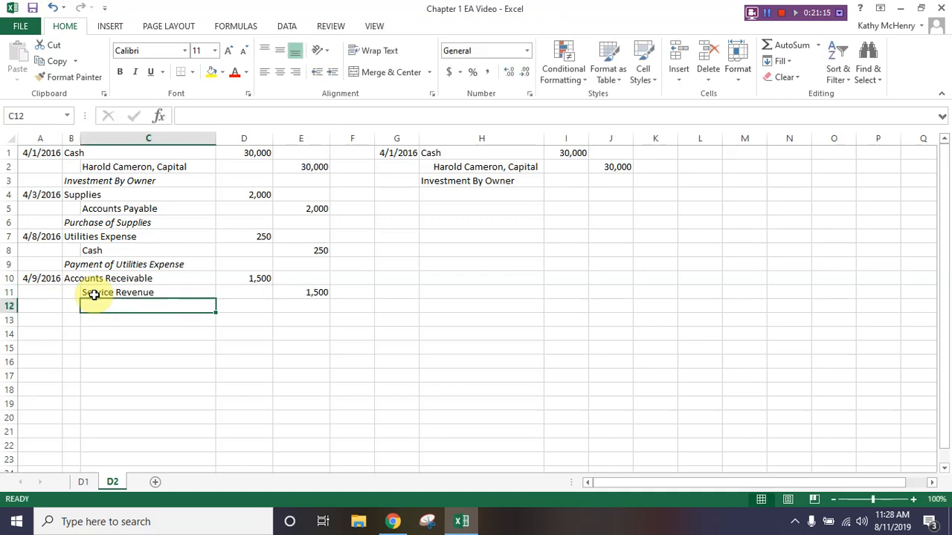
# - Enter the description Services provided on account in cell B12
pyautogui.press('Left')
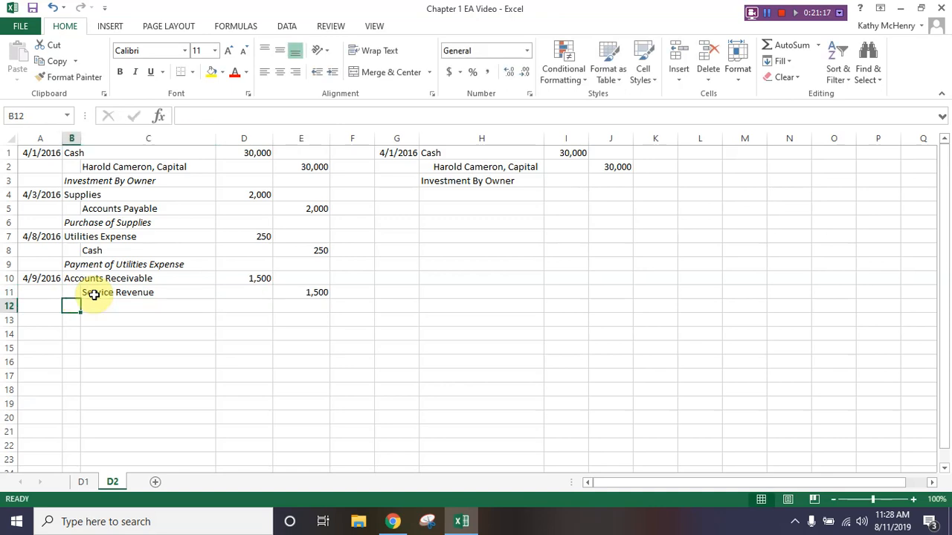
pyautogui.write('Serivces')
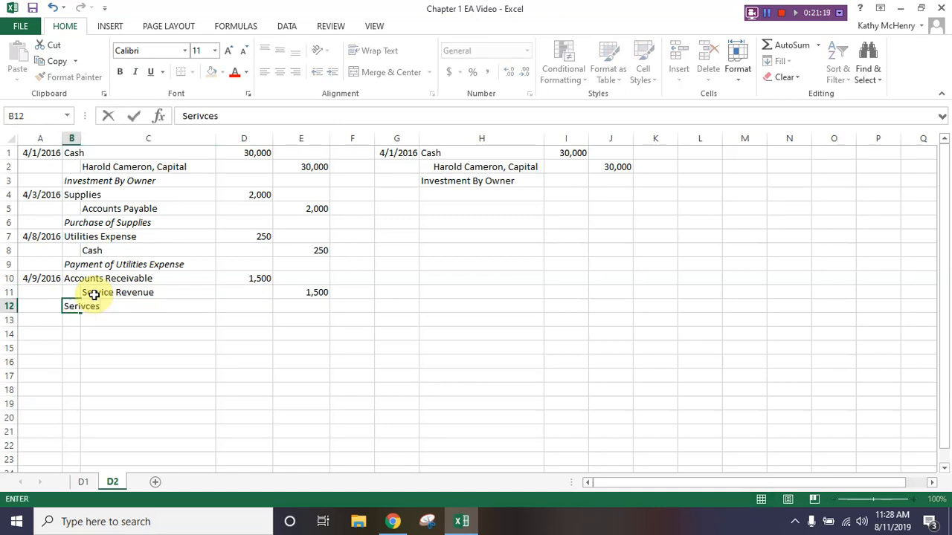
pyautogui.press('BackSpace')
pyautogui.press('BackSpace')
pyautogui.press('BackSpace')
pyautogui.press('BackSpace')
pyautogui.press('BackSpace')
pyautogui.write('vices pr')
pyautogui.write('ocv')
pyautogui.press('BackSpace')
pyautogui.press('BackSpace')
pyautogui.write('vided on account')
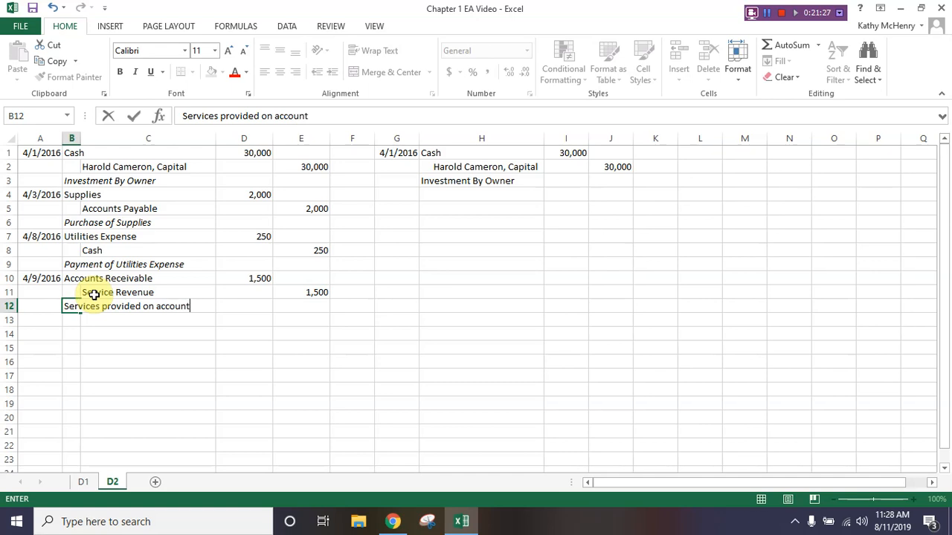
pyautogui.press('Return')
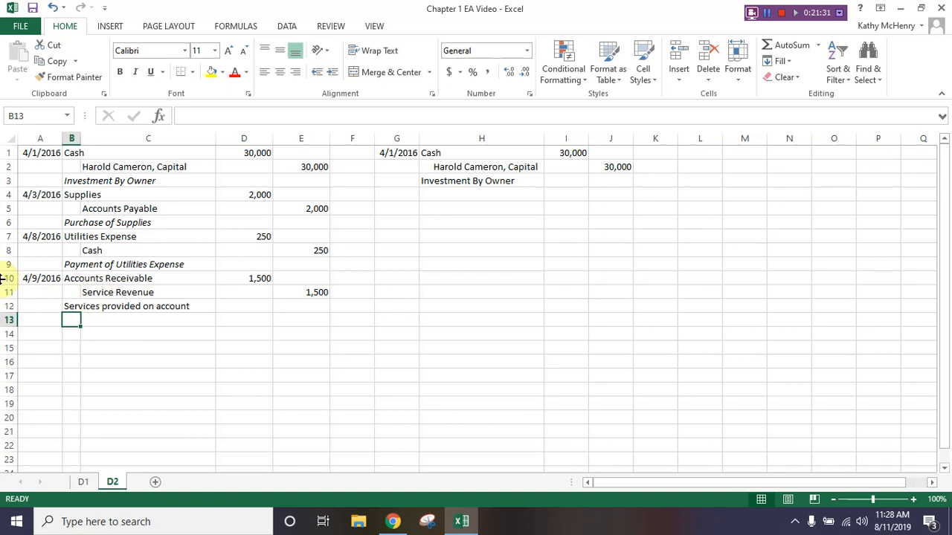
# - Undo the description entry in cell B12 and redo it
pyautogui.click(53, 12)
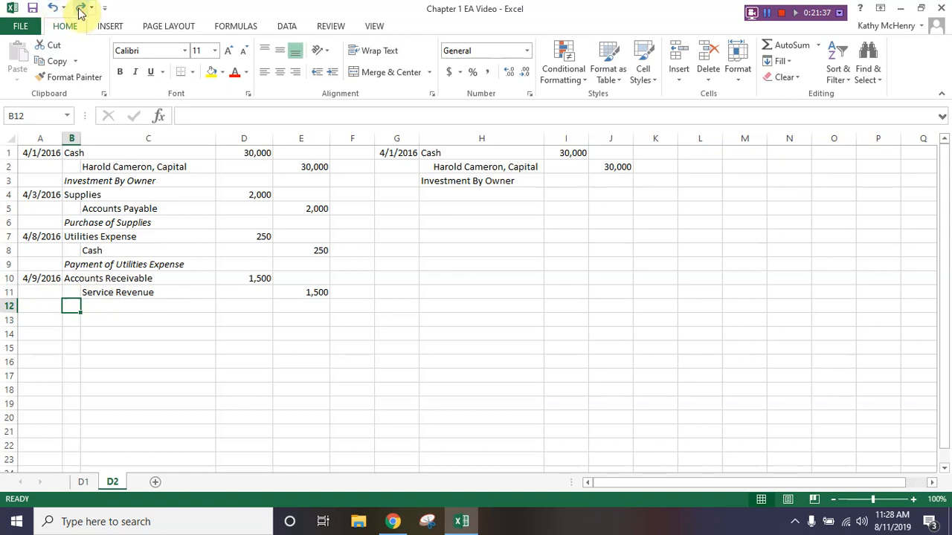
pyautogui.click(79, 8)
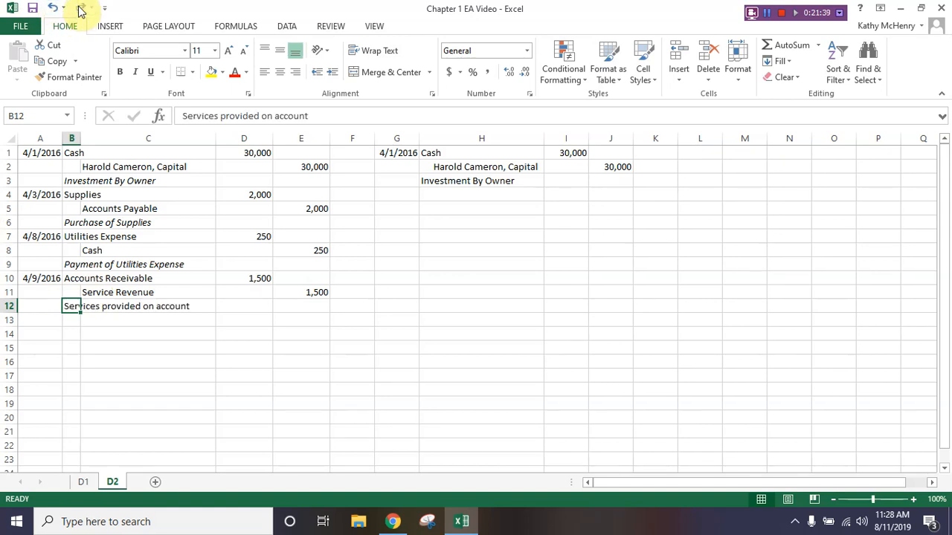
# - Italicize the Services provided on account description in cell B12
pyautogui.click(134, 72)
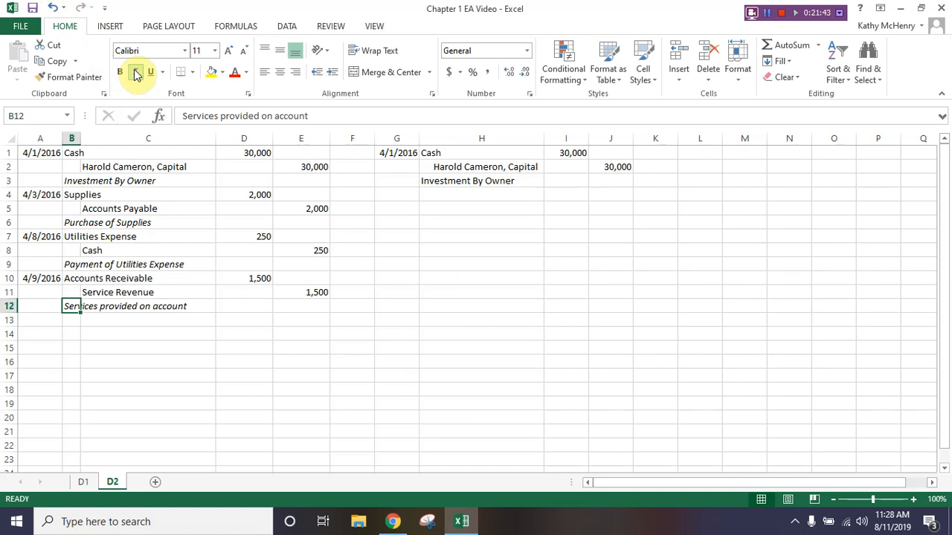
# - Apply comma style with no decimal places to the amounts in D1:E11 and save the workbook
pyautogui.moveTo(241, 153); pyautogui.dragTo(318, 294)
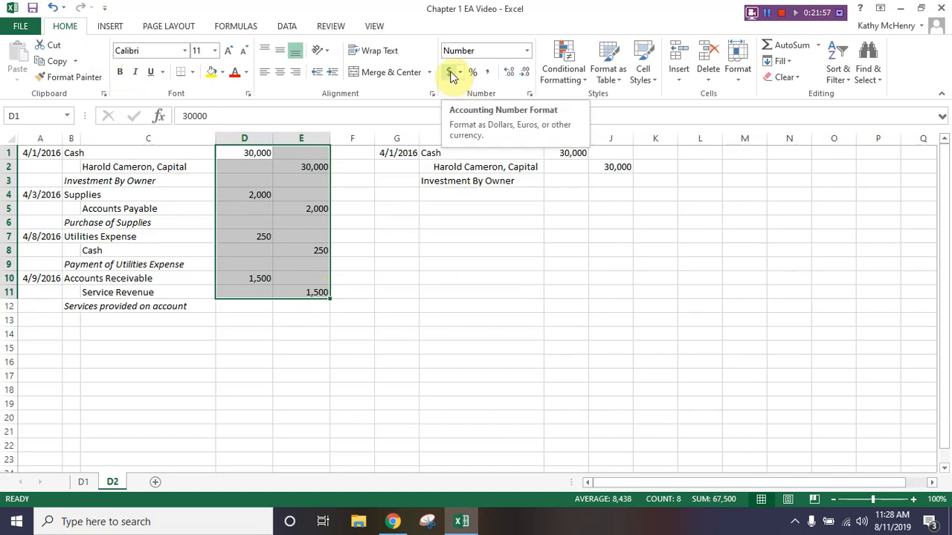
pyautogui.click(487, 73)
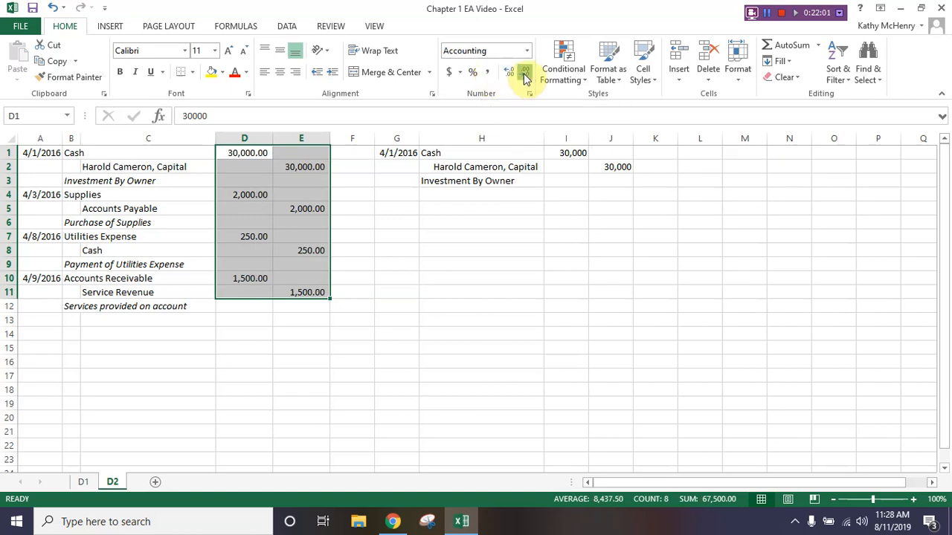
pyautogui.click(525, 74)
pyautogui.click(525, 74)
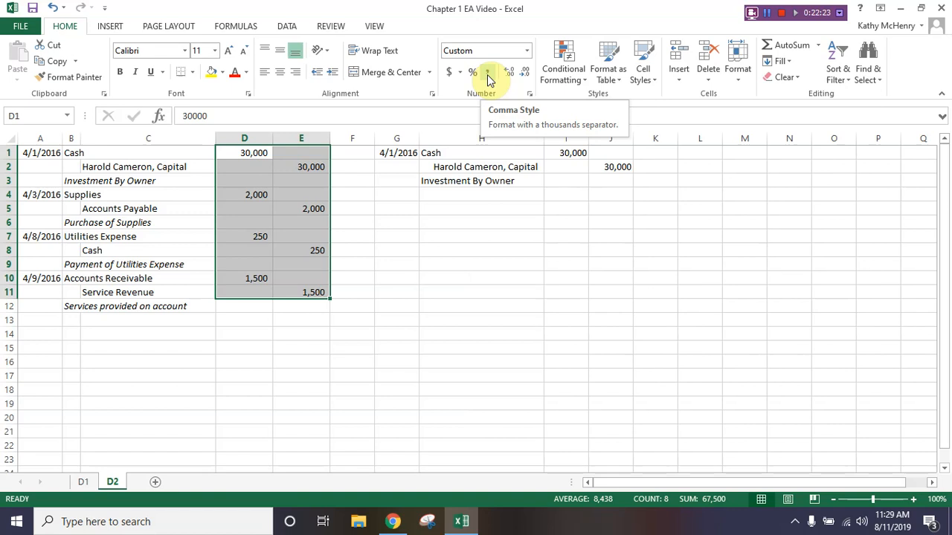
pyautogui.click(31, 7)
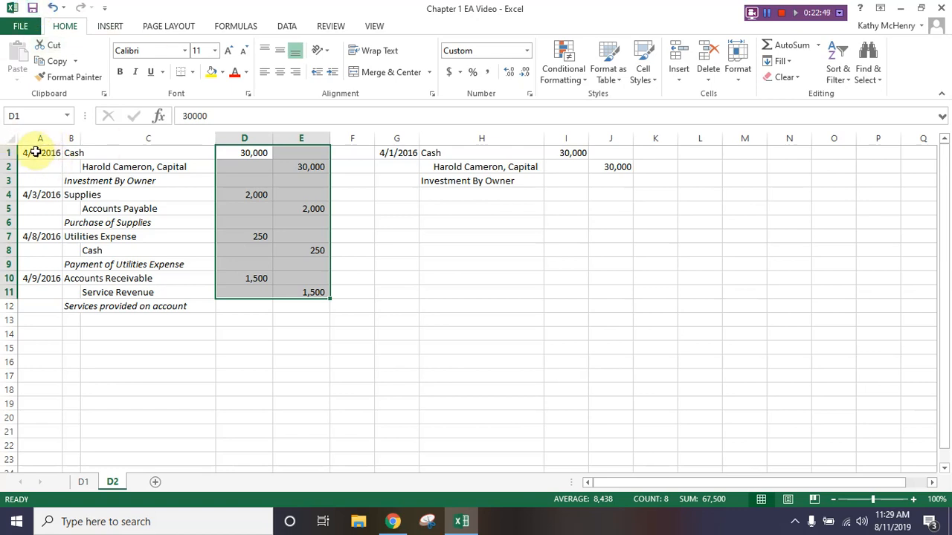
# - Select the first two journal entries in A1:E6 and set the print range to Print Selection to preview them
pyautogui.moveTo(35, 152); pyautogui.dragTo(305, 185)
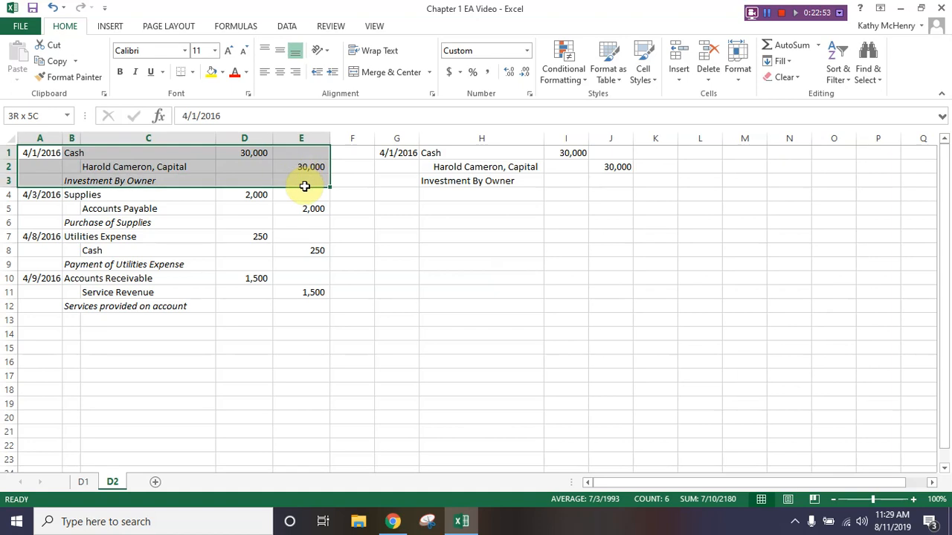
pyautogui.moveTo(305, 186); pyautogui.dragTo(307, 225)
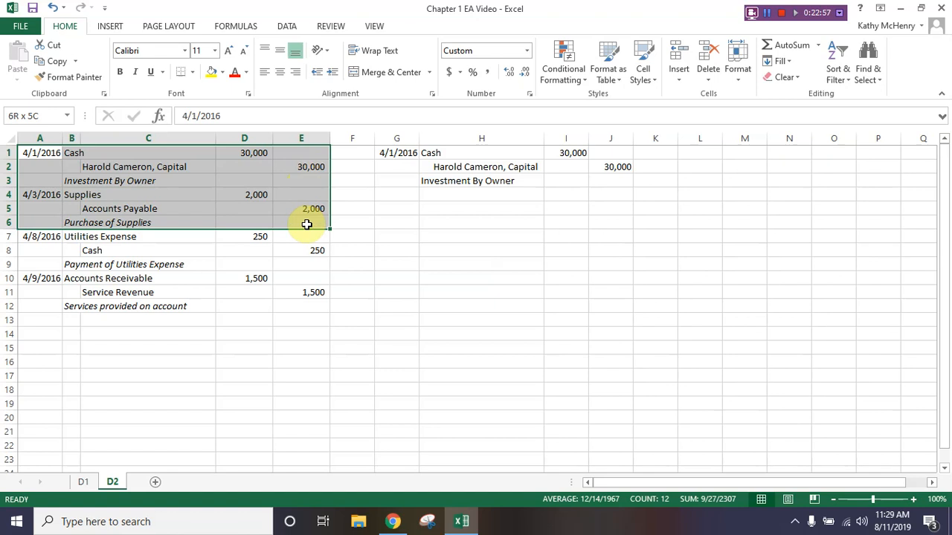
pyautogui.moveTo(306, 225); pyautogui.dragTo(306, 225)
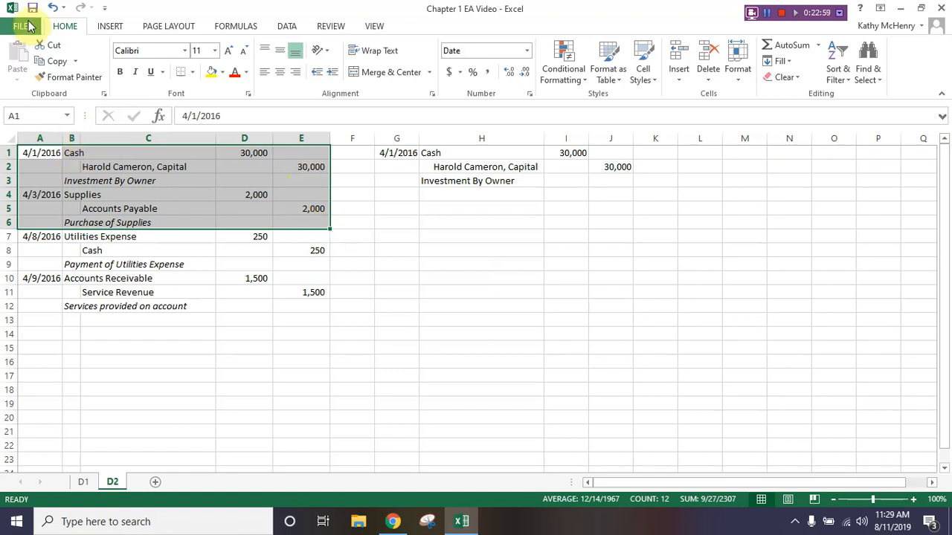
pyautogui.click(26, 26)
pyautogui.click(26, 192)
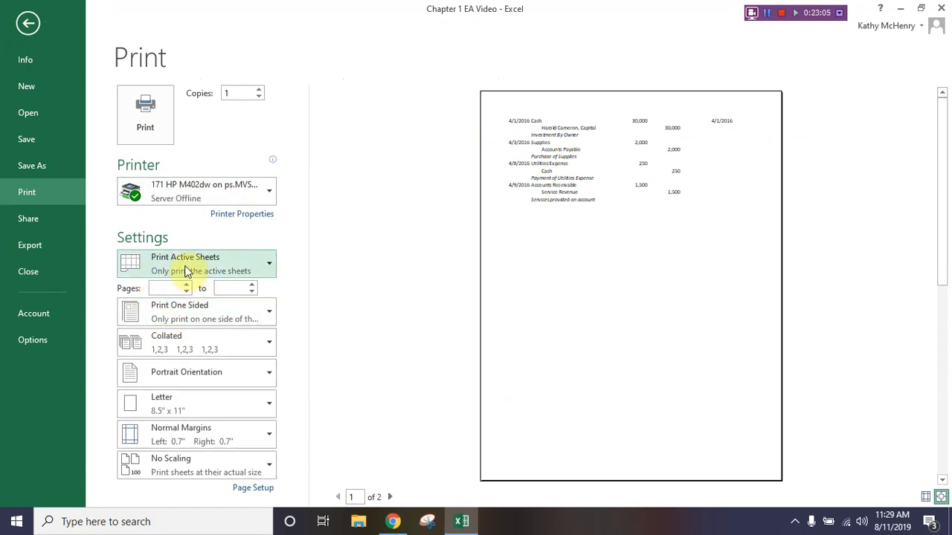
pyautogui.click(186, 271)
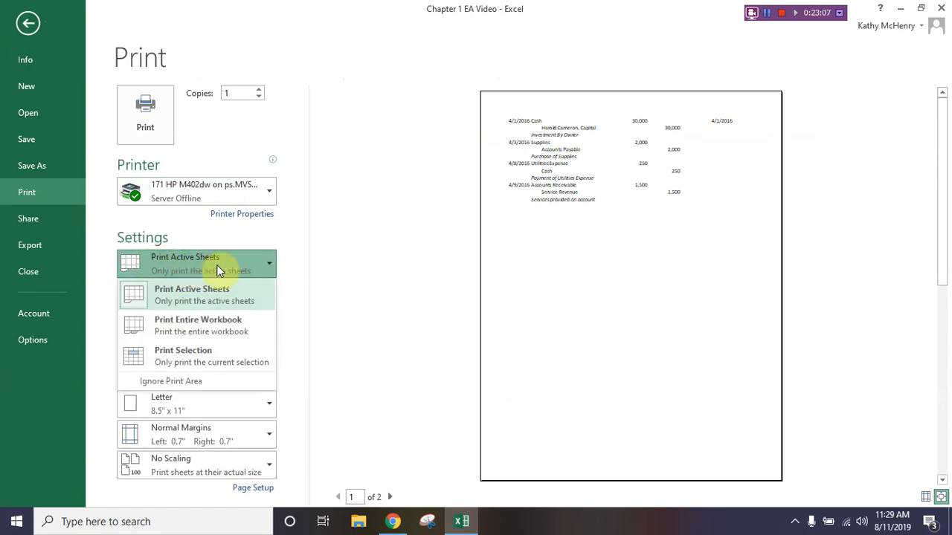
pyautogui.click(201, 356)
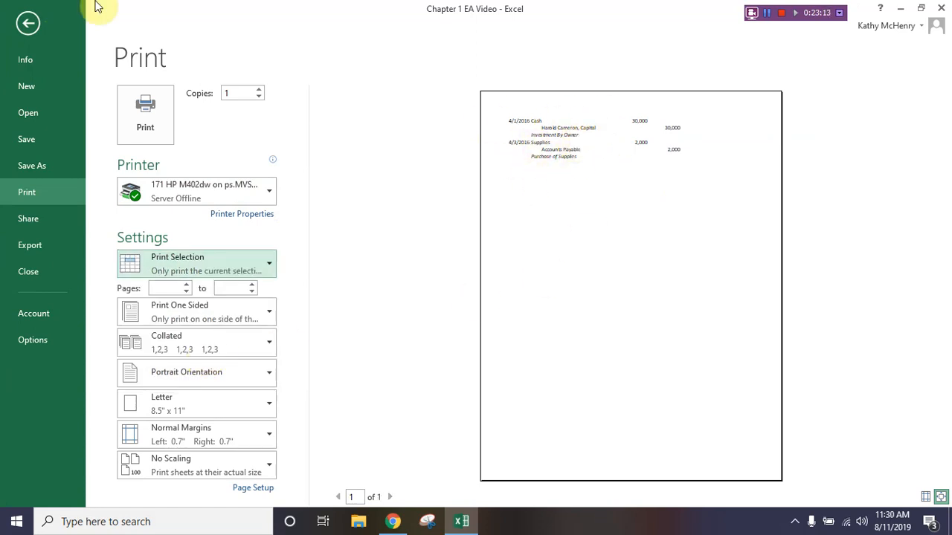
pyautogui.click(30, 25)
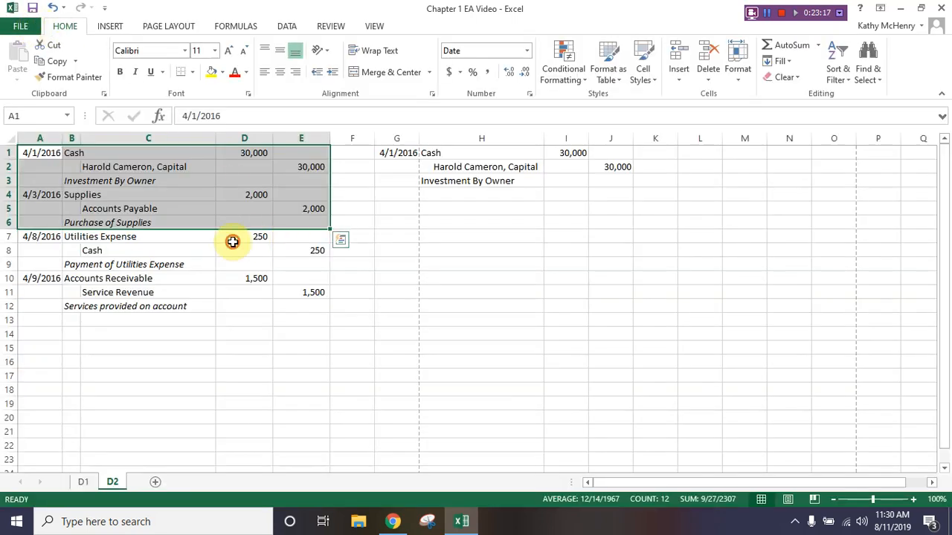
# - Change the print settings of sheet D2 to Landscape Orientation and Print Active Sheets, then return to the worksheet
pyautogui.click(233, 238)
pyautogui.click(20, 26)
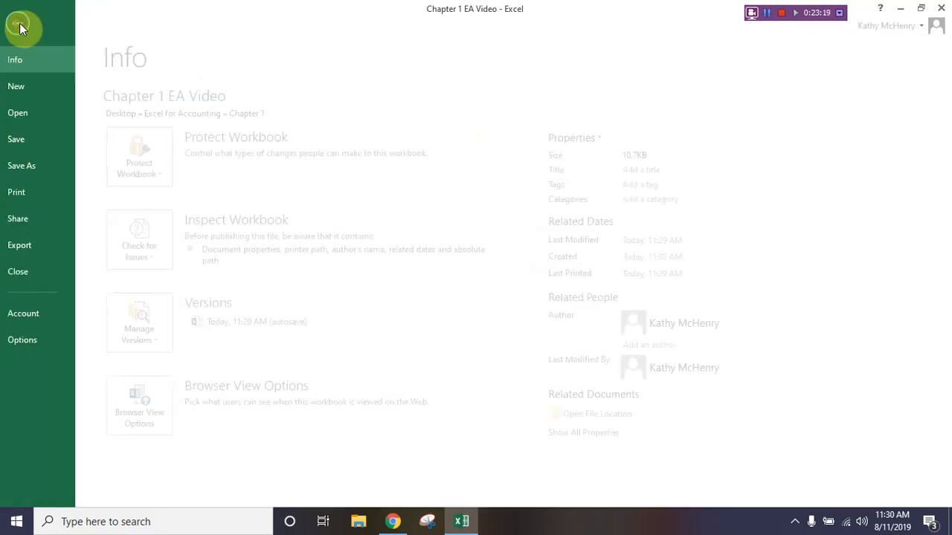
pyautogui.click(27, 25)
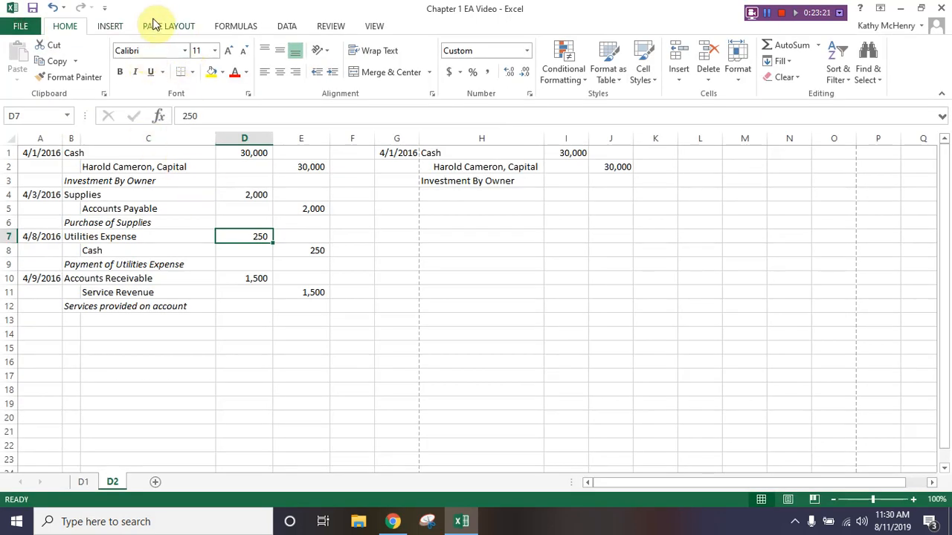
pyautogui.click(22, 29)
pyautogui.click(78, 192)
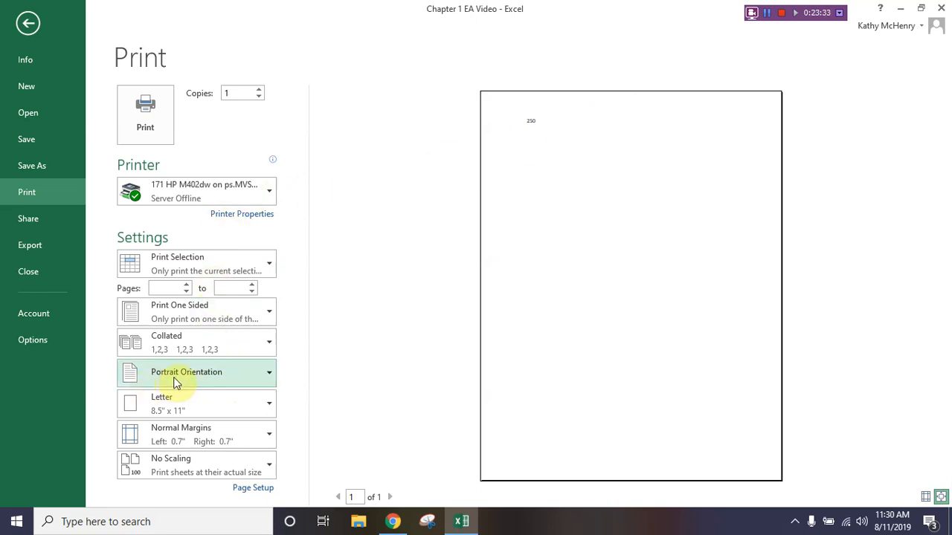
pyautogui.click(197, 377)
pyautogui.click(211, 440)
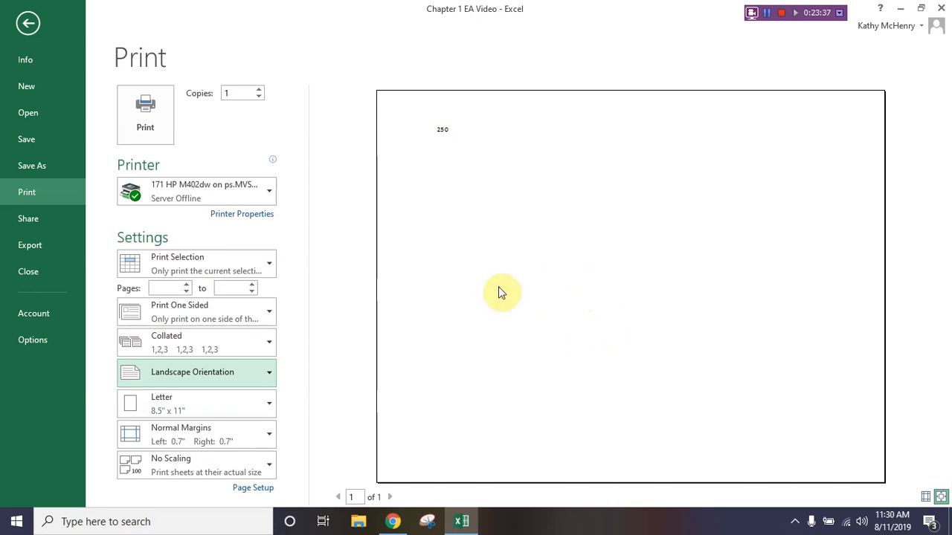
pyautogui.click(180, 260)
pyautogui.click(172, 307)
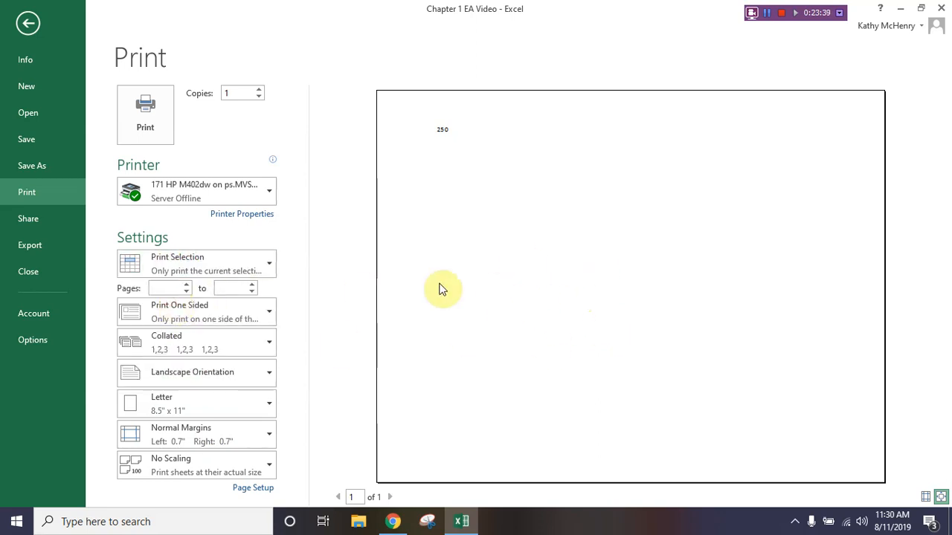
pyautogui.click(22, 20)
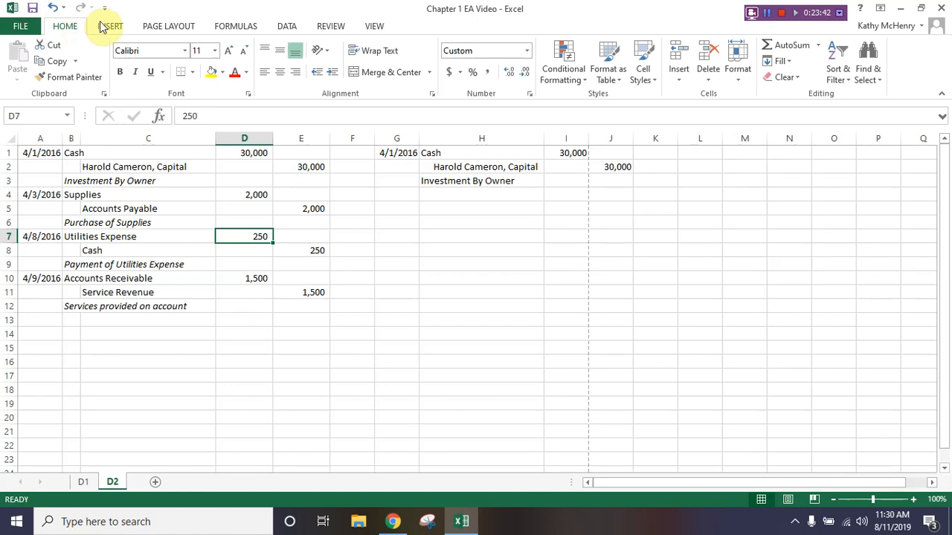
pyautogui.click(160, 27)
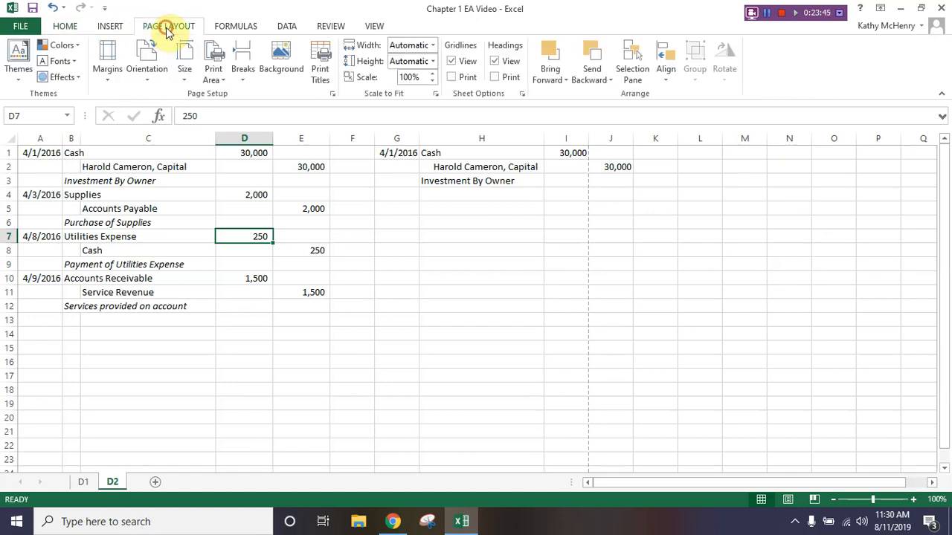
pyautogui.click(148, 69)
pyautogui.click(109, 67)
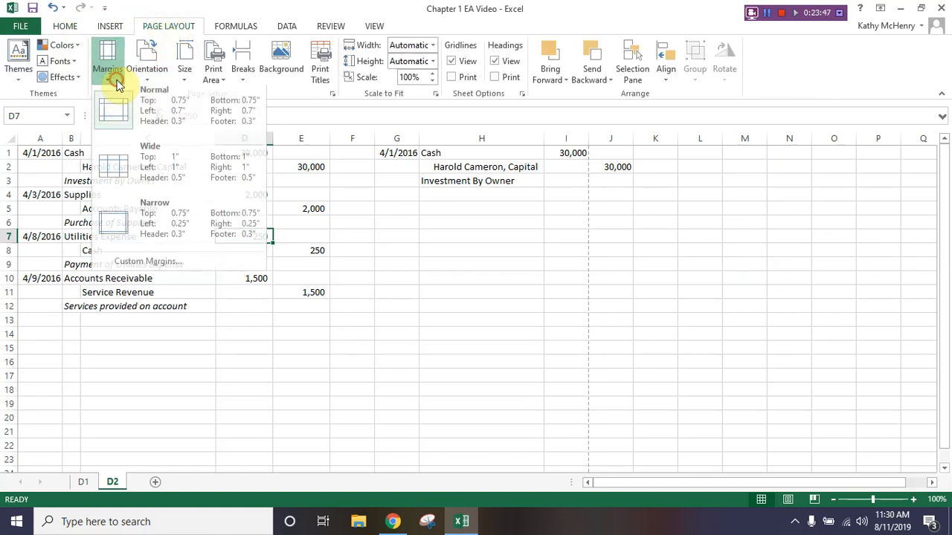
pyautogui.click(112, 75)
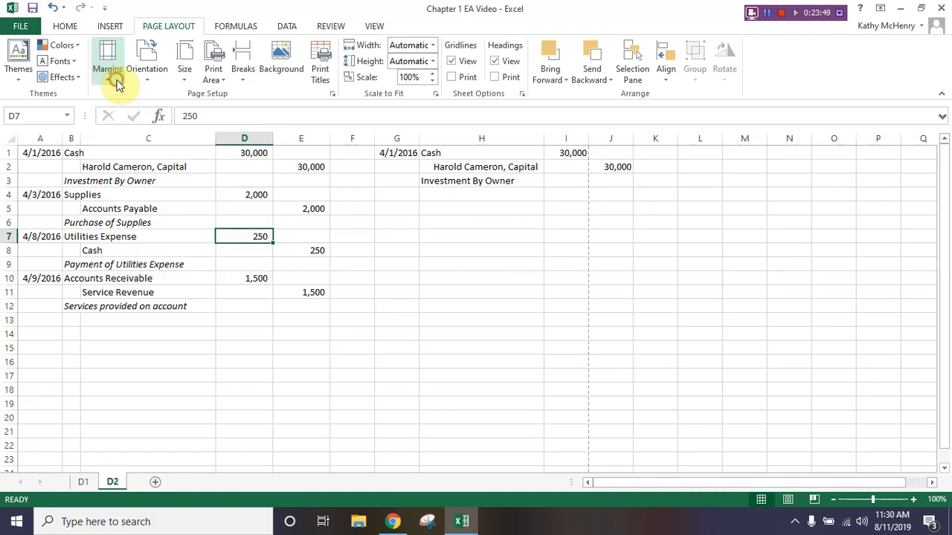
pyautogui.click(63, 28)
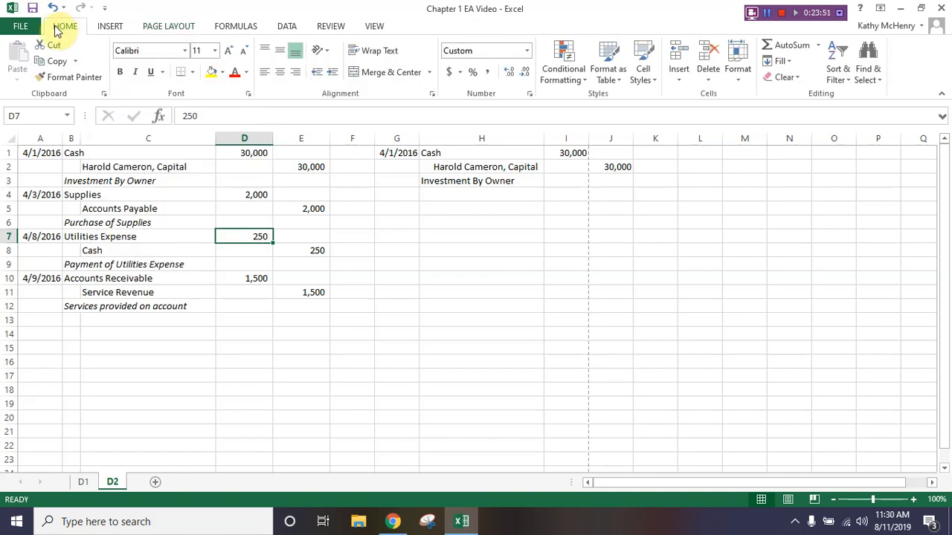